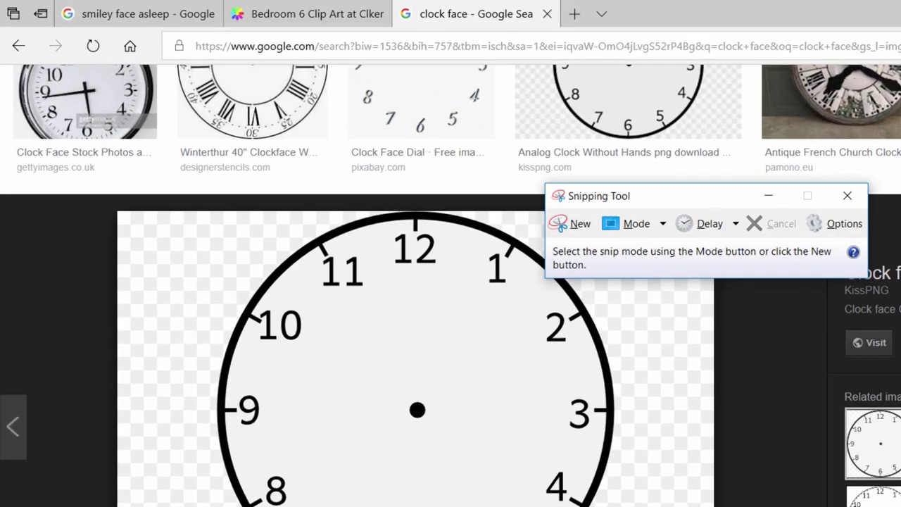
Capture the clock face image as a new snip.
{"action": "left_click", "coordinate": [575, 224]}
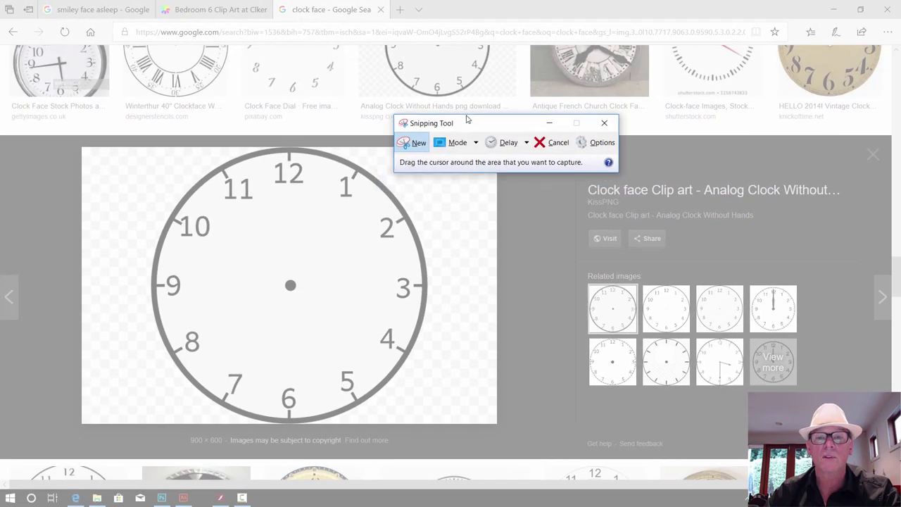
{"action": "left_click_drag", "start_coordinate": [509, 140], "coordinate": [525, 93]}
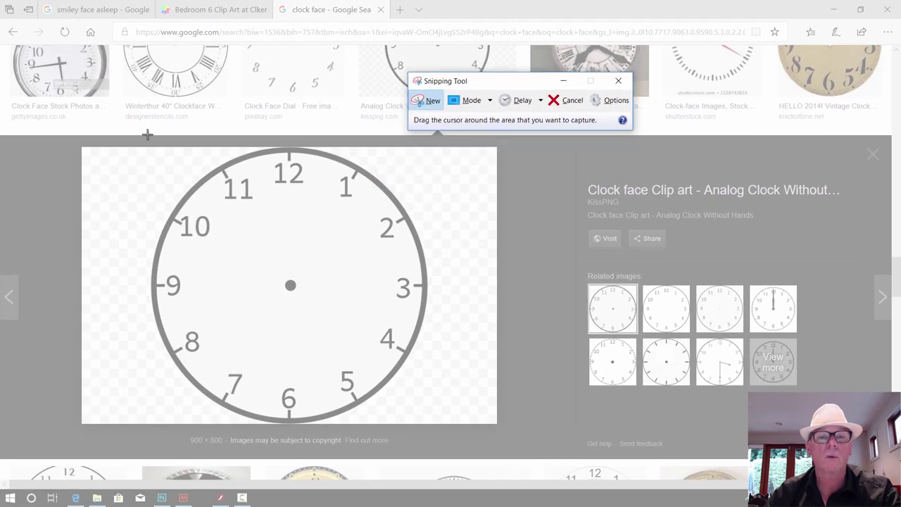
{"action": "left_click_drag", "start_coordinate": [130, 147], "coordinate": [456, 424]}
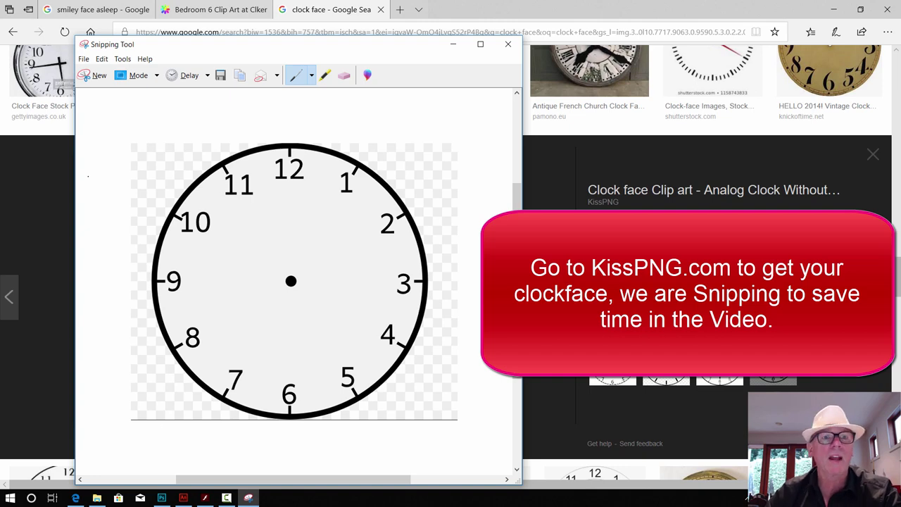
Copy the clock face snip and bring Photoshop forward.
{"action": "left_click", "coordinate": [122, 59]}
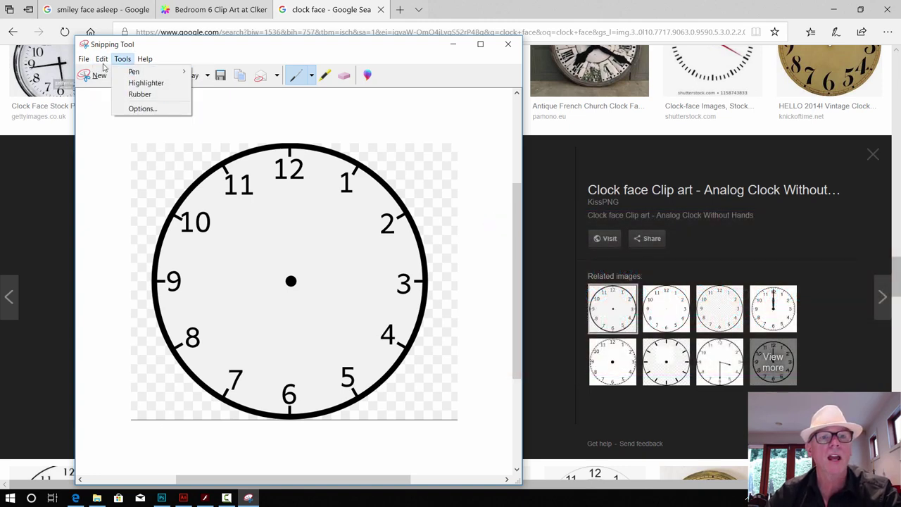
{"action": "left_click", "coordinate": [116, 71]}
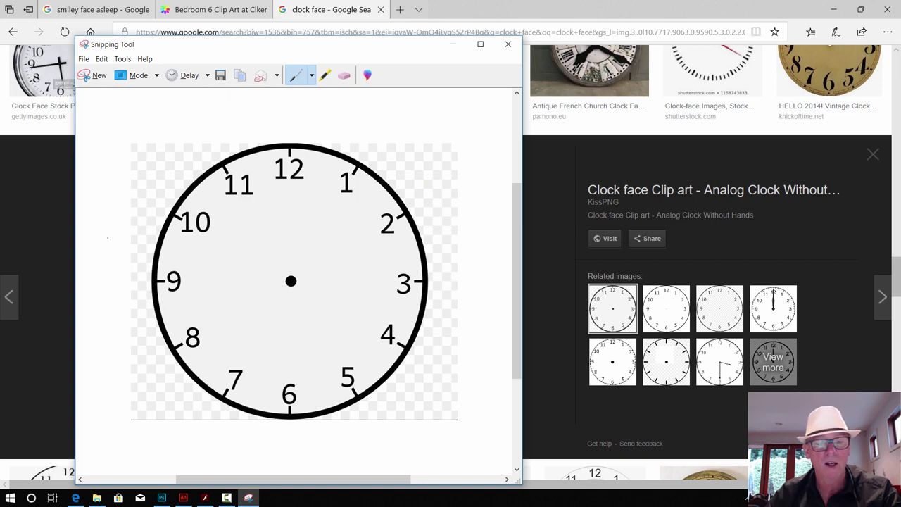
{"action": "left_click", "coordinate": [162, 497]}
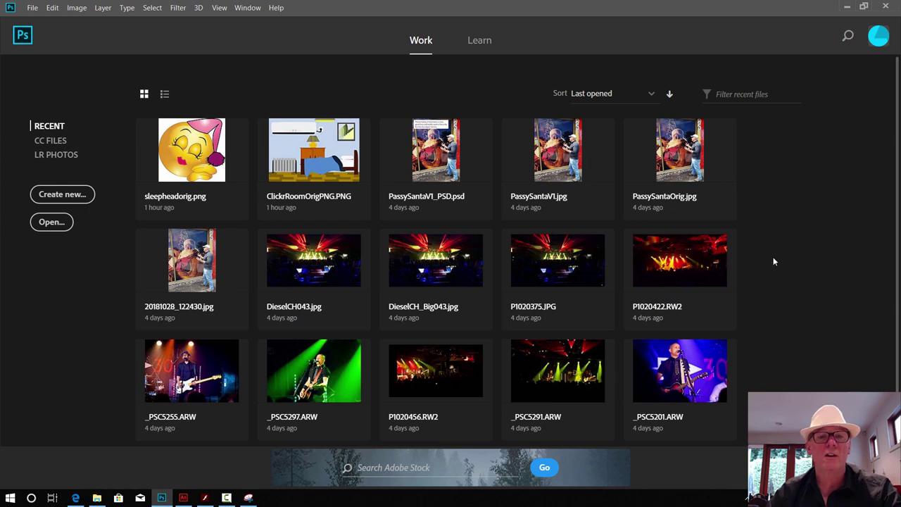
Create a new blank 696 × 590 px, 72 ppi document in RGB Color mode.
{"action": "left_click", "coordinate": [33, 7]}
{"action": "left_click", "coordinate": [41, 21]}
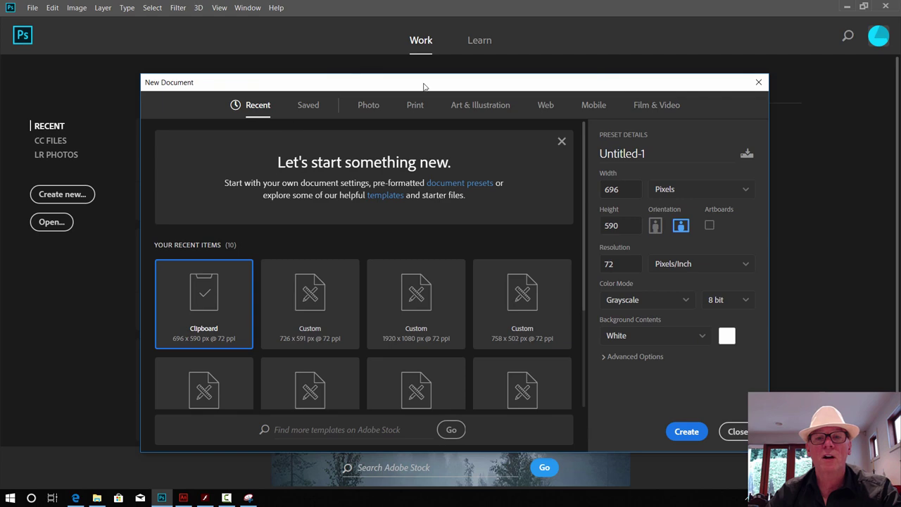
{"action": "left_click_drag", "start_coordinate": [425, 86], "coordinate": [371, 53]}
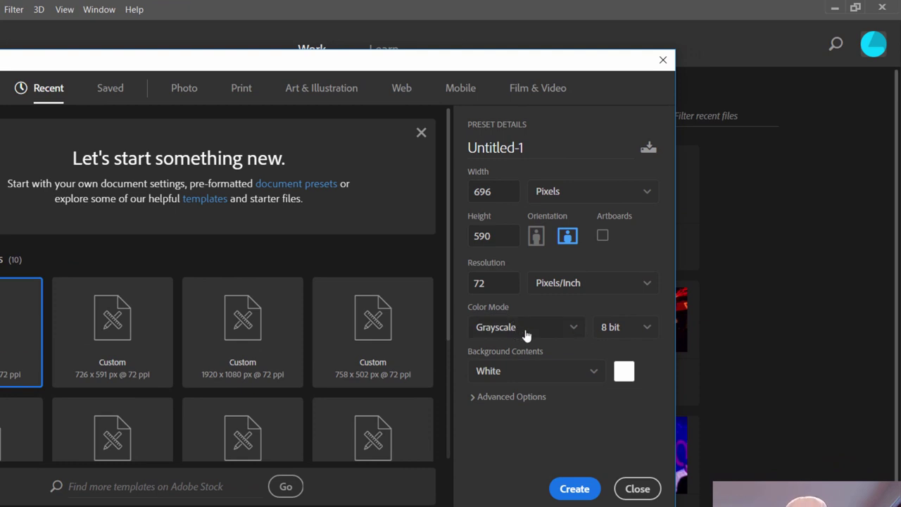
{"action": "left_click", "coordinate": [571, 331]}
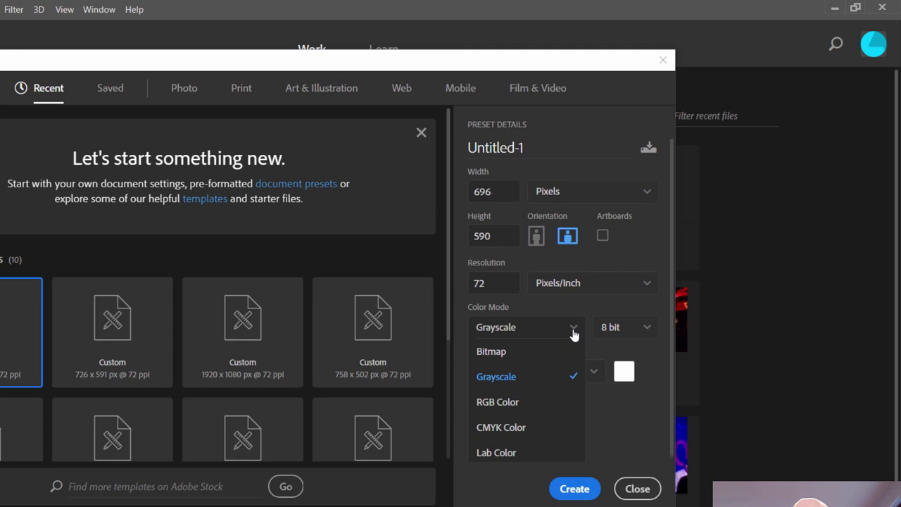
{"action": "left_click", "coordinate": [505, 401]}
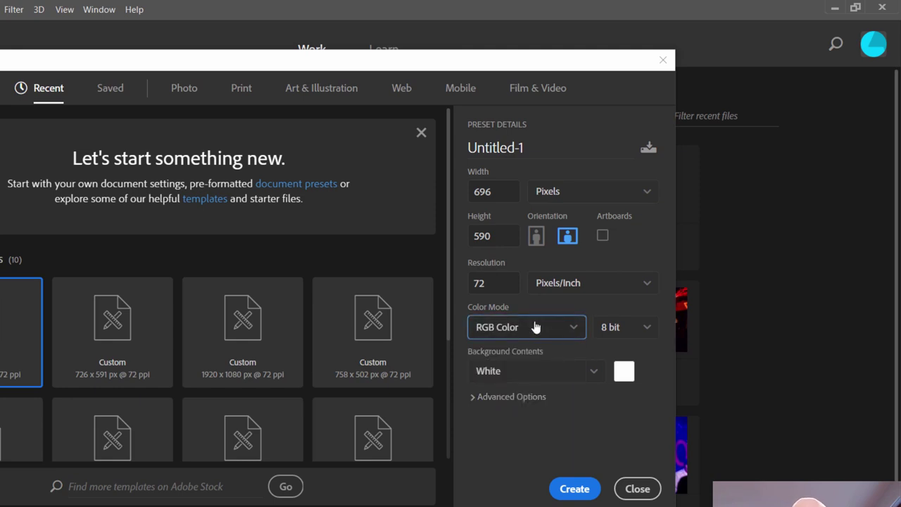
{"action": "left_click", "coordinate": [579, 492]}
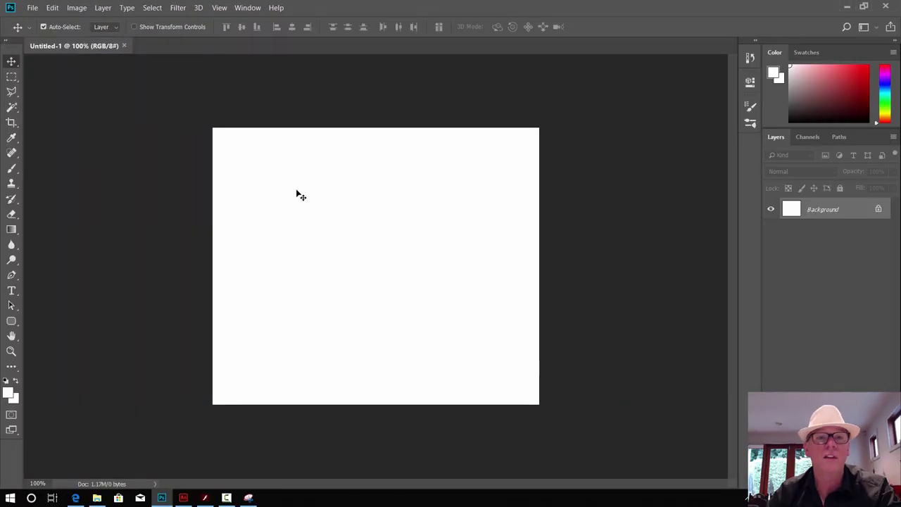
Paste the clock face onto Layer 1 and delete the checkerboard on both sides with the Magic Wand.
{"action": "left_click", "coordinate": [54, 9]}
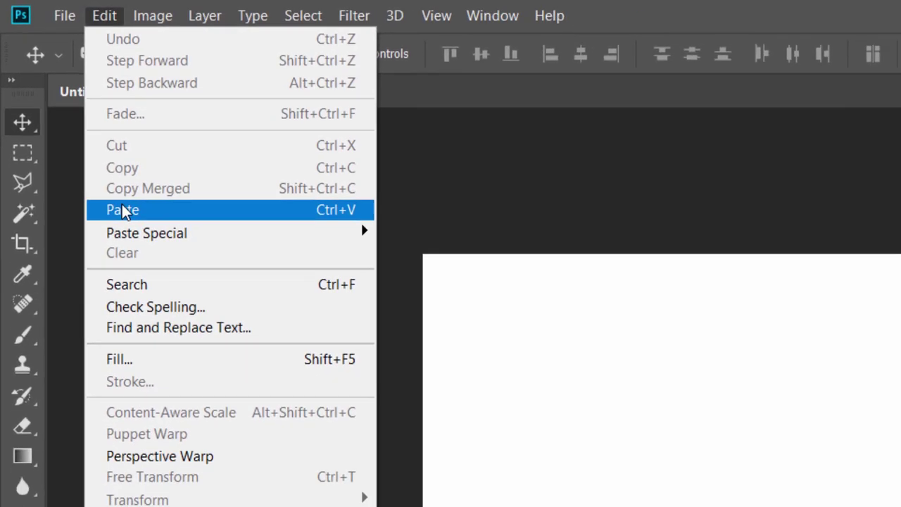
{"action": "left_click", "coordinate": [139, 243]}
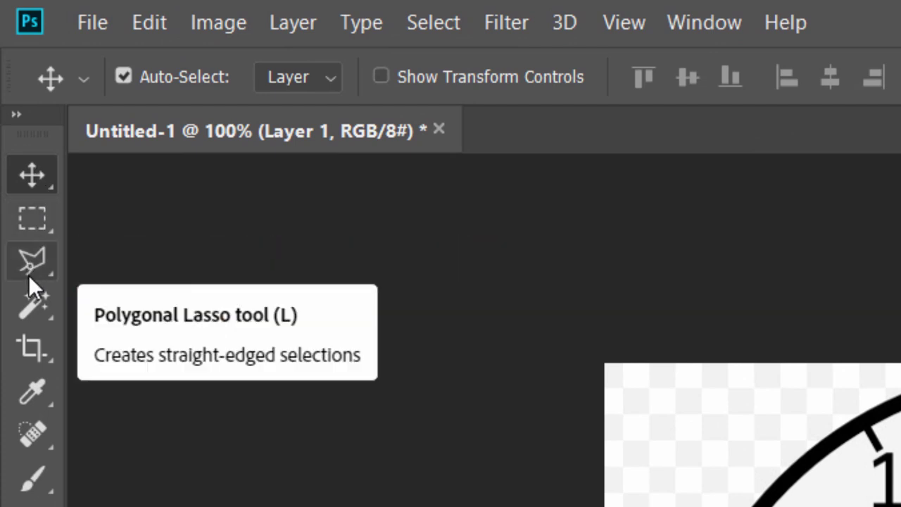
{"action": "mouse_move", "coordinate": [36, 307]}
{"action": "left_mouse_down"}
{"action": "mouse_move", "coordinate": [147, 309]}
{"action": "mouse_move", "coordinate": [144, 335]}
{"action": "left_mouse_up"}
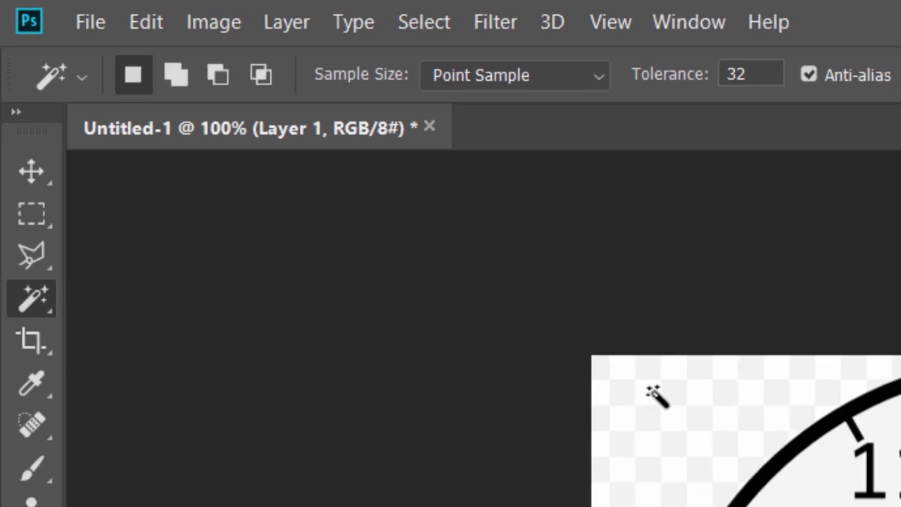
{"action": "left_click", "coordinate": [656, 397]}
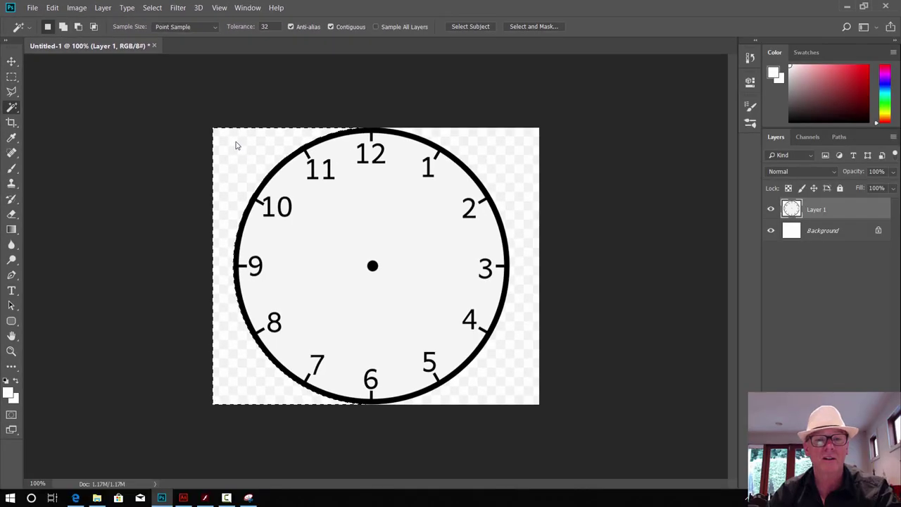
{"action": "key", "text": "Delete"}
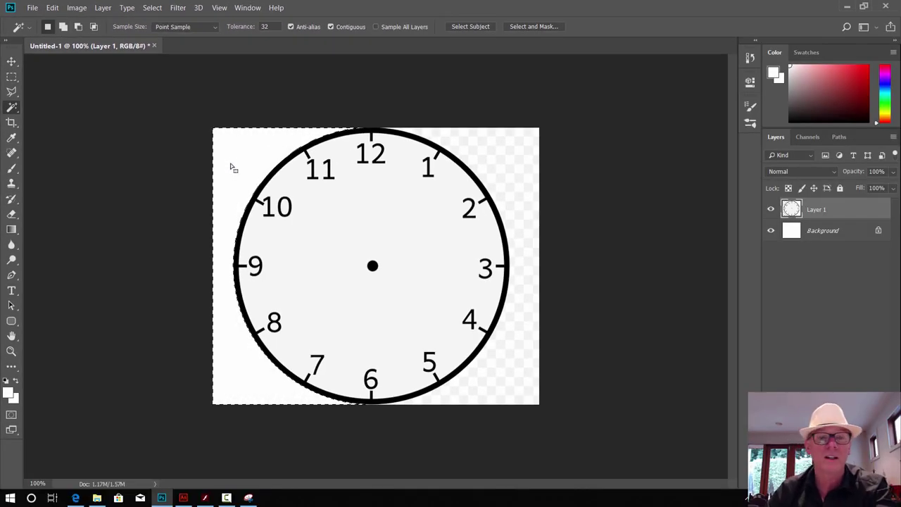
{"action": "left_click", "coordinate": [482, 149]}
{"action": "key", "text": "Delete"}
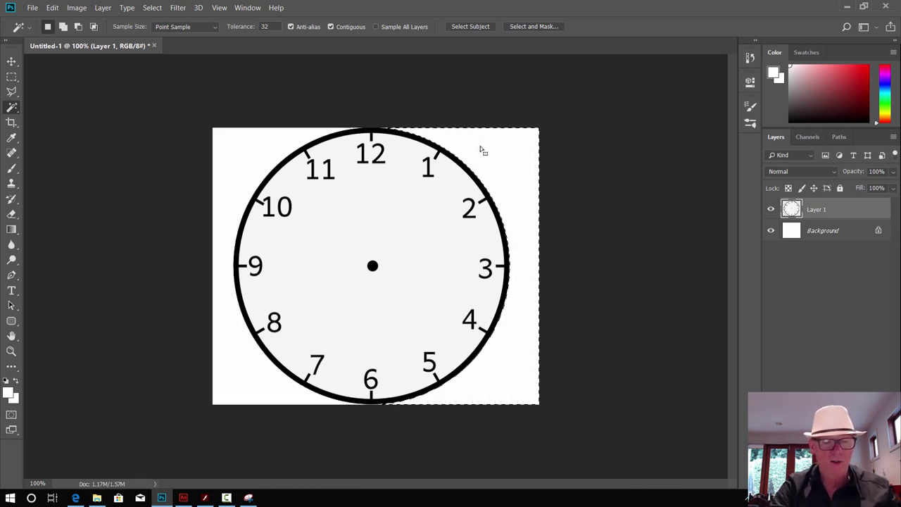
{"action": "key", "text": "ctrl+d"}
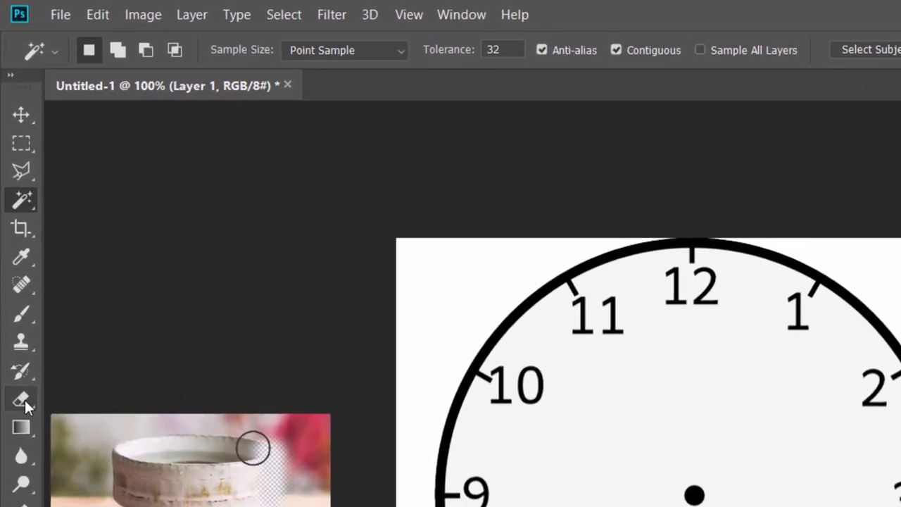
Erase the remaining checkerboard bits around the clock face with the Eraser tool.
{"action": "left_click", "coordinate": [25, 400]}
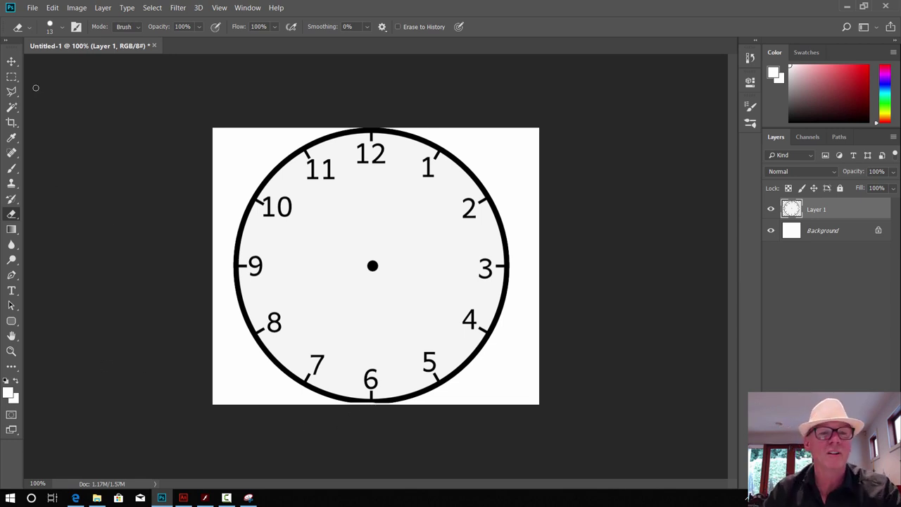
{"action": "left_click", "coordinate": [12, 61]}
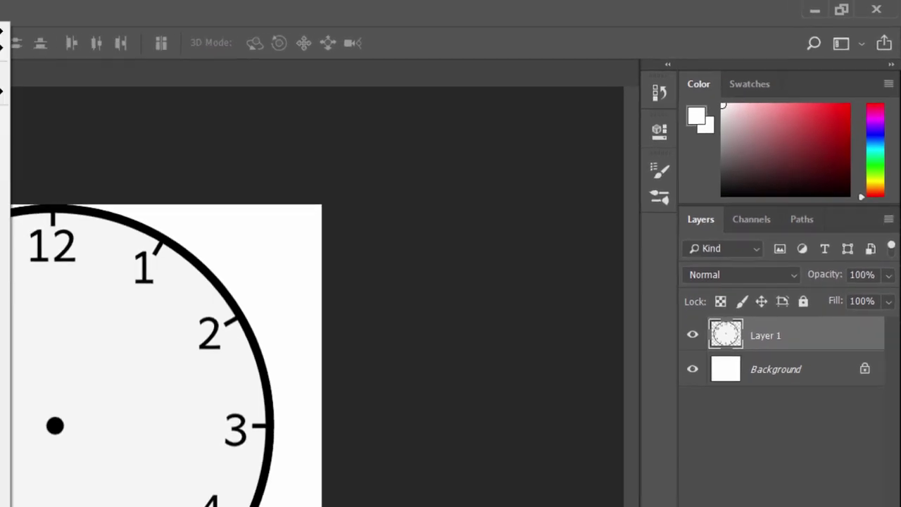
Delete the white Background layer so the clock sits on transparency.
{"action": "left_click", "coordinate": [65, 9]}
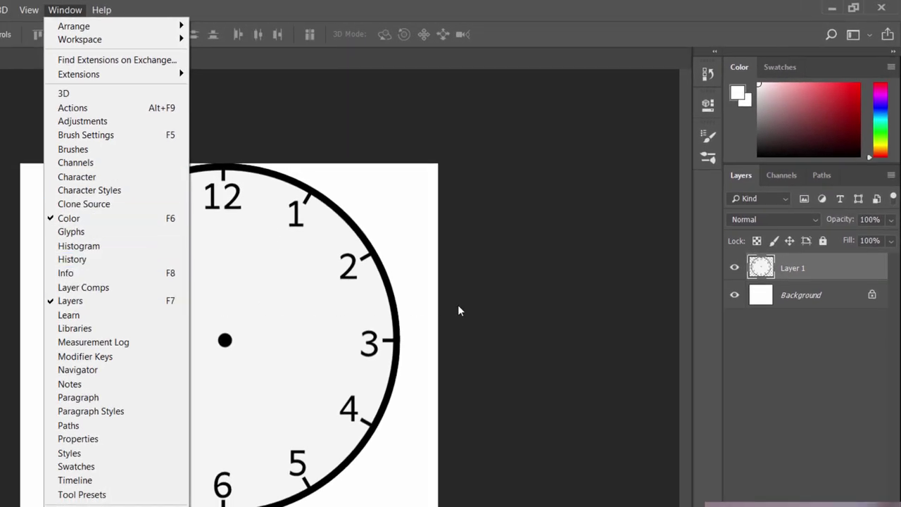
{"action": "left_click", "coordinate": [533, 307]}
{"action": "left_click", "coordinate": [814, 301]}
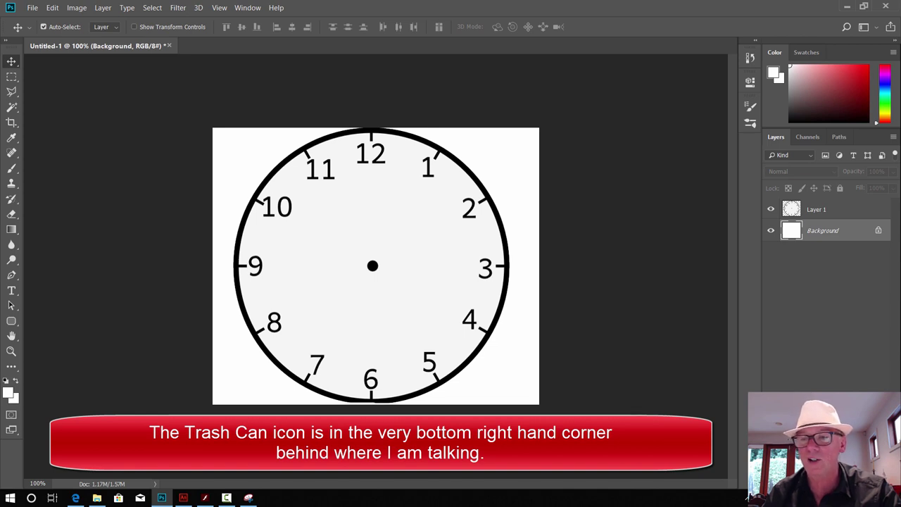
{"action": "left_click", "coordinate": [889, 473]}
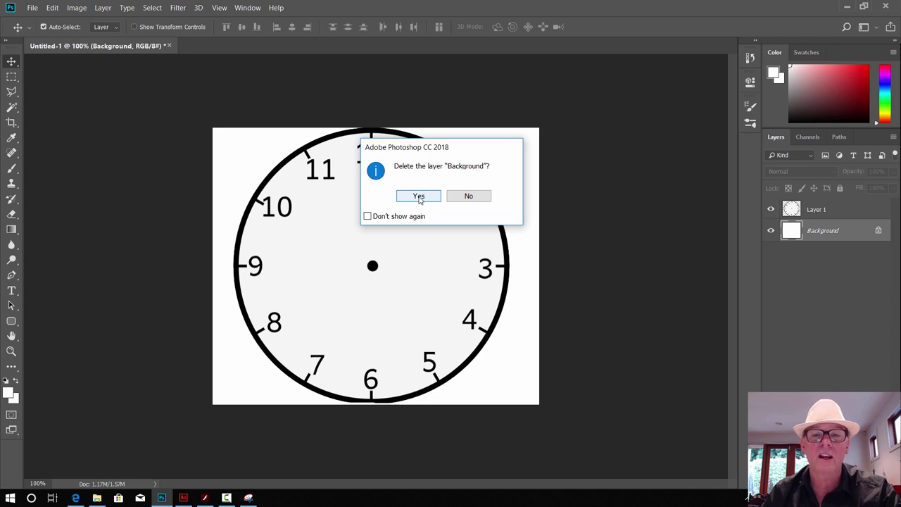
{"action": "left_click", "coordinate": [418, 197]}
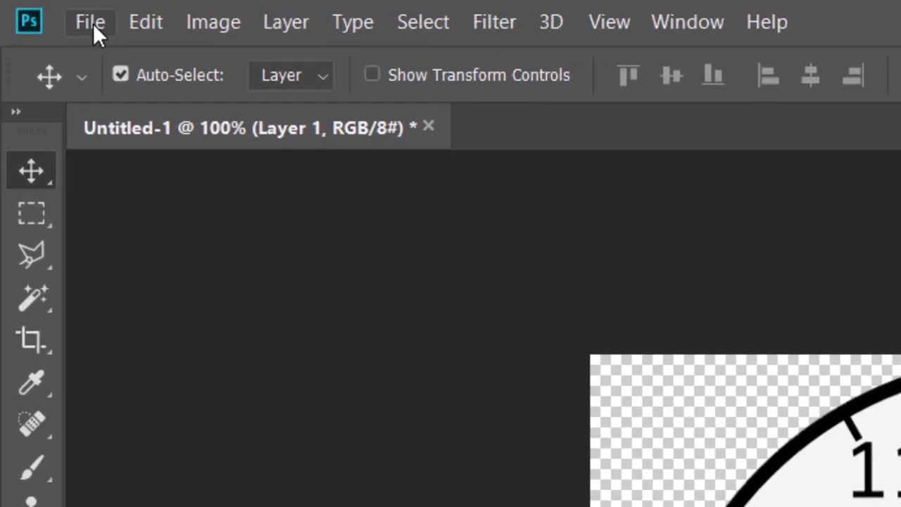
Save a PNG copy of the clock face named clockclear2.
{"action": "left_click", "coordinate": [93, 23]}
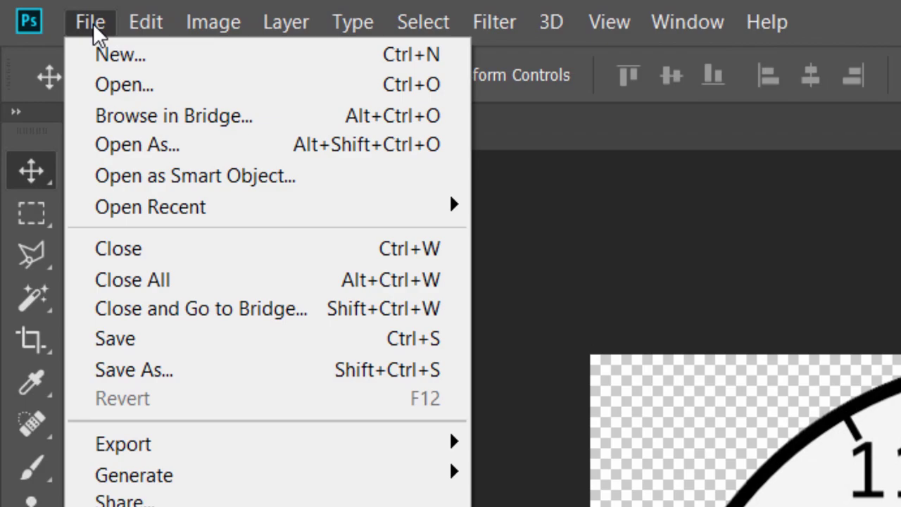
{"action": "left_click", "coordinate": [187, 371]}
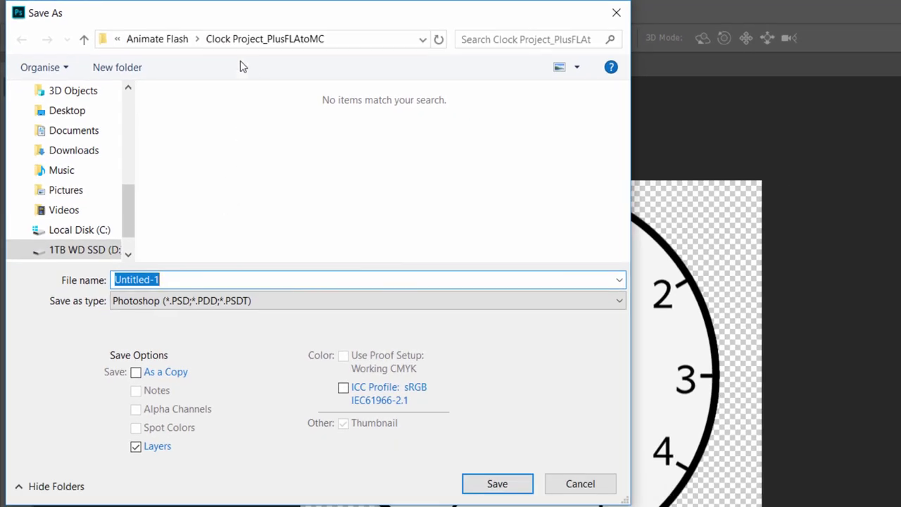
{"action": "left_click", "coordinate": [619, 303]}
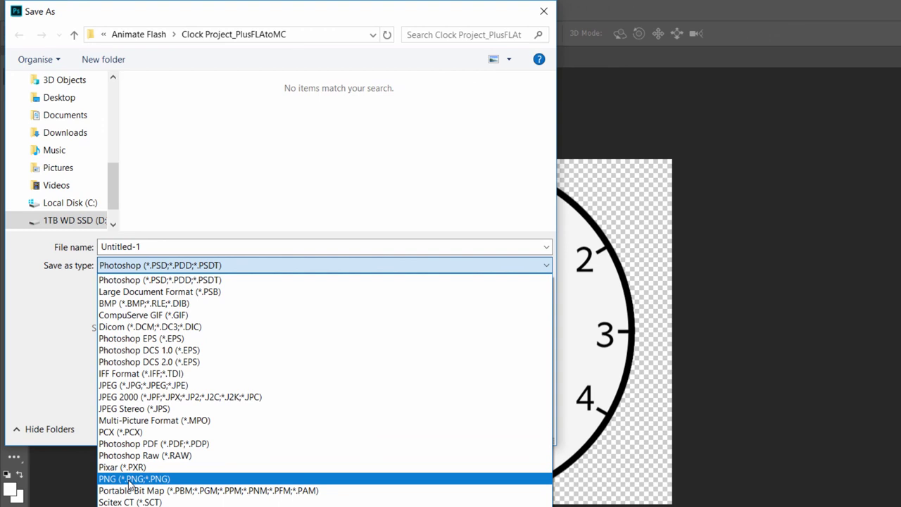
{"action": "left_click", "coordinate": [130, 479]}
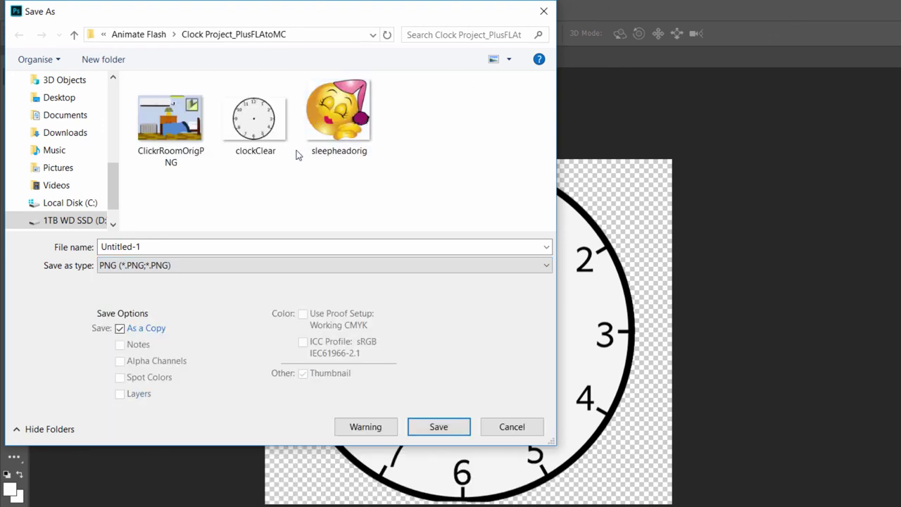
{"action": "left_click", "coordinate": [152, 247]}
{"action": "key", "text": "BackSpace"}
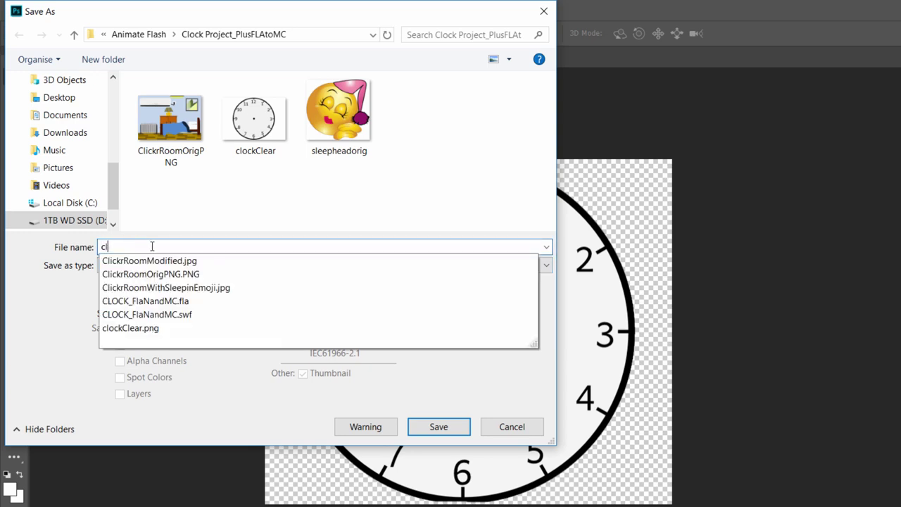
{"action": "type", "text": "ockclea"}
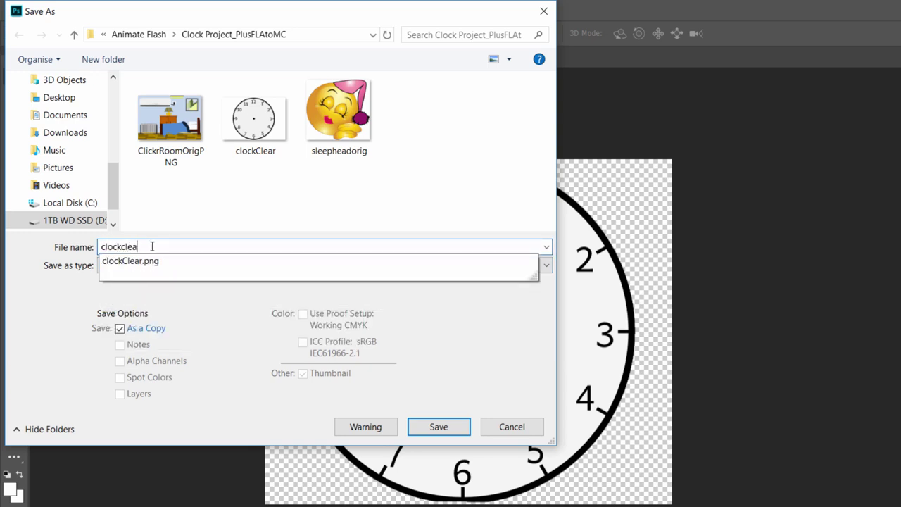
{"action": "type", "text": "r2"}
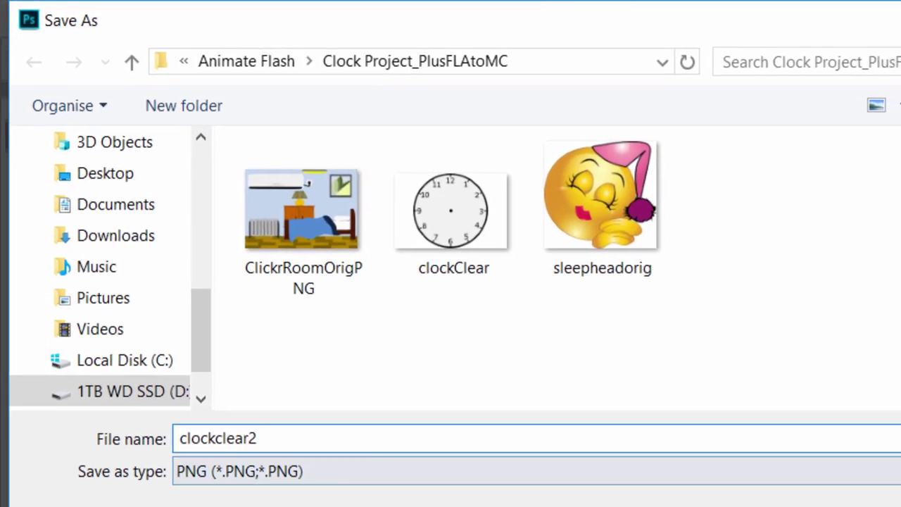
{"action": "key", "text": "ctrl+a"}
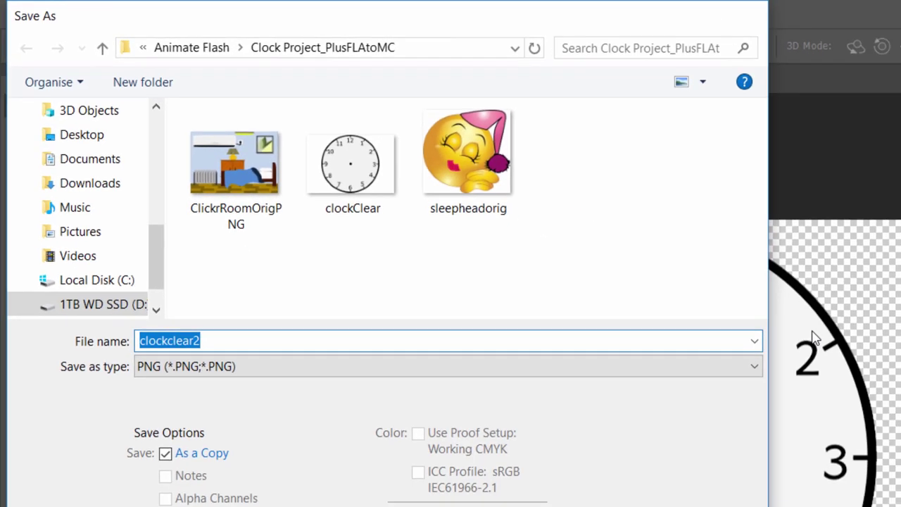
{"action": "key", "text": "Return"}
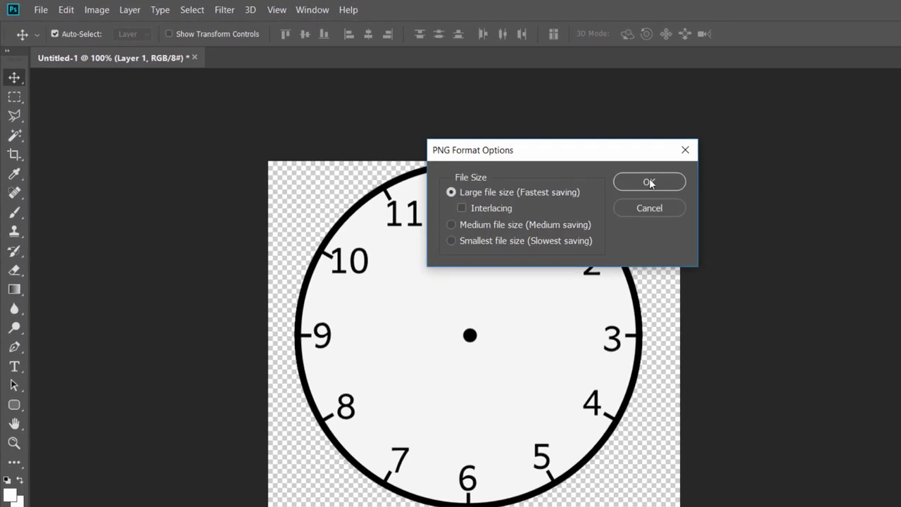
{"action": "left_click", "coordinate": [649, 182]}
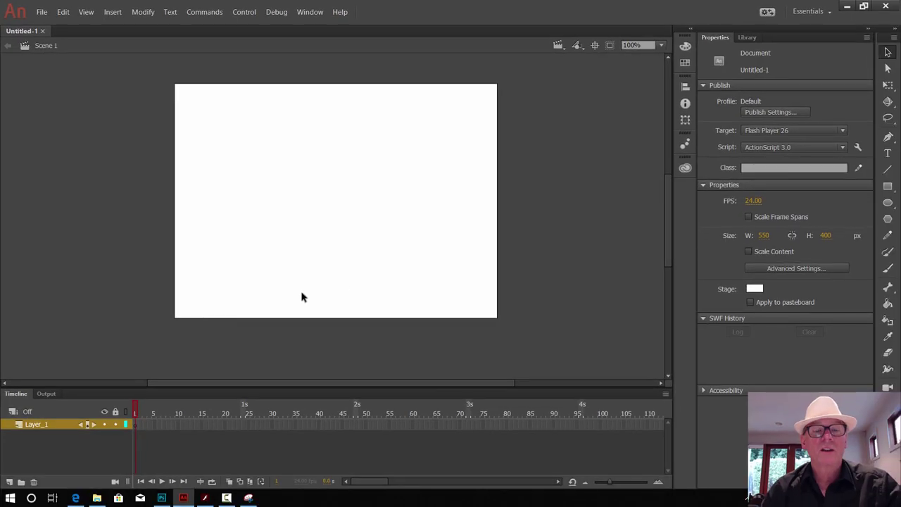
Import clockClear.png to the stage and shift it to the left.
{"action": "left_click", "coordinate": [43, 12]}
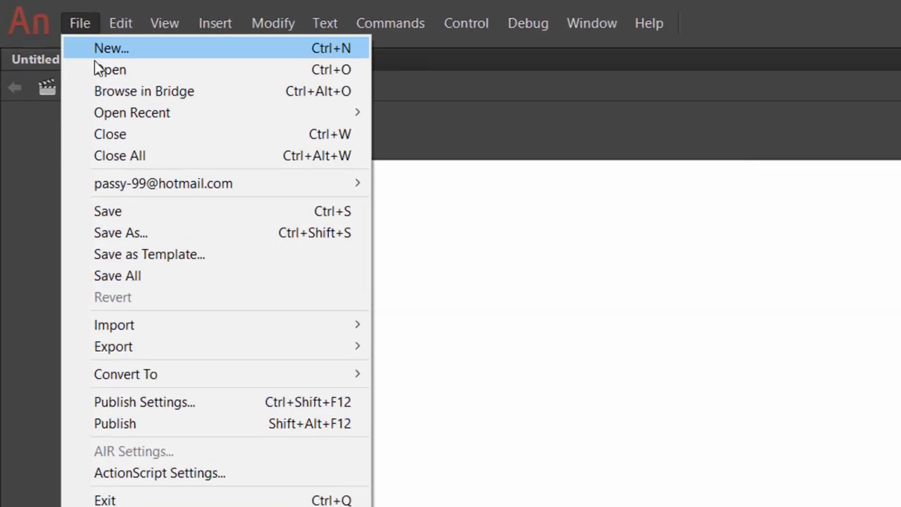
{"action": "mouse_move", "coordinate": [146, 324]}
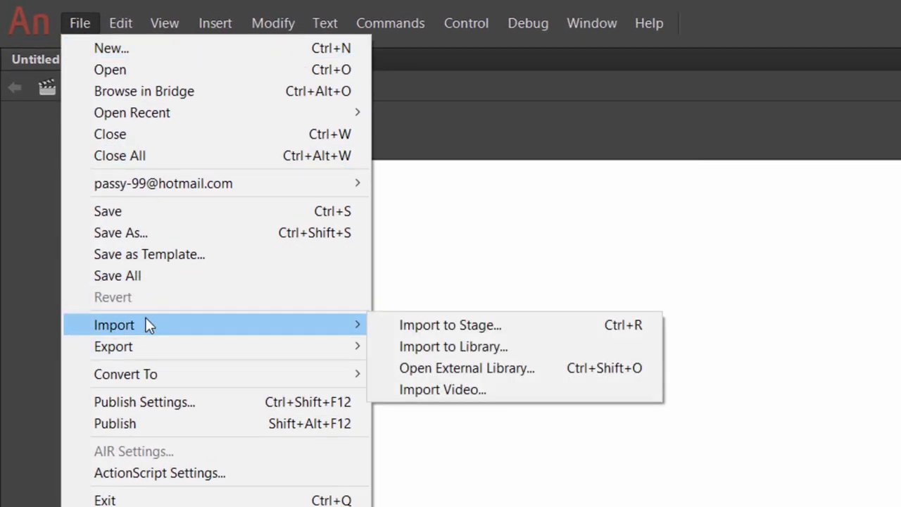
{"action": "left_click", "coordinate": [449, 324]}
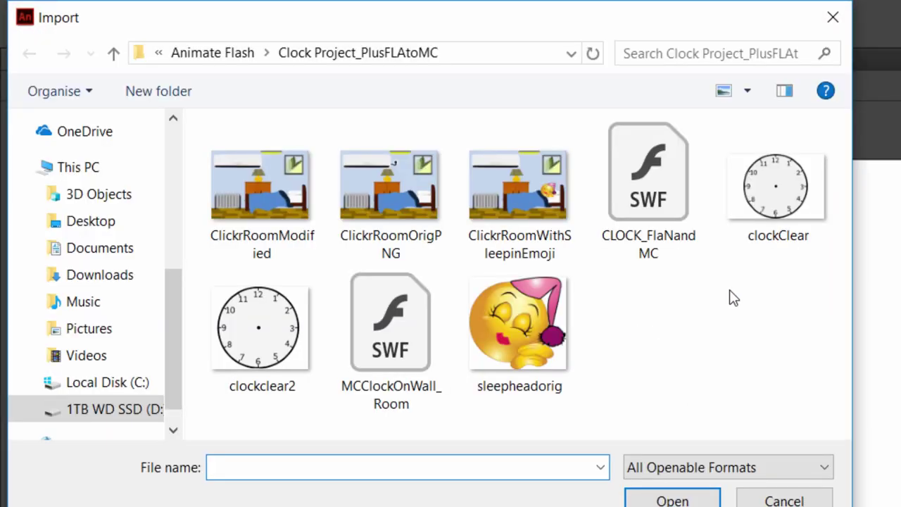
{"action": "left_click", "coordinate": [767, 217]}
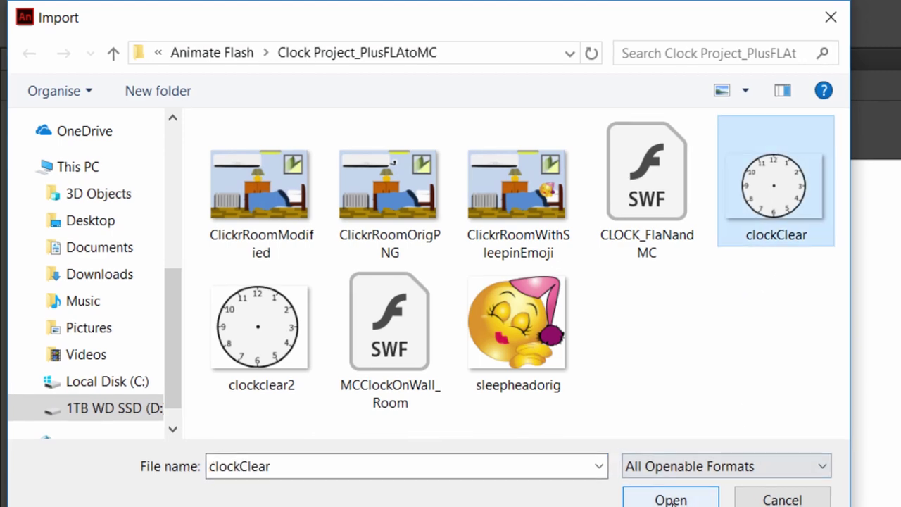
{"action": "left_click", "coordinate": [648, 485]}
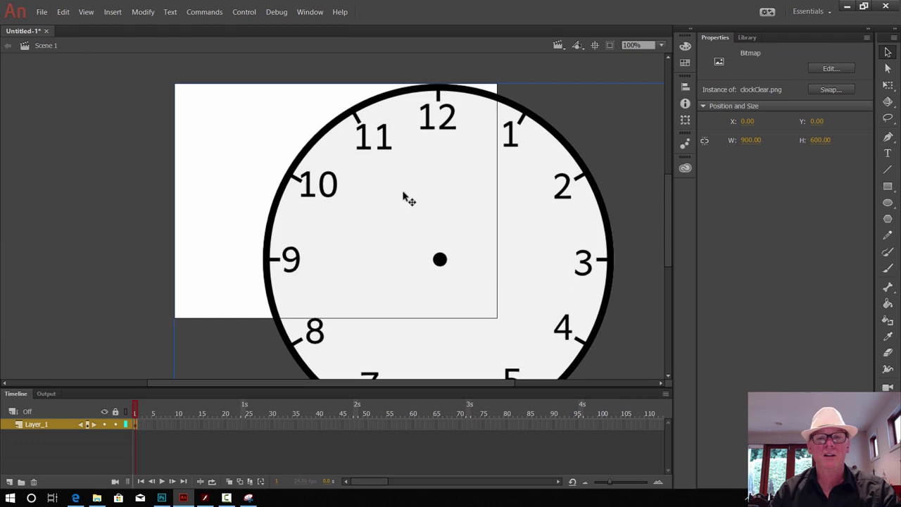
{"action": "left_click_drag", "start_coordinate": [466, 227], "coordinate": [413, 214]}
{"action": "left_click_drag", "start_coordinate": [352, 179], "coordinate": [316, 169]}
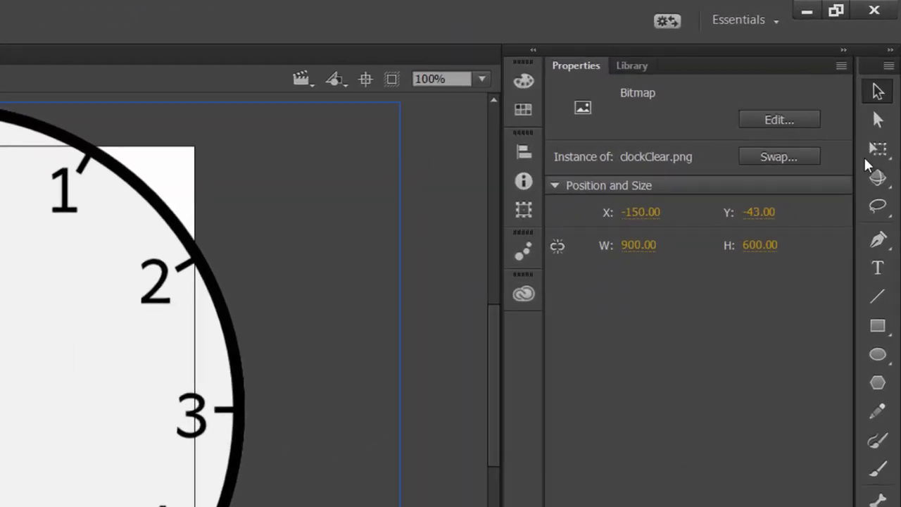
Scale the clock face down with Free Transform so it fits inside the 550 × 400 stage.
{"action": "left_click", "coordinate": [872, 184]}
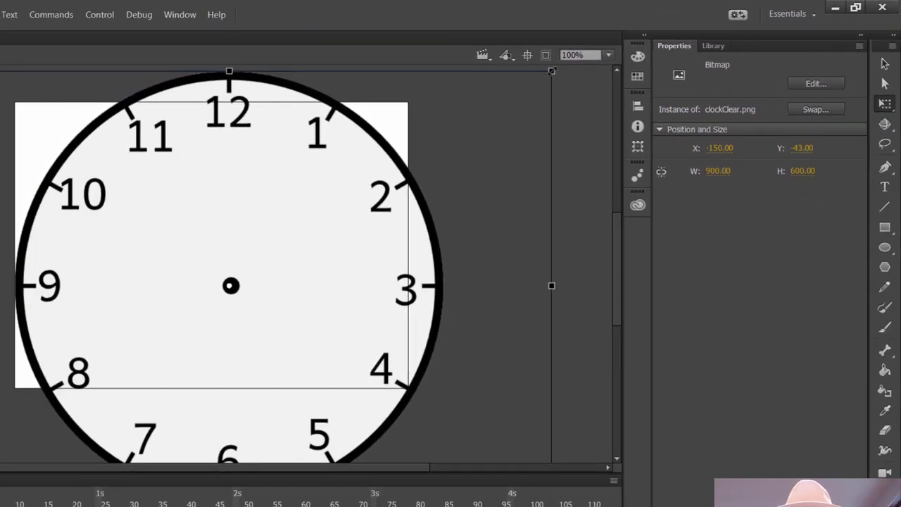
{"action": "left_click_drag", "start_coordinate": [551, 71], "coordinate": [426, 162]}
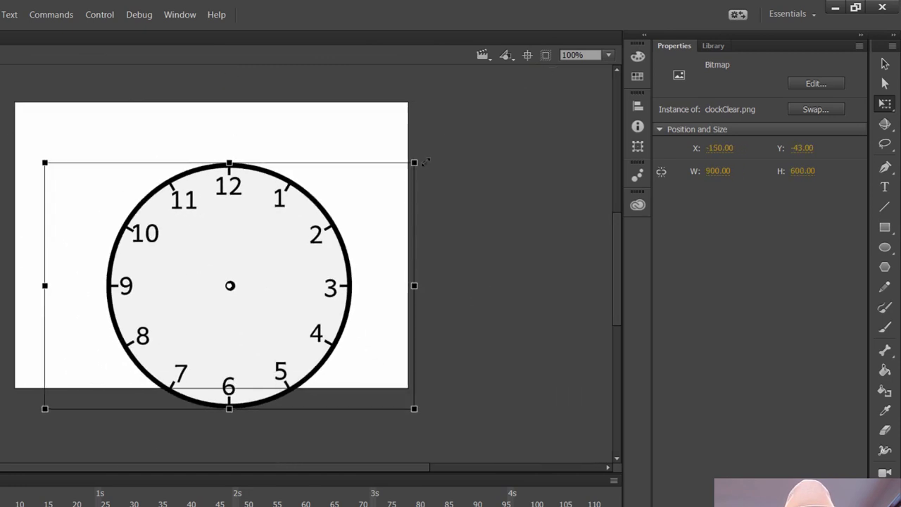
{"action": "left_click_drag", "start_coordinate": [262, 244], "coordinate": [246, 202]}
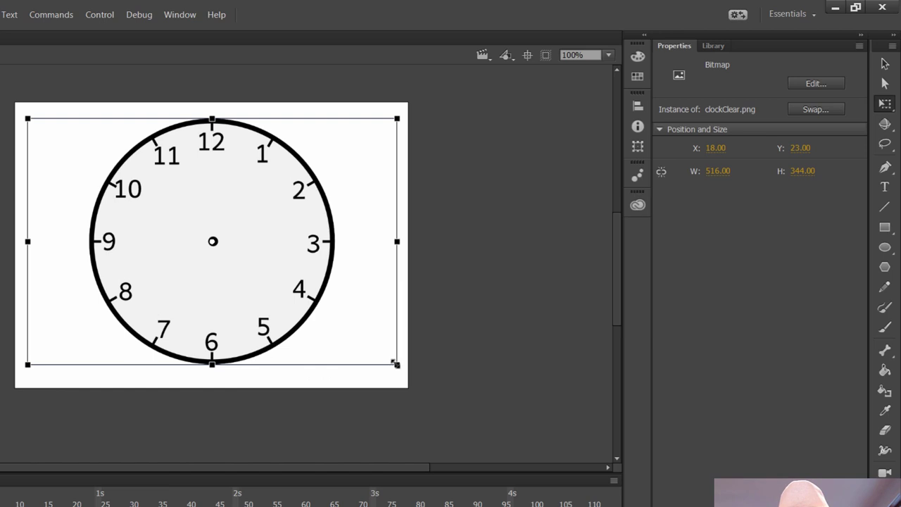
{"action": "left_click_drag", "start_coordinate": [395, 363], "coordinate": [413, 377]}
{"action": "left_click_drag", "start_coordinate": [363, 279], "coordinate": [363, 279]}
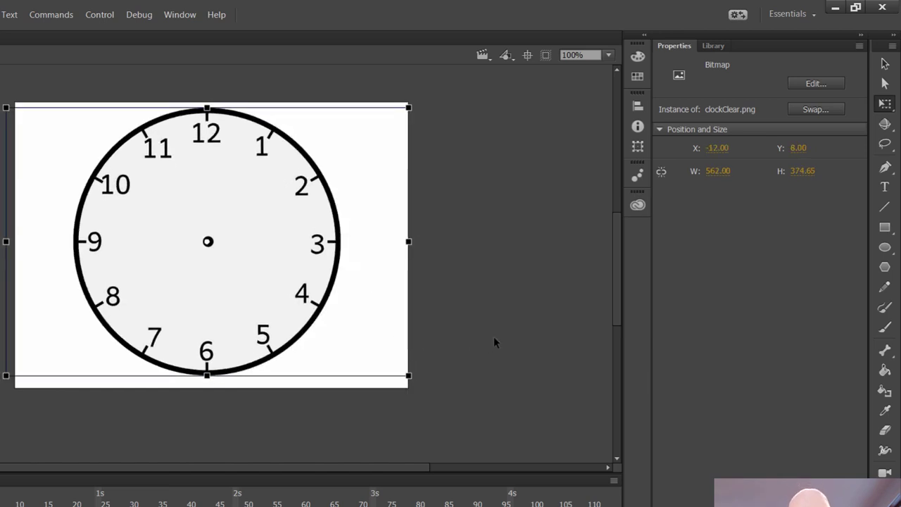
{"action": "left_click", "coordinate": [493, 341]}
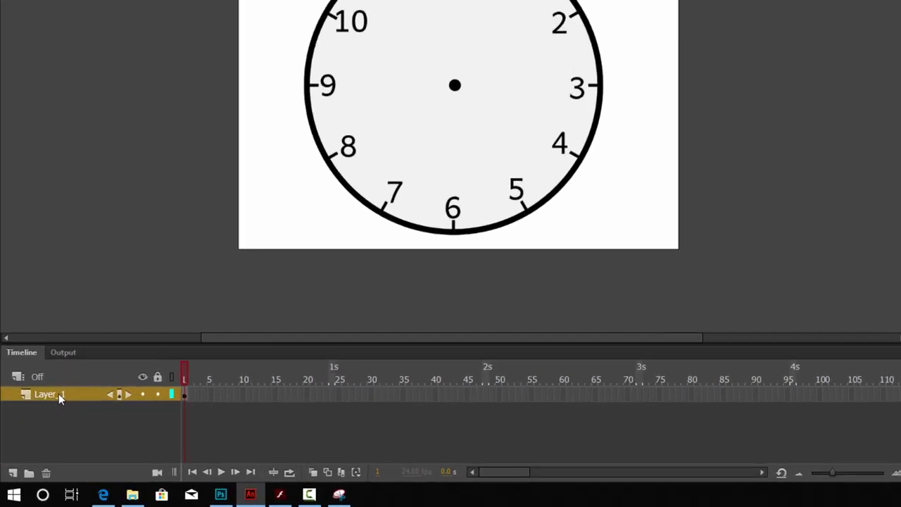
Rename Layer_1 to Clock.
{"action": "double_click", "coordinate": [42, 424]}
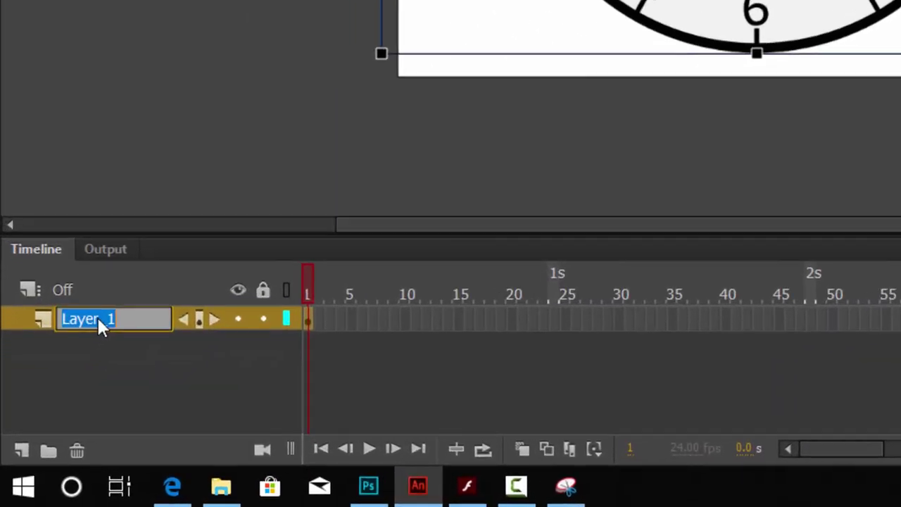
{"action": "key", "text": "BackSpace"}
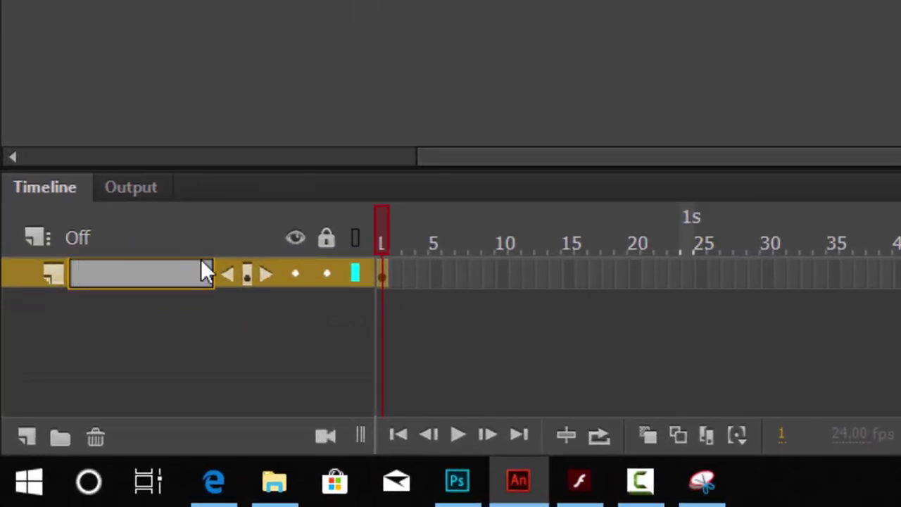
{"action": "type", "text": "Clock"}
{"action": "key", "text": "Return"}
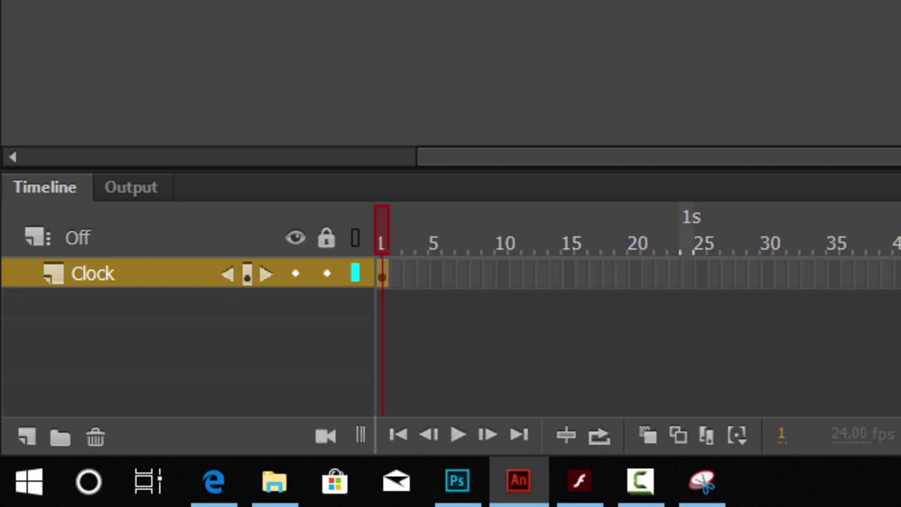
{"action": "key", "text": "ctrl+v"}
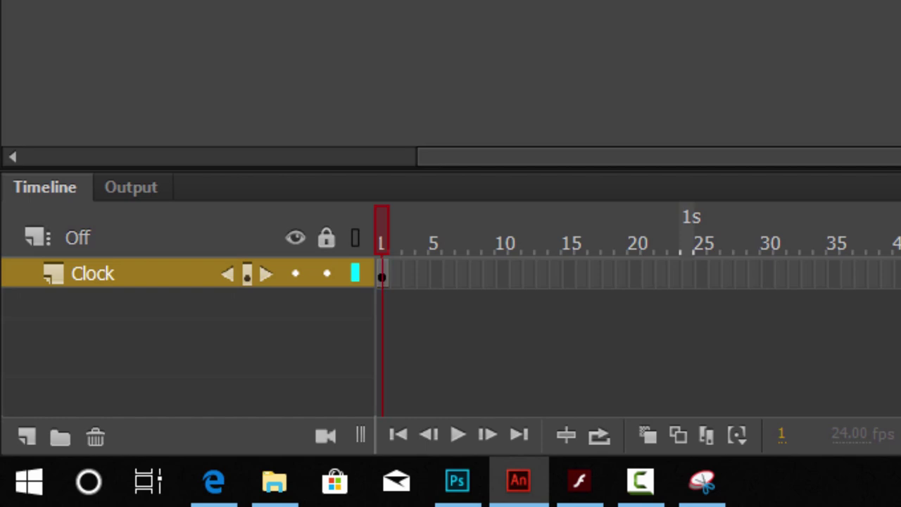
Add a new layer named Big Hand above Clock and select its frame 1.
{"action": "left_click", "coordinate": [22, 440]}
{"action": "double_click", "coordinate": [117, 274]}
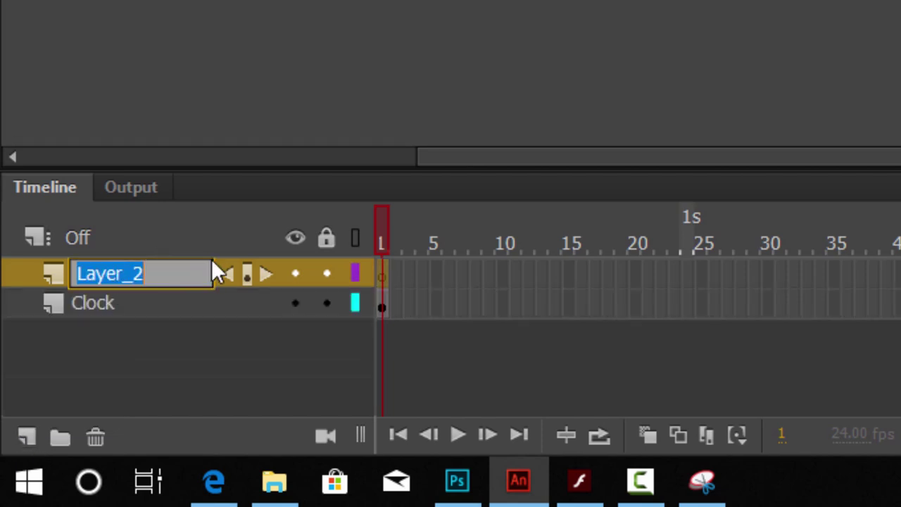
{"action": "key", "text": "BackSpace"}
{"action": "type", "text": "Bi"}
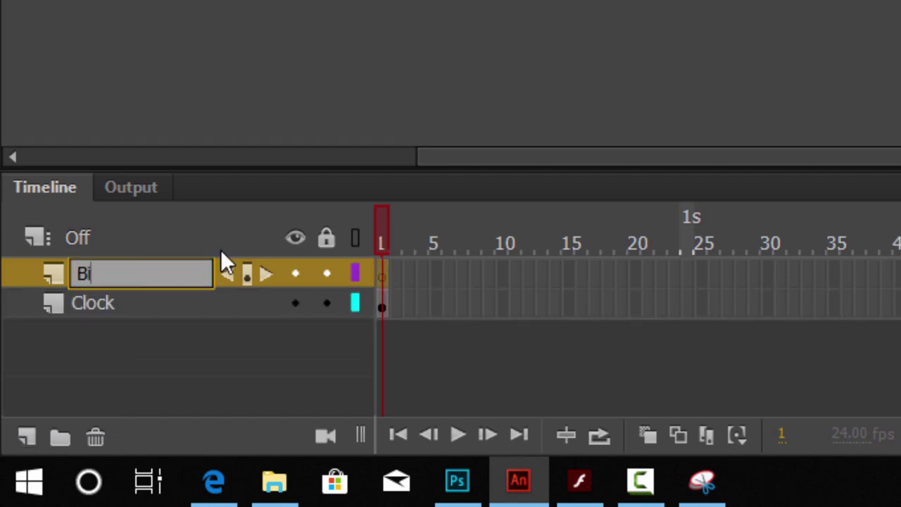
{"action": "type", "text": "g Hand"}
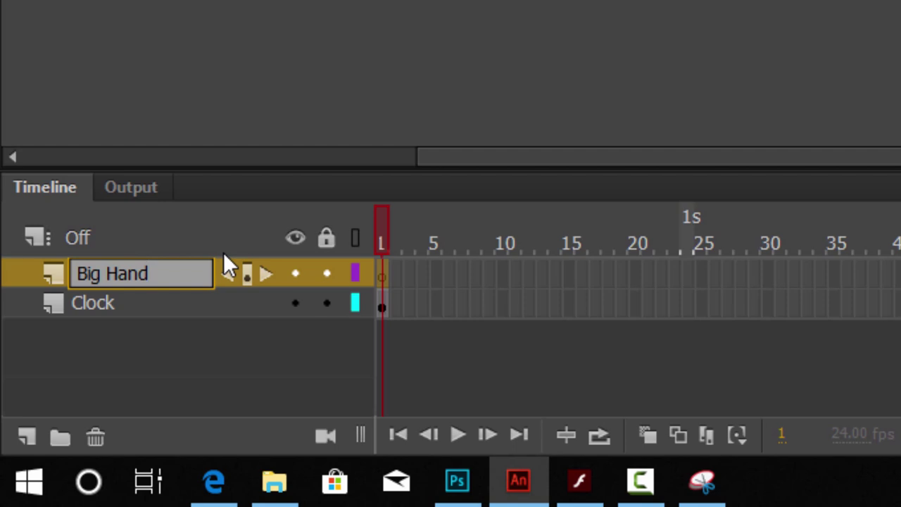
{"action": "key", "text": "Return"}
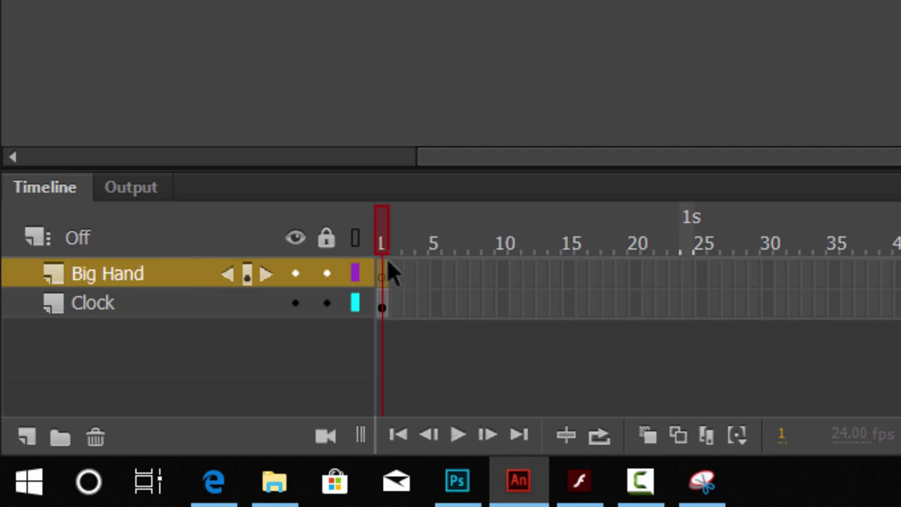
{"action": "left_click_drag", "start_coordinate": [380, 274], "coordinate": [390, 294]}
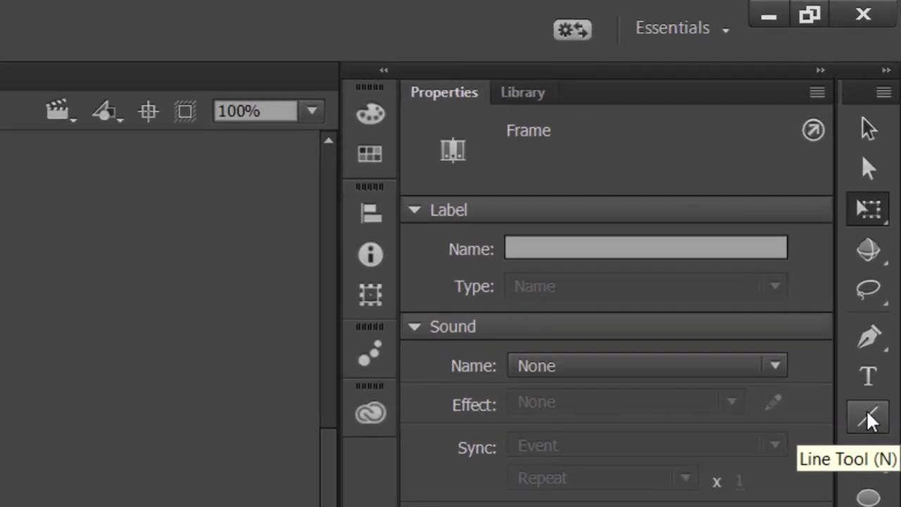
Reset to the Essentials workspace and set the Line tool stroke thickness to 5.
{"action": "left_click", "coordinate": [721, 29]}
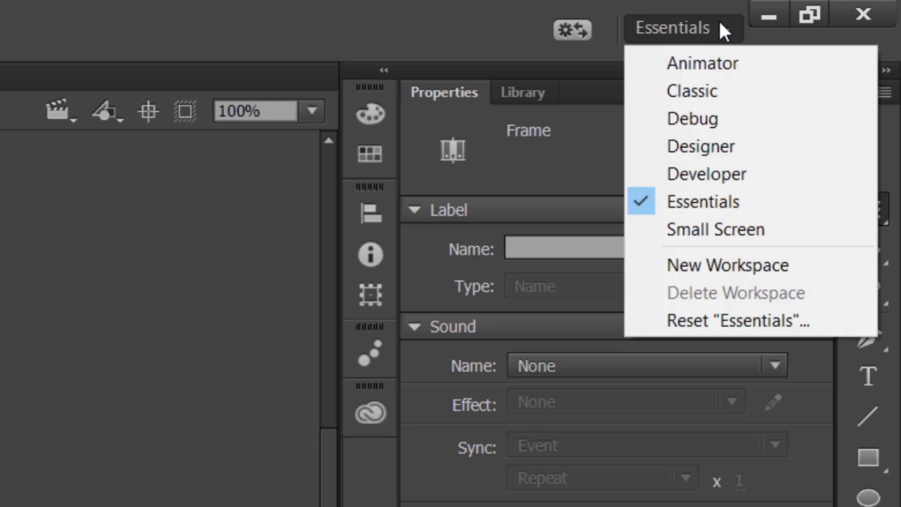
{"action": "left_click", "coordinate": [708, 202]}
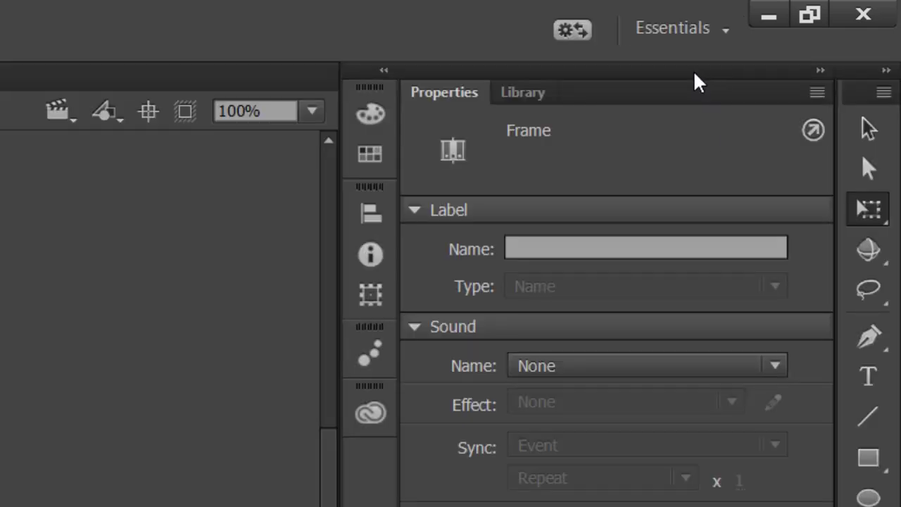
{"action": "left_click", "coordinate": [869, 424]}
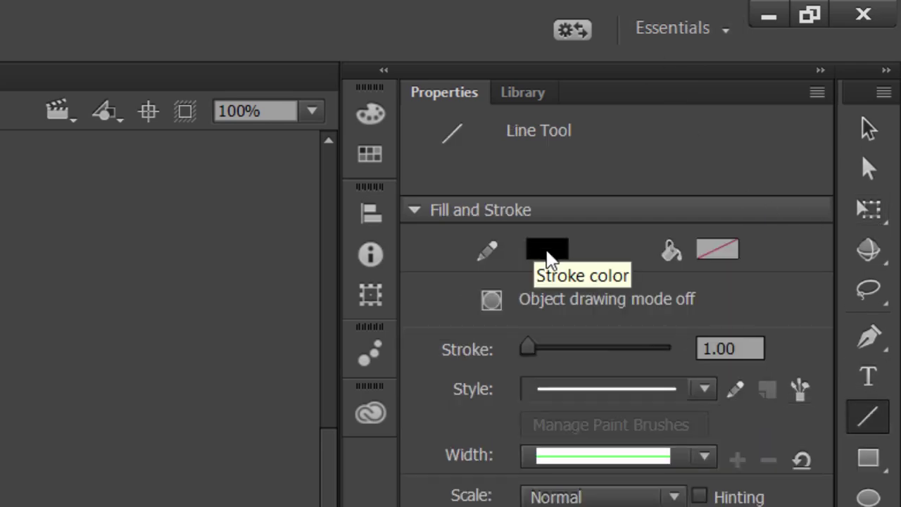
{"action": "left_click", "coordinate": [547, 258]}
{"action": "left_click", "coordinate": [553, 257]}
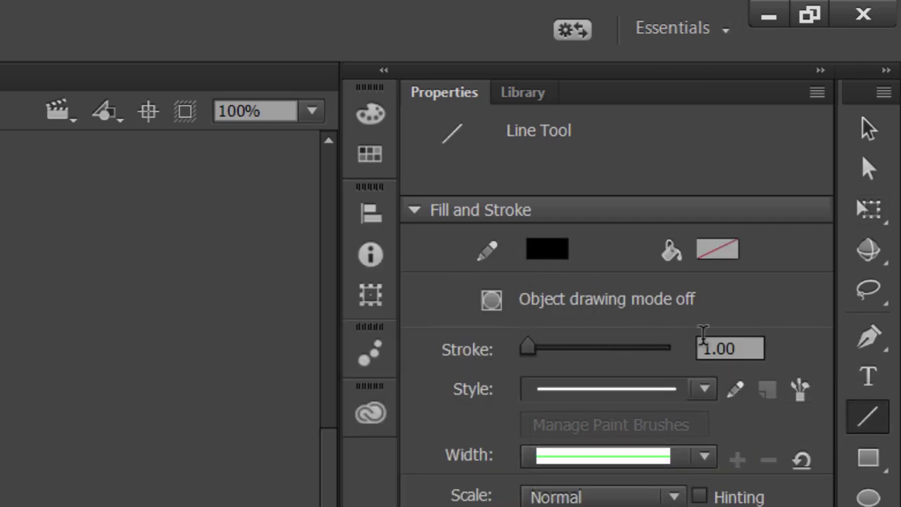
{"action": "left_click", "coordinate": [711, 346]}
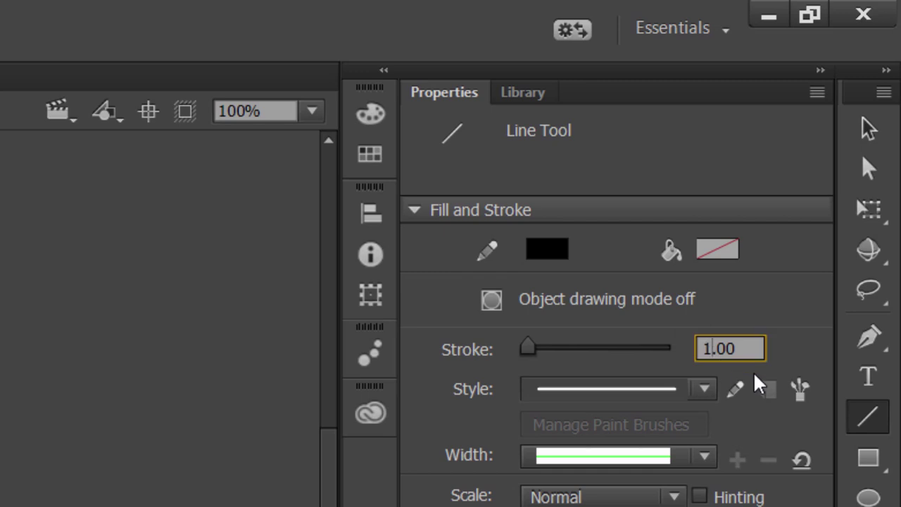
{"action": "key", "text": "BackSpace"}
{"action": "type", "text": "5"}
{"action": "key", "text": "Return"}
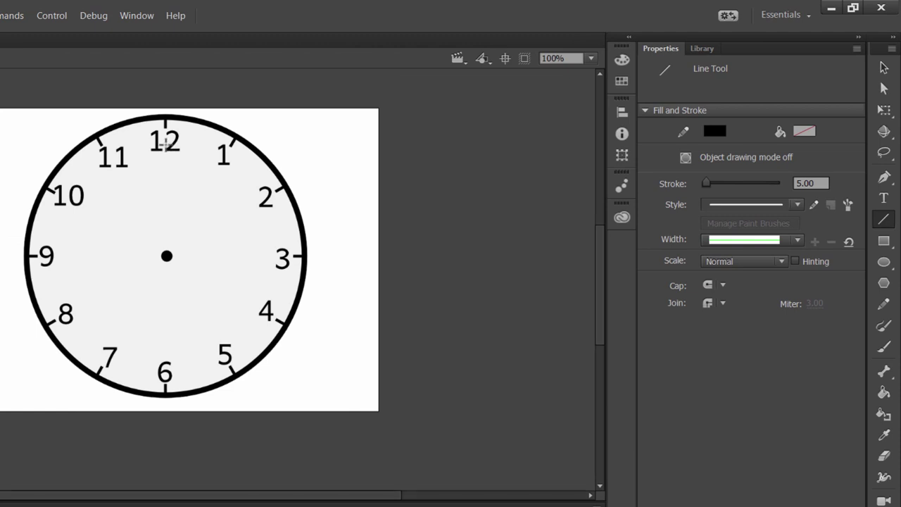
Draw the big hand line from 12 to the centre, then move it right of the clock.
{"action": "left_click_drag", "start_coordinate": [166, 143], "coordinate": [166, 254]}
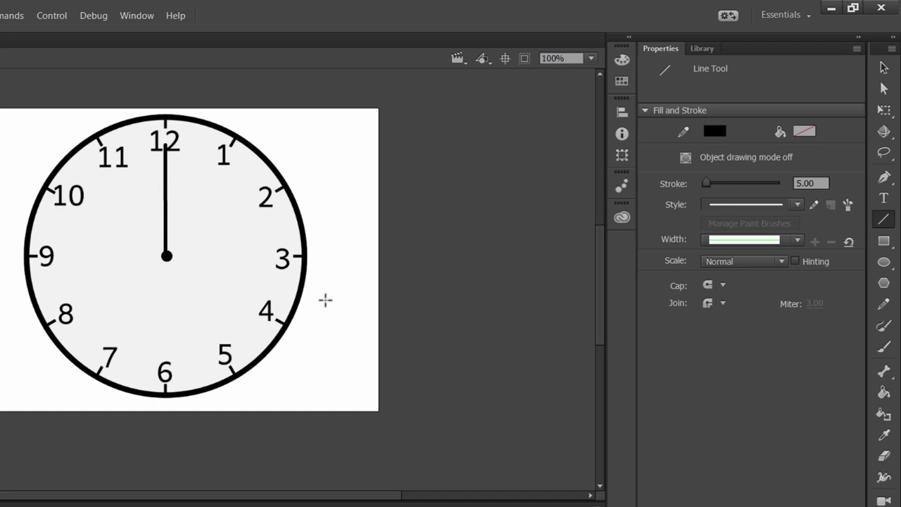
{"action": "left_click", "coordinate": [884, 67]}
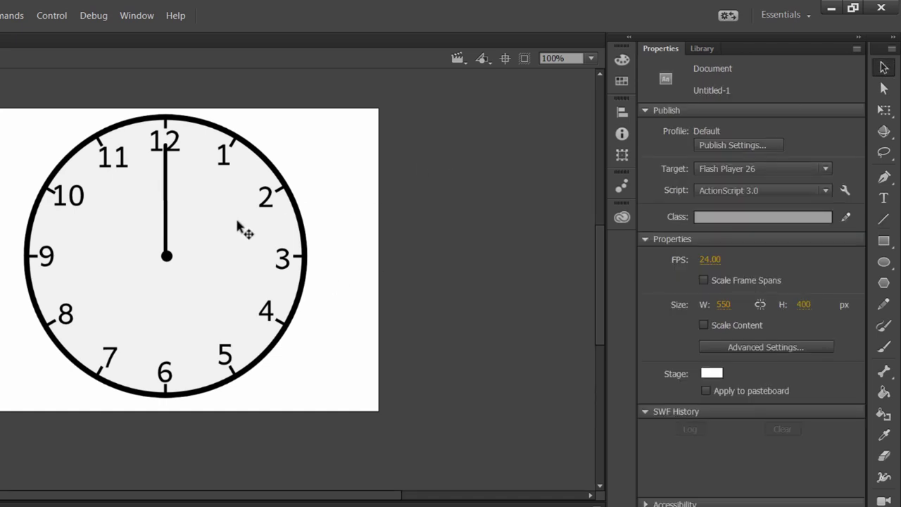
{"action": "left_click", "coordinate": [169, 209]}
{"action": "left_click_drag", "start_coordinate": [173, 209], "coordinate": [346, 214]}
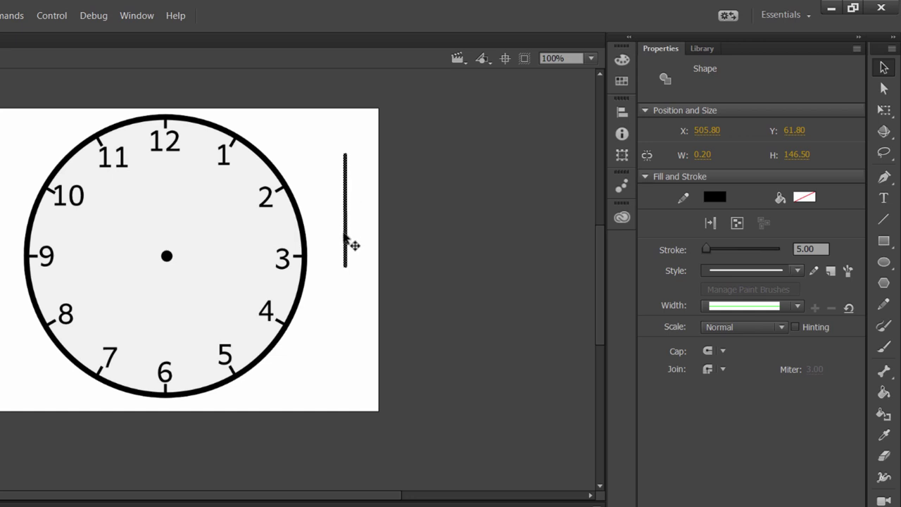
Convert the hand line into a Graphic symbol named Big Hand.
{"action": "right_click", "coordinate": [345, 239]}
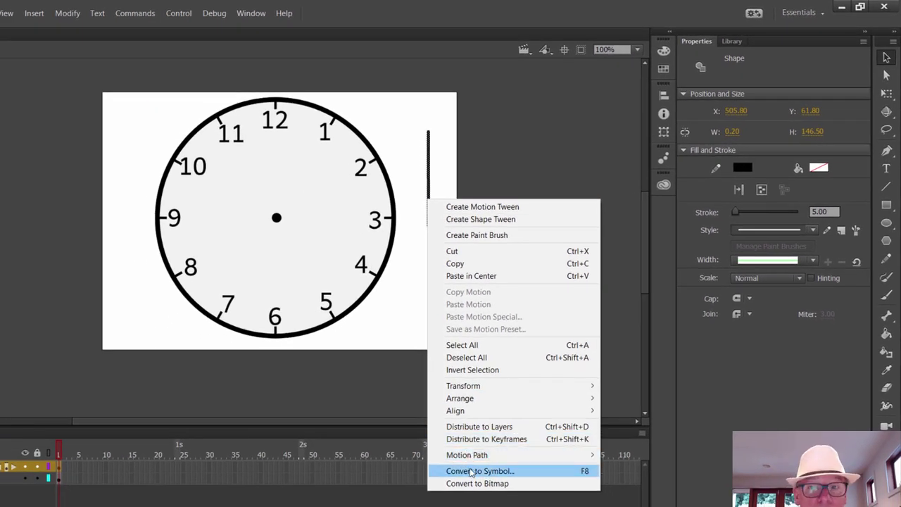
{"action": "left_click", "coordinate": [470, 472]}
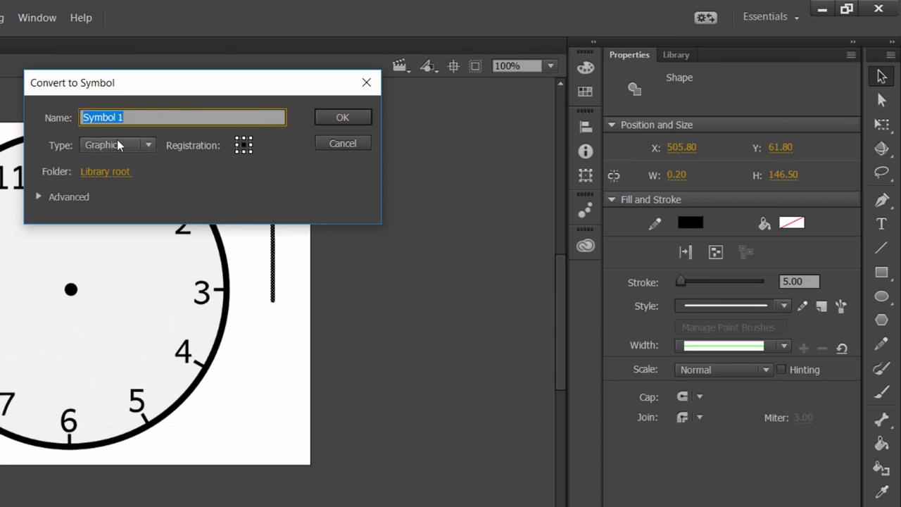
{"action": "left_click", "coordinate": [146, 145]}
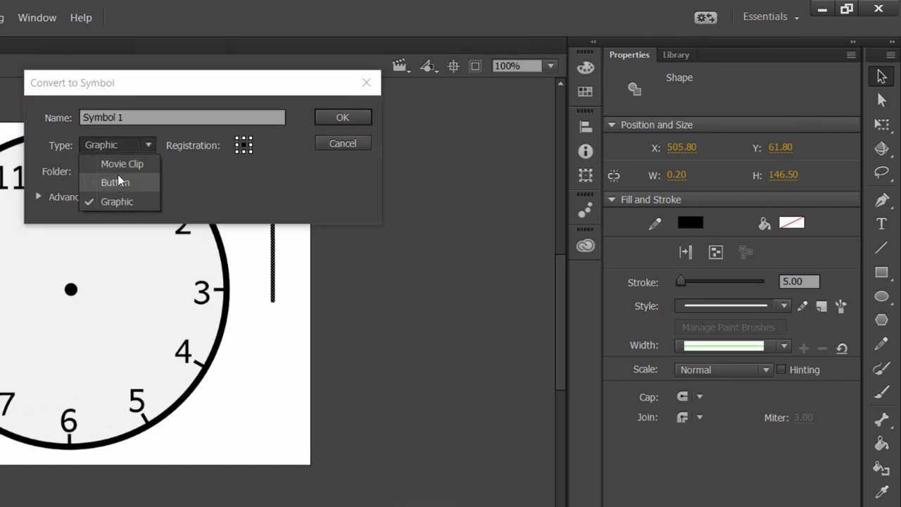
{"action": "left_click", "coordinate": [115, 201]}
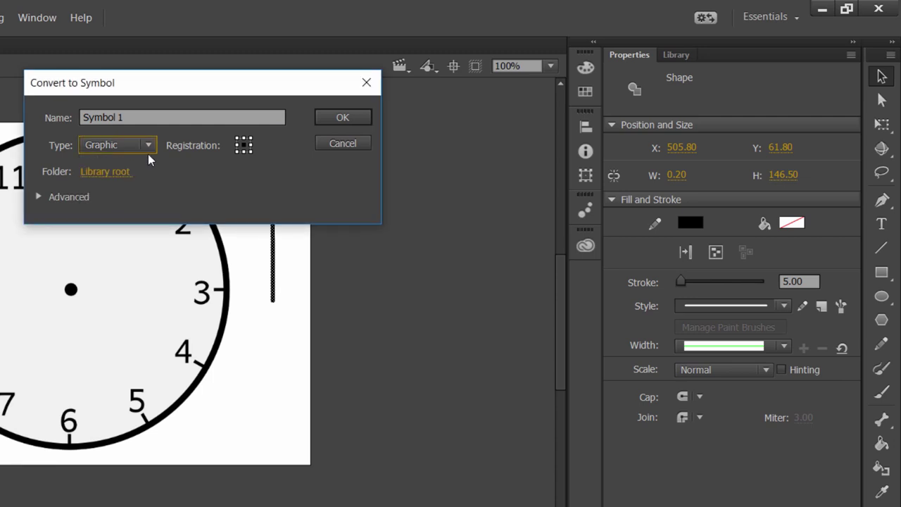
{"action": "left_click", "coordinate": [133, 117]}
{"action": "key", "text": "BackSpace"}
{"action": "key", "text": "BackSpace"}
{"action": "key", "text": "BackSpace"}
{"action": "key", "text": "BackSpace"}
{"action": "key", "text": "BackSpace"}
{"action": "key", "text": "BackSpace"}
{"action": "key", "text": "BackSpace"}
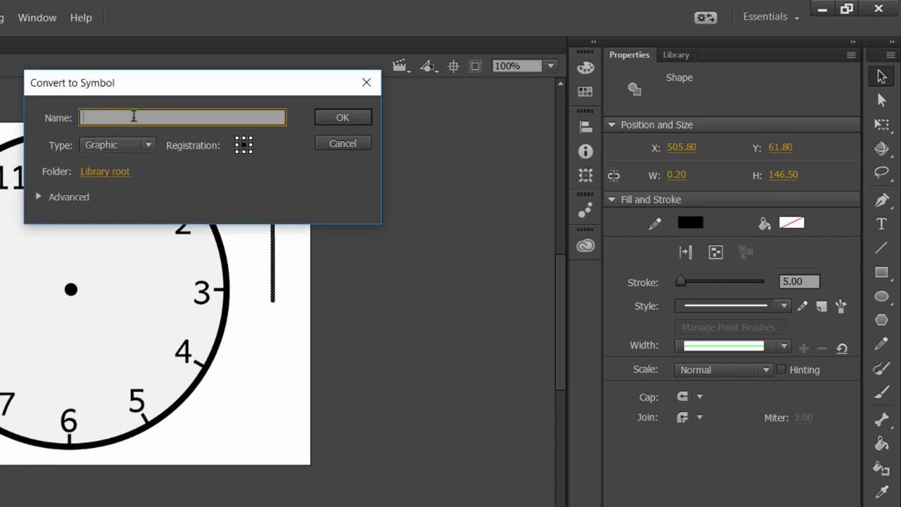
{"action": "type", "text": "Big Hand"}
{"action": "key", "text": "Return"}
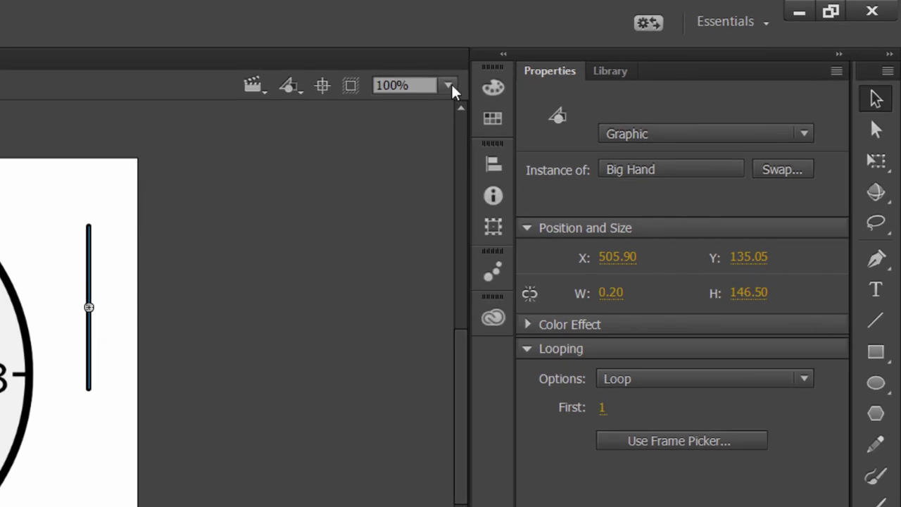
Try the stage zoom at 400% and 100%, then settle on 200%.
{"action": "left_click", "coordinate": [449, 85]}
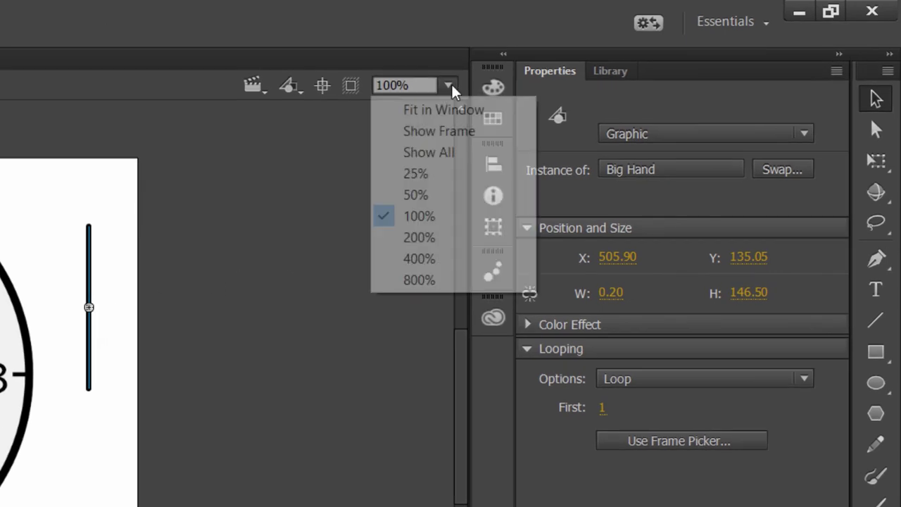
{"action": "left_click", "coordinate": [422, 259]}
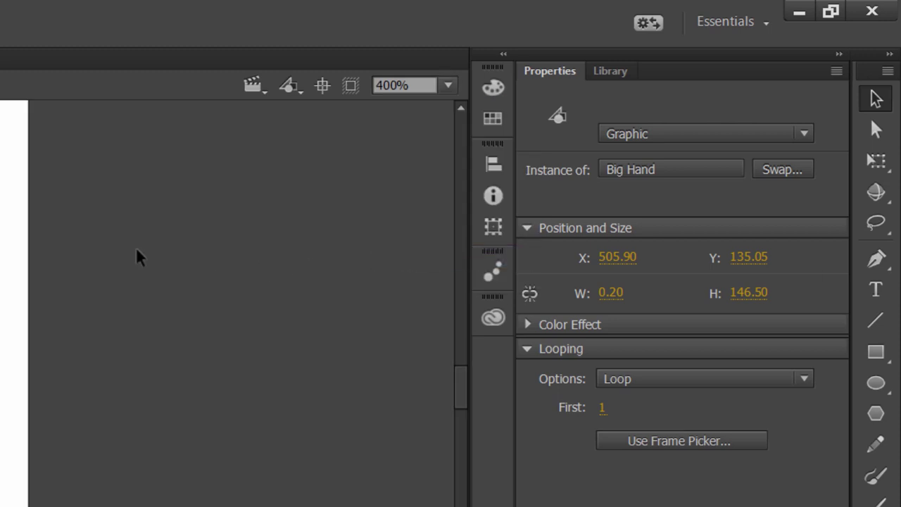
{"action": "left_click", "coordinate": [447, 85]}
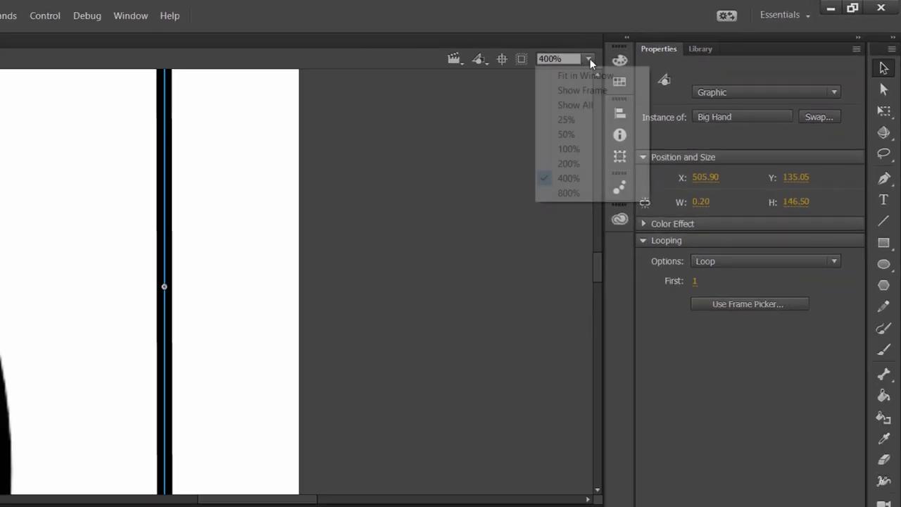
{"action": "left_click", "coordinate": [569, 148]}
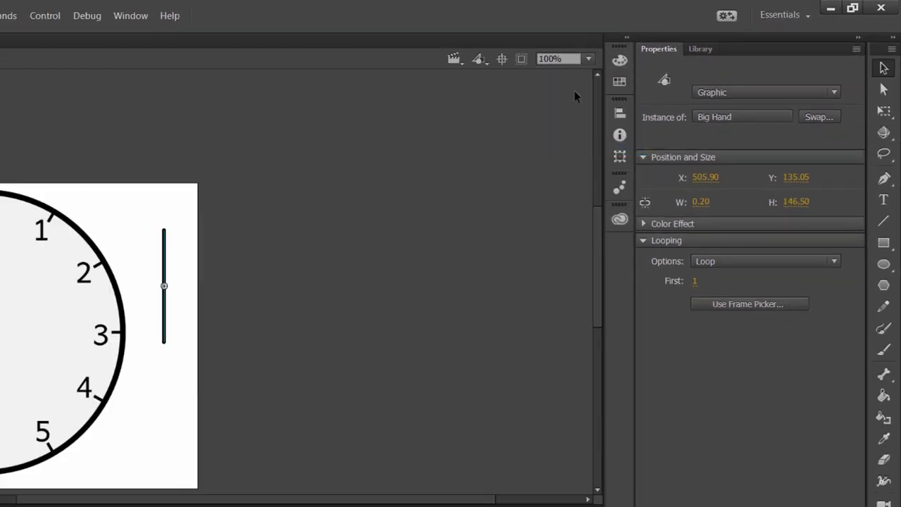
{"action": "left_click", "coordinate": [590, 59]}
{"action": "left_click", "coordinate": [569, 163]}
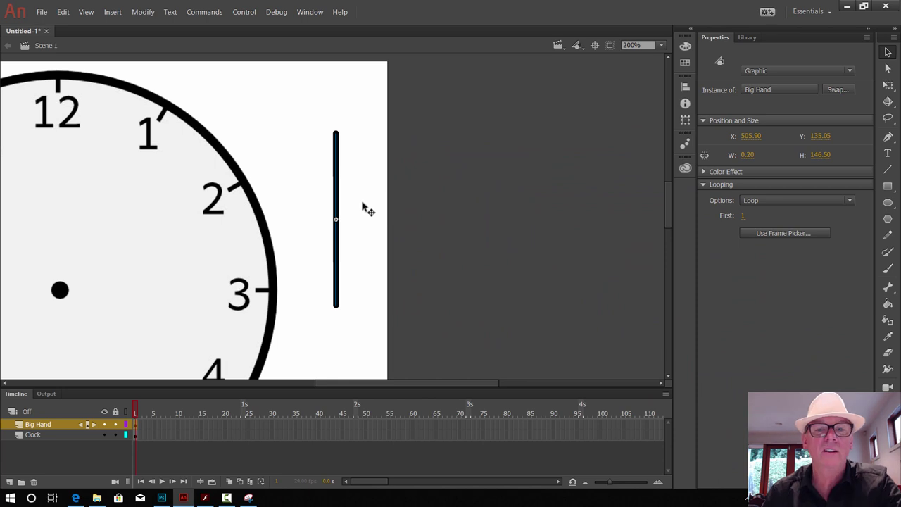
Edit the Big Hand symbol in place and nudge its line up onto the registration point.
{"action": "double_click", "coordinate": [337, 197]}
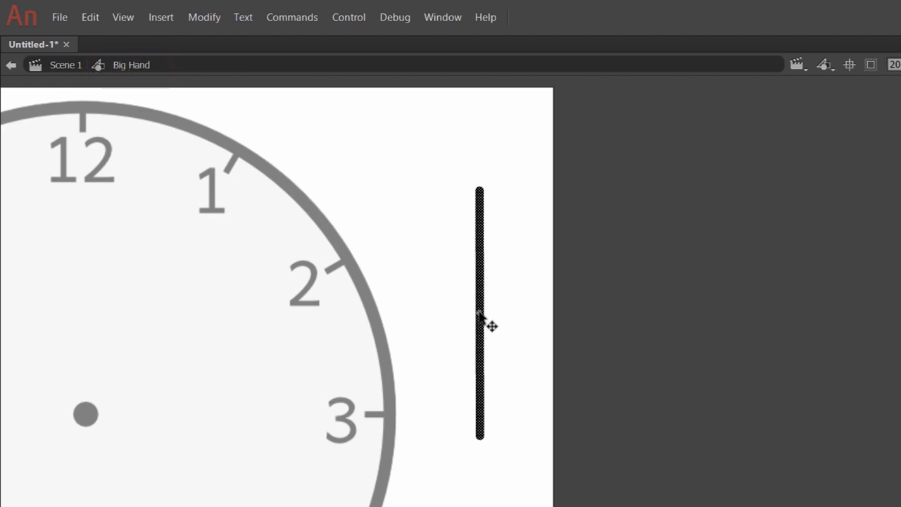
{"action": "left_click_drag", "start_coordinate": [479, 312], "coordinate": [481, 328]}
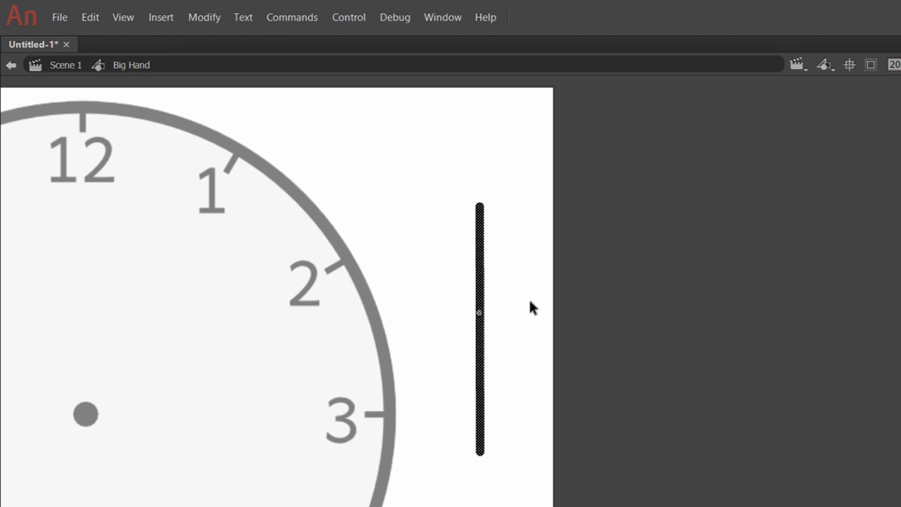
{"action": "key", "text": "Up"}
{"action": "key", "text": "Up"}
{"action": "key", "text": "Up"}
{"action": "key", "text": "Up"}
{"action": "key", "text": "Up"}
{"action": "key", "text": "Up"}
{"action": "key", "text": "Up"}
{"action": "key", "text": "Up"}
{"action": "key", "text": "Up"}
{"action": "key", "text": "Up"}
{"action": "key", "text": "Up"}
{"action": "key", "text": "Up"}
{"action": "key", "text": "Up"}
{"action": "key", "text": "Up"}
{"action": "key", "text": "Up"}
{"action": "key", "text": "Up"}
{"action": "key", "text": "Up"}
{"action": "key", "text": "Up"}
{"action": "key", "text": "Up"}
{"action": "key", "text": "Up"}
{"action": "key", "text": "Up"}
{"action": "key", "text": "Up"}
{"action": "key", "text": "Up"}
{"action": "key", "text": "Up"}
{"action": "key", "text": "Up"}
{"action": "key", "text": "Up"}
{"action": "key", "text": "Up"}
{"action": "key", "text": "Up"}
{"action": "key", "text": "Up"}
{"action": "key", "text": "Up"}
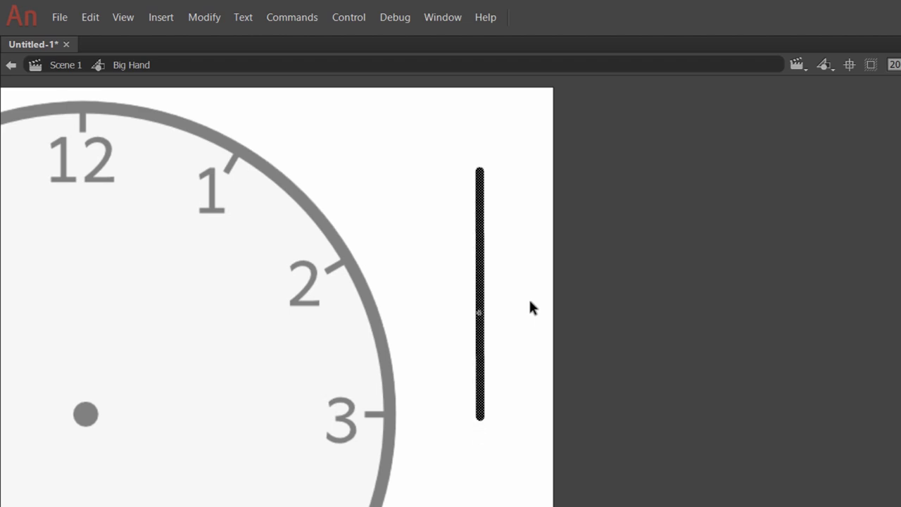
{"action": "key", "text": "Up"}
{"action": "key", "text": "Up"}
{"action": "key", "text": "Up"}
{"action": "key", "text": "Up"}
{"action": "key", "text": "Up"}
{"action": "key", "text": "Up"}
{"action": "key", "text": "Up"}
{"action": "key", "text": "Up"}
{"action": "key", "text": "Up"}
{"action": "key", "text": "Up"}
{"action": "key", "text": "Up"}
{"action": "key", "text": "Up"}
{"action": "key", "text": "Up"}
{"action": "key", "text": "Up"}
{"action": "key", "text": "Up"}
{"action": "key", "text": "Up"}
{"action": "key", "text": "Up"}
{"action": "key", "text": "Up"}
{"action": "key", "text": "Up"}
{"action": "key", "text": "Up"}
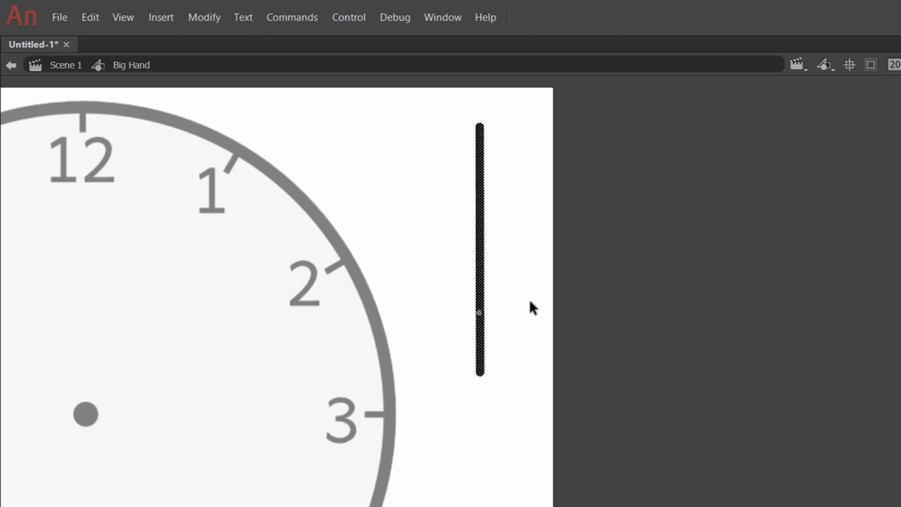
{"action": "key", "text": "Up"}
{"action": "key", "text": "Up"}
{"action": "key", "text": "Up"}
{"action": "key", "text": "Up"}
{"action": "key", "text": "Up"}
{"action": "key", "text": "Up"}
{"action": "key", "text": "Up"}
{"action": "key", "text": "Up"}
{"action": "key", "text": "Up"}
{"action": "key", "text": "Up"}
{"action": "key", "text": "Up"}
{"action": "key", "text": "Up"}
{"action": "key", "text": "Up"}
{"action": "key", "text": "Up"}
{"action": "key", "text": "Up"}
{"action": "key", "text": "Up"}
{"action": "key", "text": "Up"}
{"action": "key", "text": "Up"}
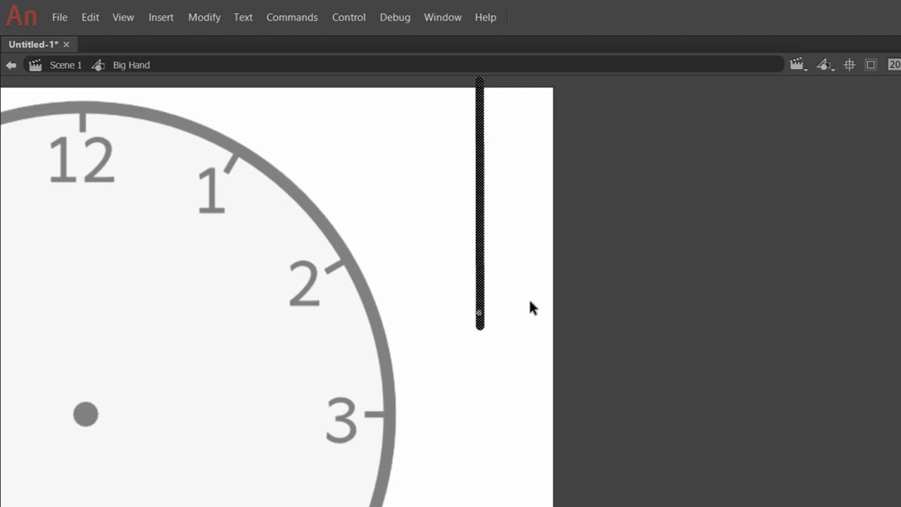
{"action": "key", "text": "Up"}
{"action": "key", "text": "Up"}
{"action": "key", "text": "Up"}
{"action": "key", "text": "Up"}
{"action": "key", "text": "Up"}
{"action": "key", "text": "Up"}
{"action": "key", "text": "Right"}
{"action": "key", "text": "Up"}
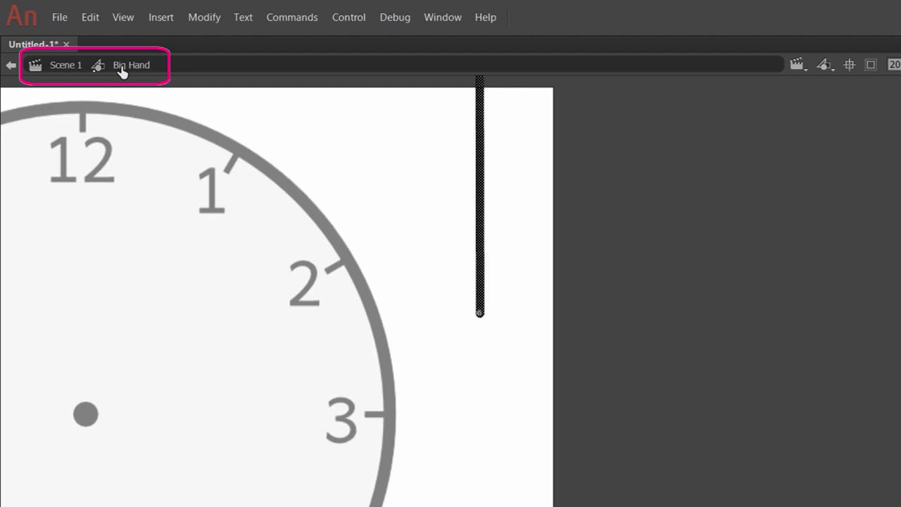
Exit symbol editing back to Scene 1 and set the stage zoom to 100%.
{"action": "left_click", "coordinate": [63, 67]}
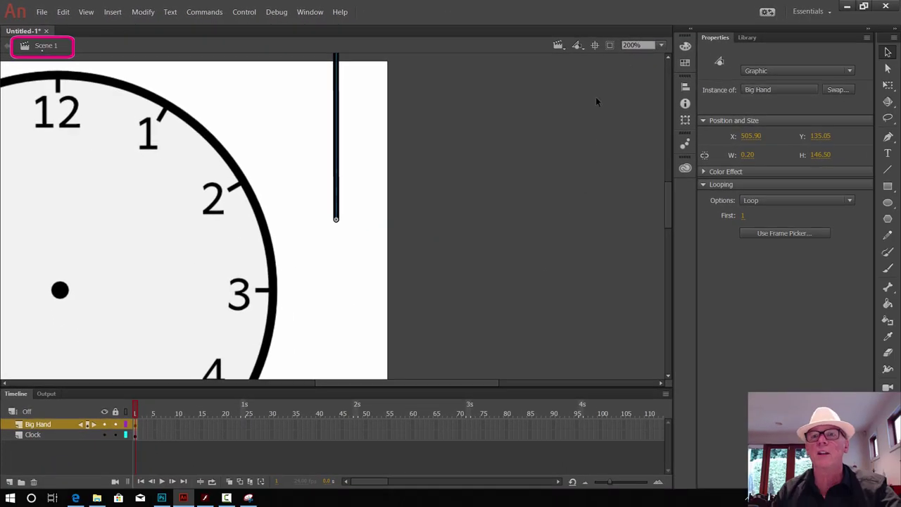
{"action": "left_click", "coordinate": [662, 45]}
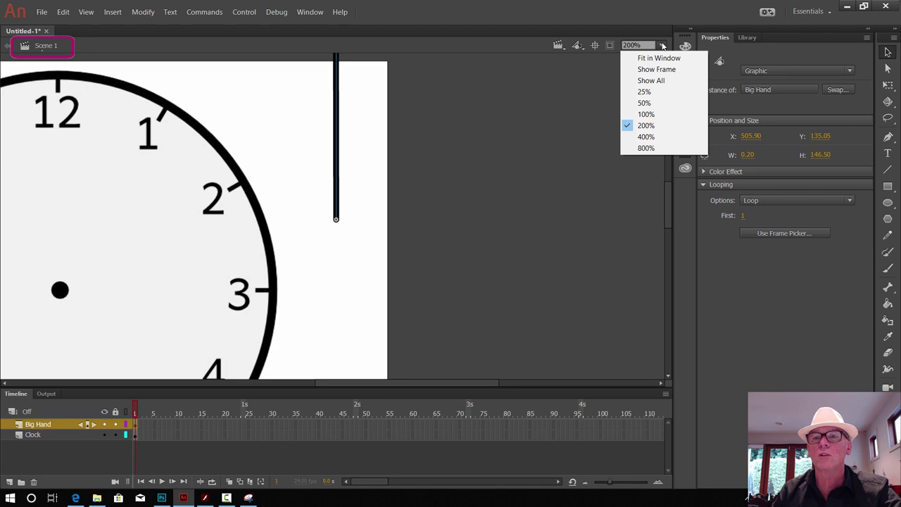
{"action": "left_click", "coordinate": [651, 116]}
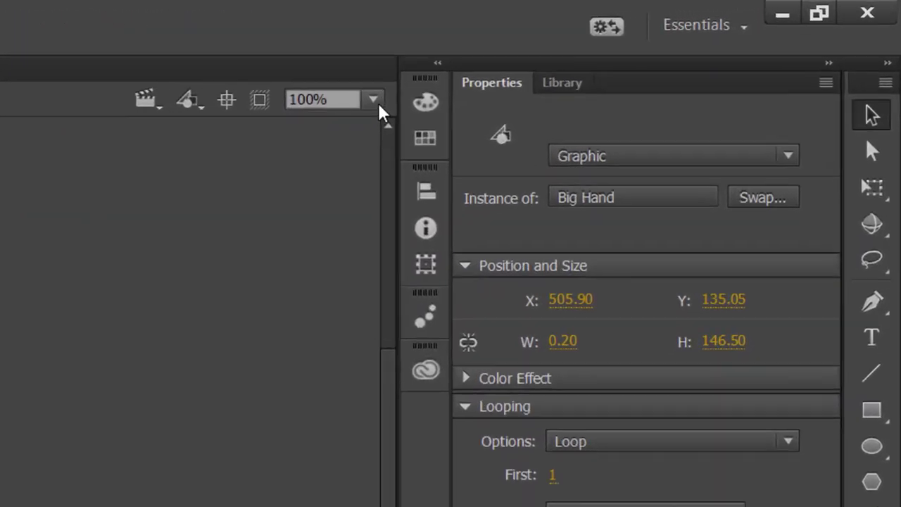
Fit the stage in the window and drag the Big Hand instance down to Y 206.75.
{"action": "left_click", "coordinate": [661, 45]}
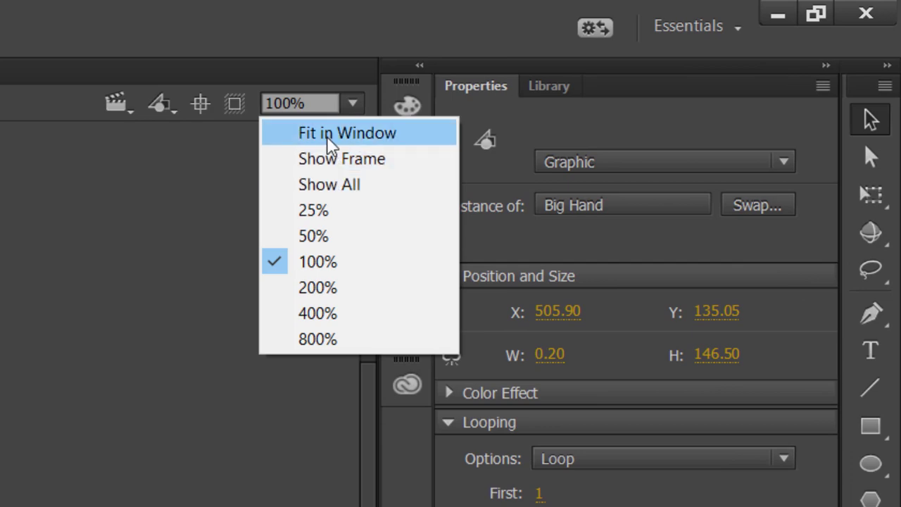
{"action": "left_click", "coordinate": [331, 134]}
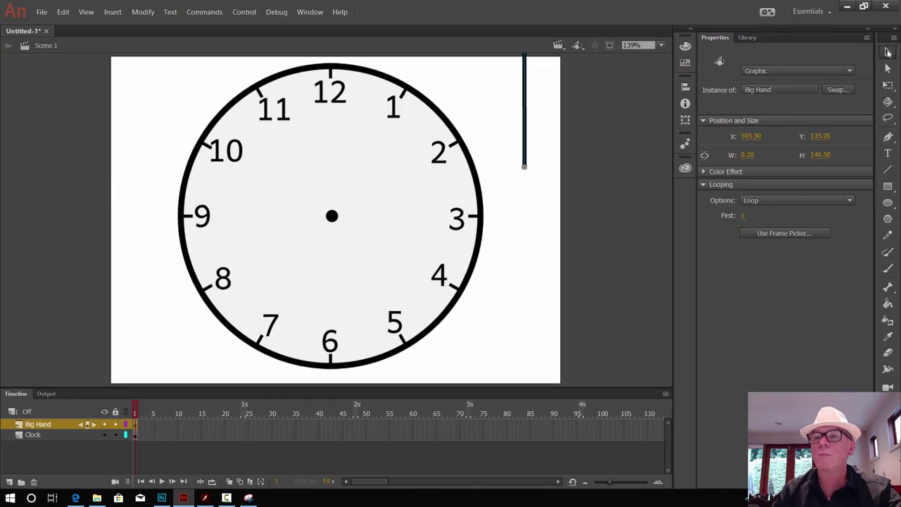
{"action": "left_click", "coordinate": [888, 53]}
{"action": "left_click_drag", "start_coordinate": [525, 105], "coordinate": [527, 148]}
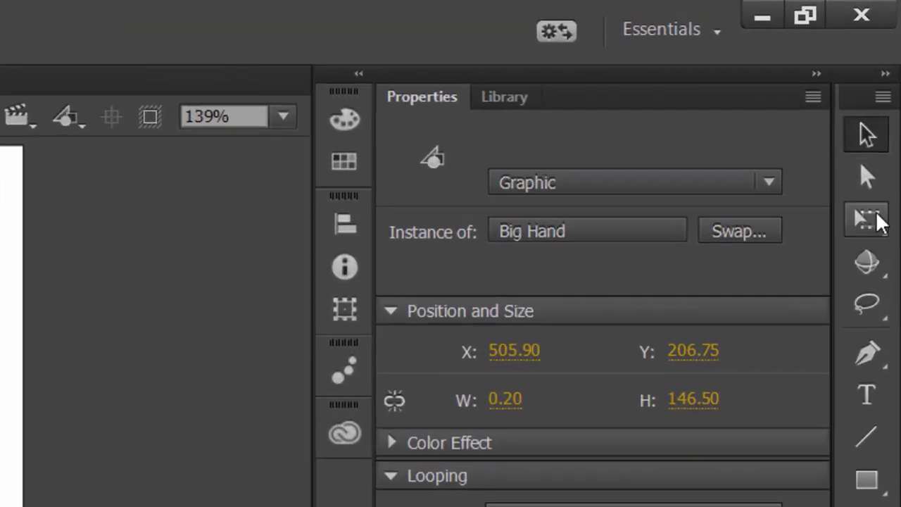
Move the Big Hand's transformation point and place the hand on the clock centre pointing to 12.
{"action": "left_click", "coordinate": [873, 218]}
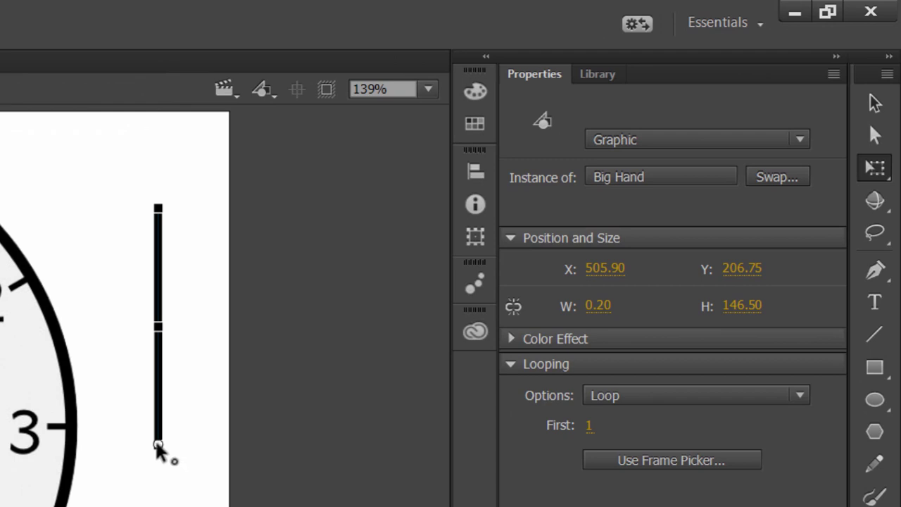
{"action": "mouse_move", "coordinate": [157, 445]}
{"action": "left_mouse_down"}
{"action": "mouse_move", "coordinate": [158, 326]}
{"action": "mouse_move", "coordinate": [170, 428]}
{"action": "mouse_move", "coordinate": [159, 445]}
{"action": "left_mouse_up"}
{"action": "left_click", "coordinate": [875, 104]}
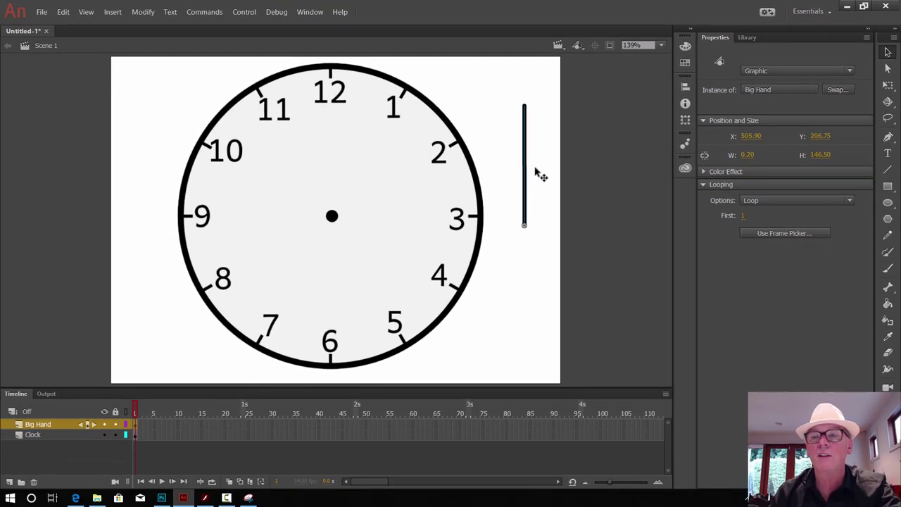
{"action": "left_click_drag", "start_coordinate": [528, 173], "coordinate": [335, 158]}
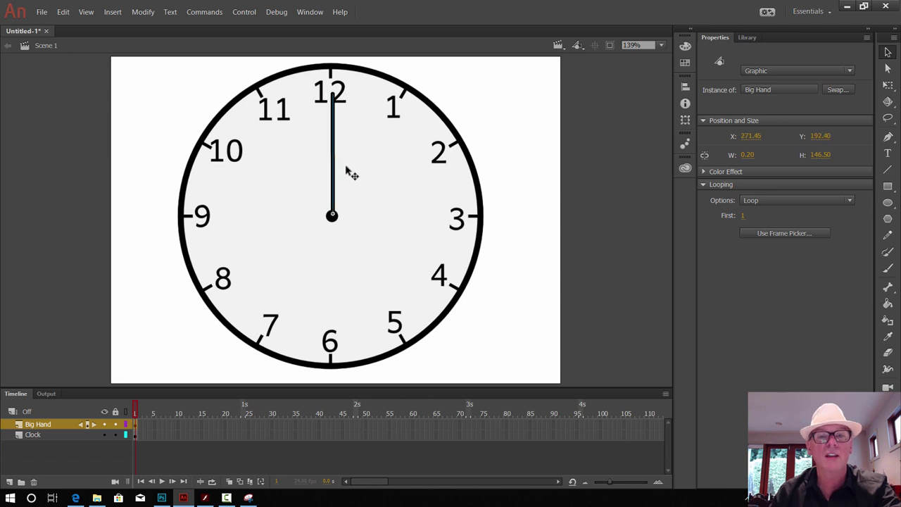
At 400% zoom, nudge the Big Hand left to X 270.70, then fit the stage in the window.
{"action": "left_click", "coordinate": [660, 45]}
{"action": "left_click", "coordinate": [646, 138]}
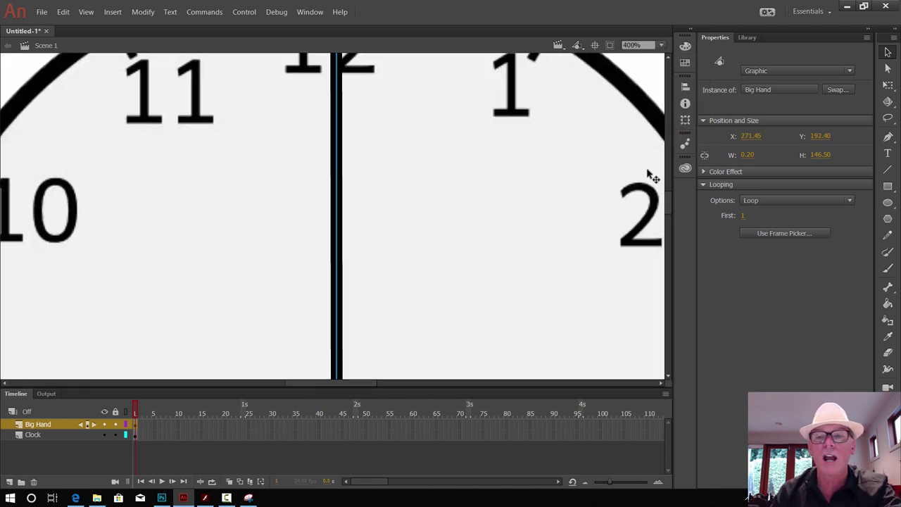
{"action": "scroll", "coordinate": [503, 214], "scroll_direction": "down", "scroll_amount": 10}
{"action": "scroll", "coordinate": [502, 214], "scroll_direction": "up", "scroll_amount": 5}
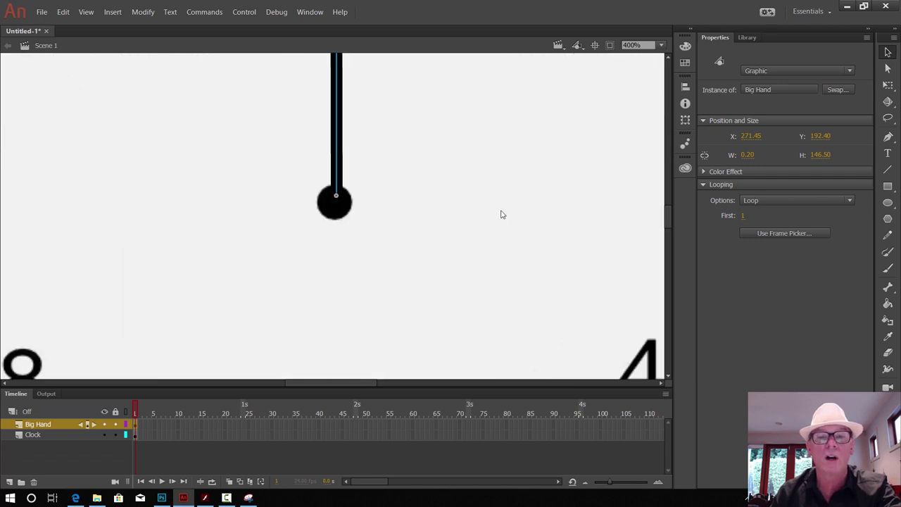
{"action": "scroll", "coordinate": [502, 215], "scroll_direction": "up", "scroll_amount": 2}
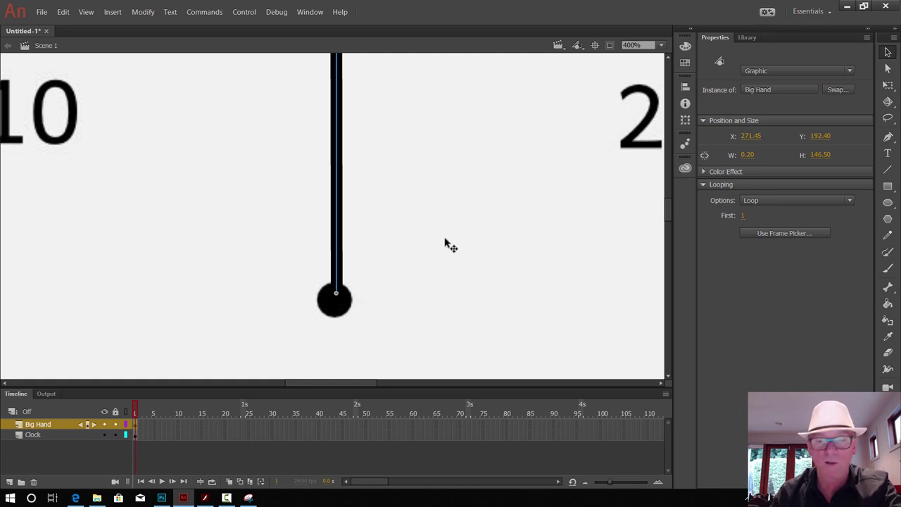
{"action": "key", "text": "Left"}
{"action": "key", "text": "Left"}
{"action": "key", "text": "Left"}
{"action": "key", "text": "Left"}
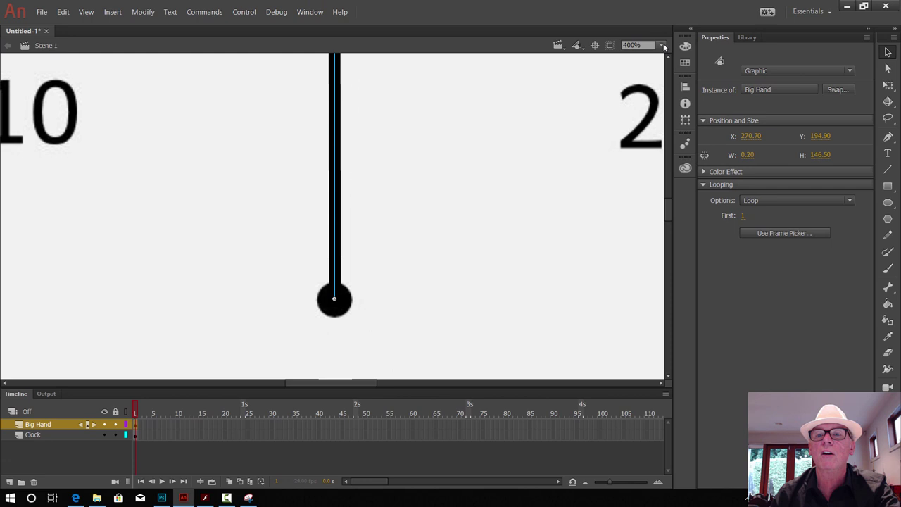
{"action": "left_click", "coordinate": [663, 45]}
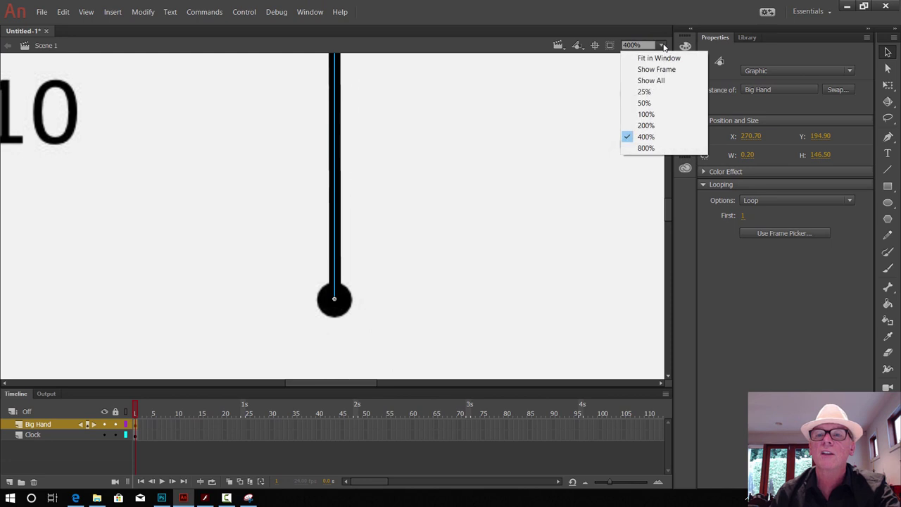
{"action": "left_click", "coordinate": [659, 58]}
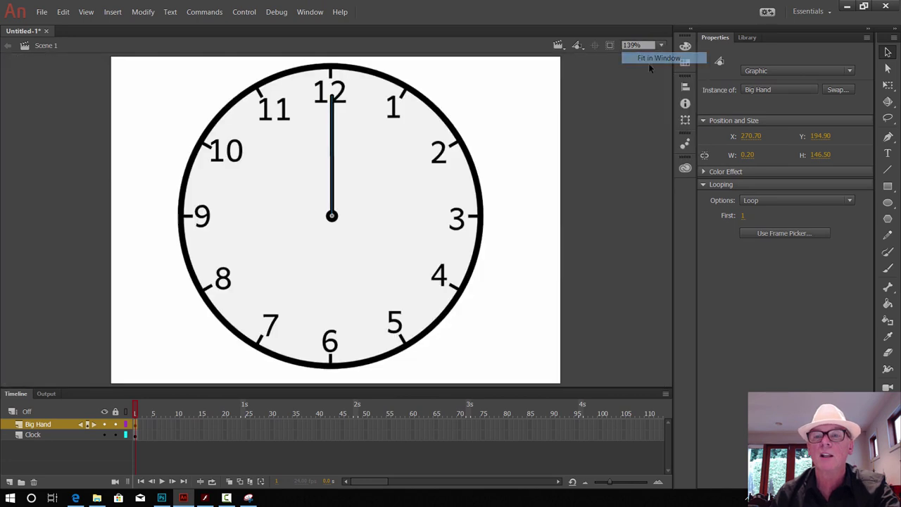
Add a motion tween spanning frames 1–24 to the Big Hand layer.
{"action": "left_click", "coordinate": [538, 216]}
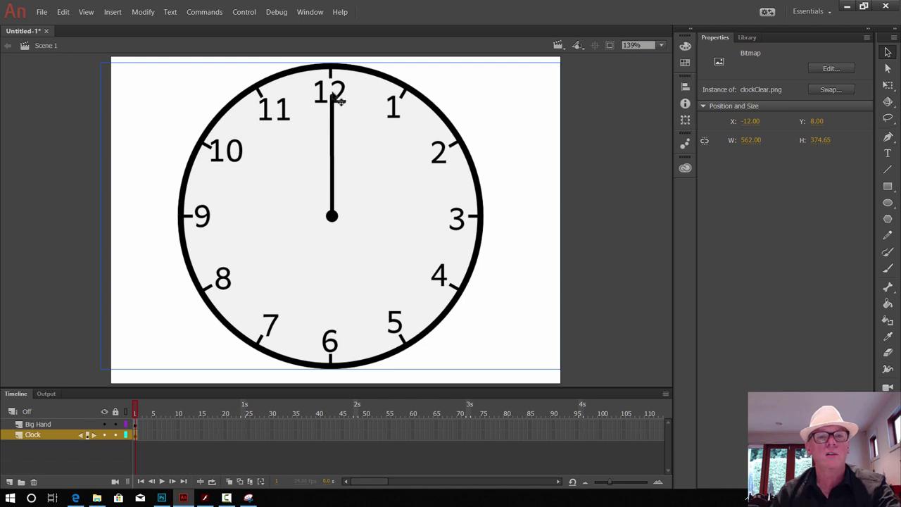
{"action": "left_click", "coordinate": [541, 63]}
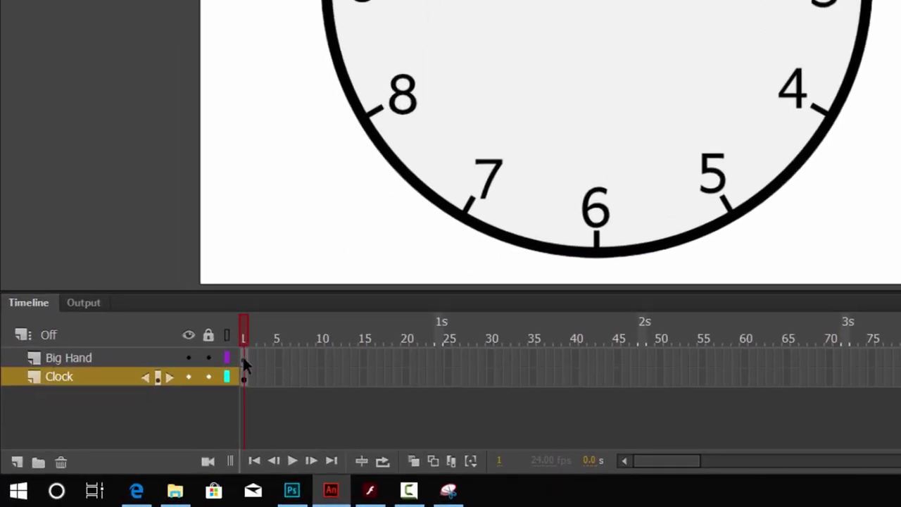
{"action": "left_click", "coordinate": [142, 421]}
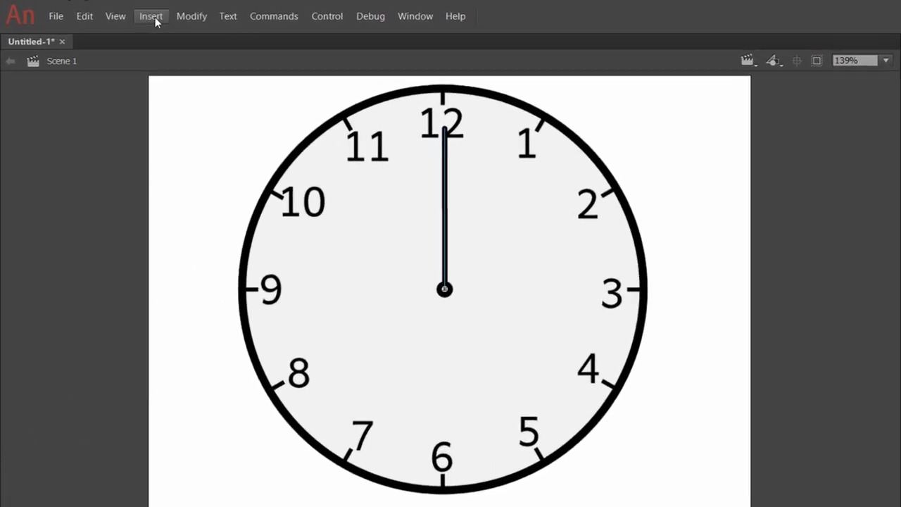
{"action": "left_click", "coordinate": [87, 10]}
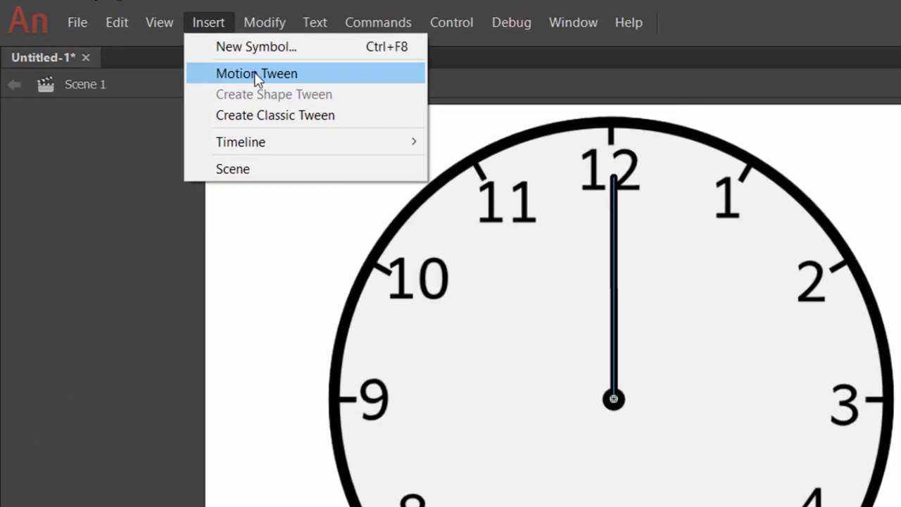
{"action": "left_click", "coordinate": [256, 73]}
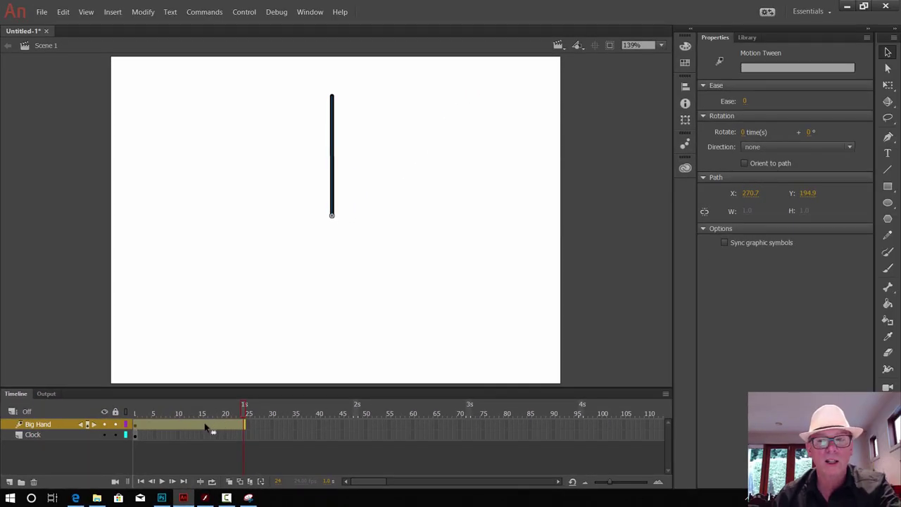
{"action": "left_click", "coordinate": [205, 426]}
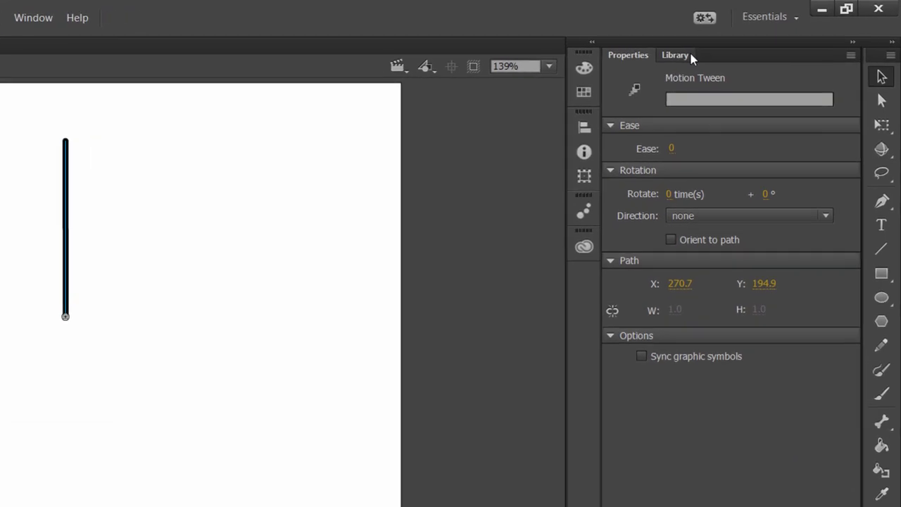
Set the Big Hand tween's rotation to 1 time, clockwise.
{"action": "left_click", "coordinate": [741, 38]}
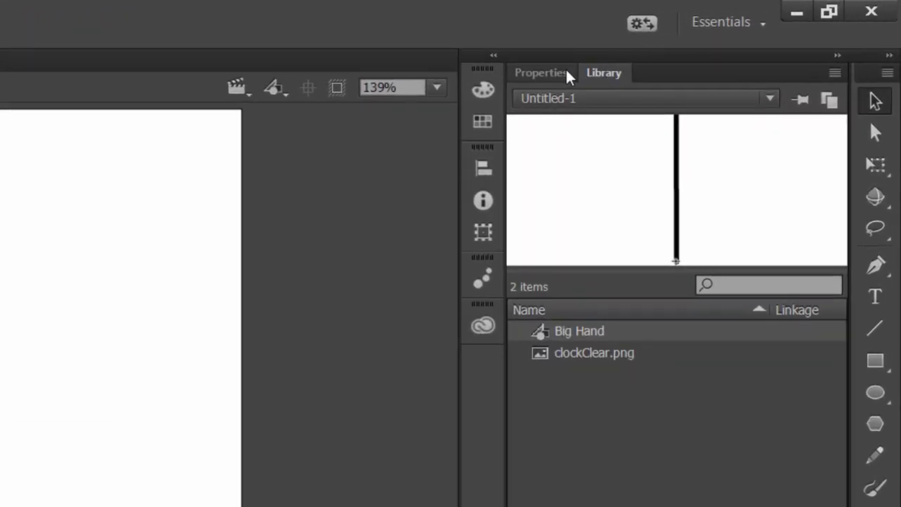
{"action": "left_click", "coordinate": [727, 37]}
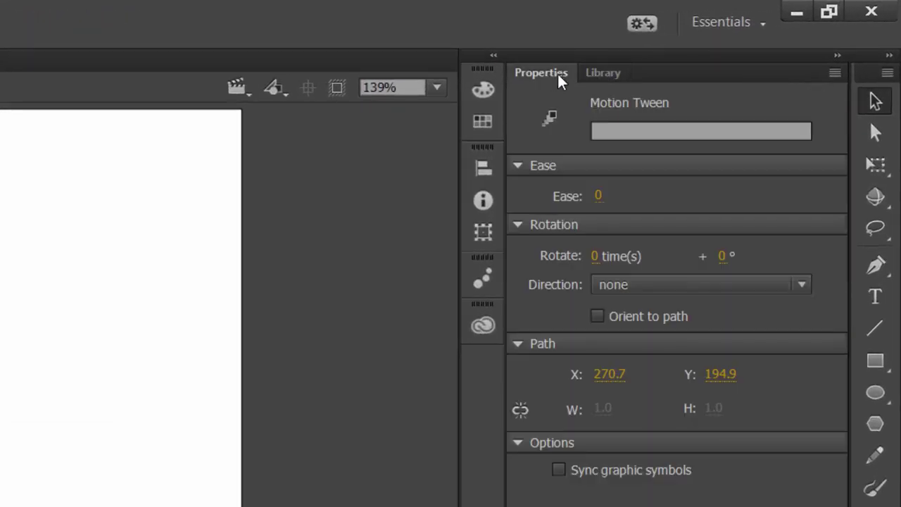
{"action": "left_click", "coordinate": [595, 254]}
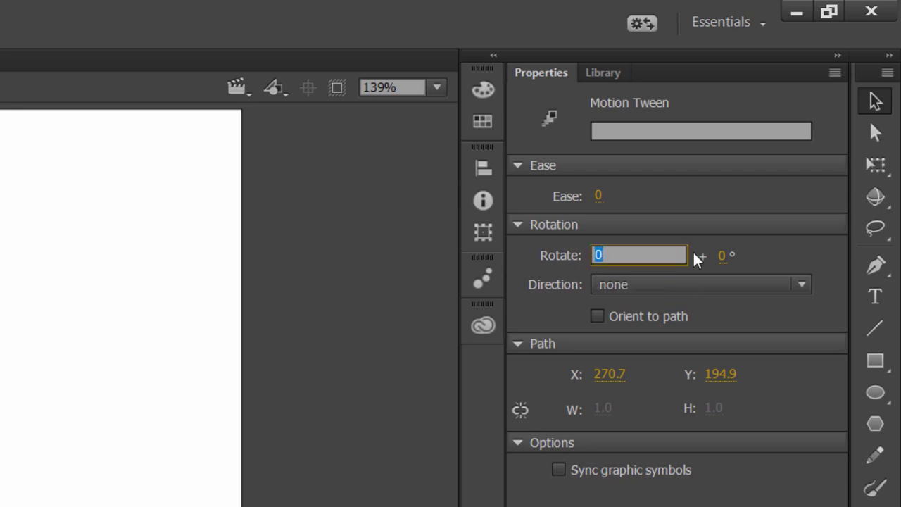
{"action": "key", "text": "BackSpace"}
{"action": "type", "text": "1"}
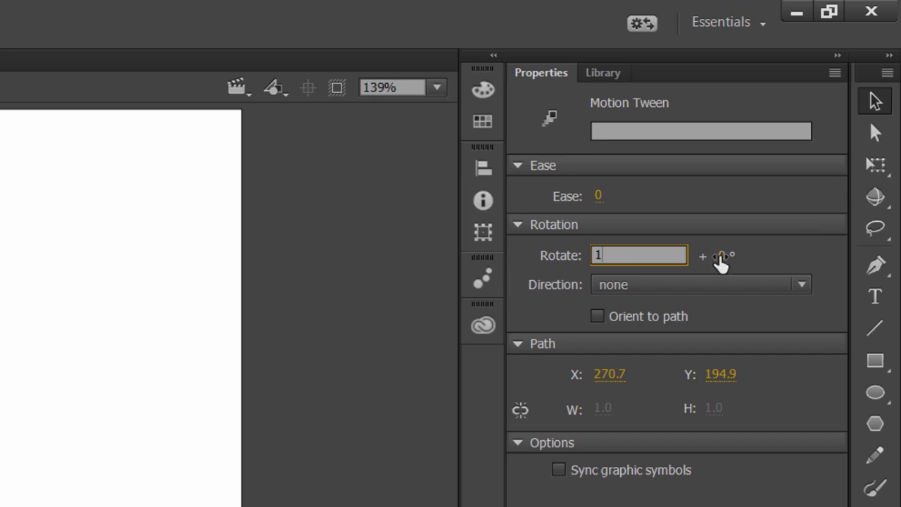
{"action": "left_click", "coordinate": [737, 285]}
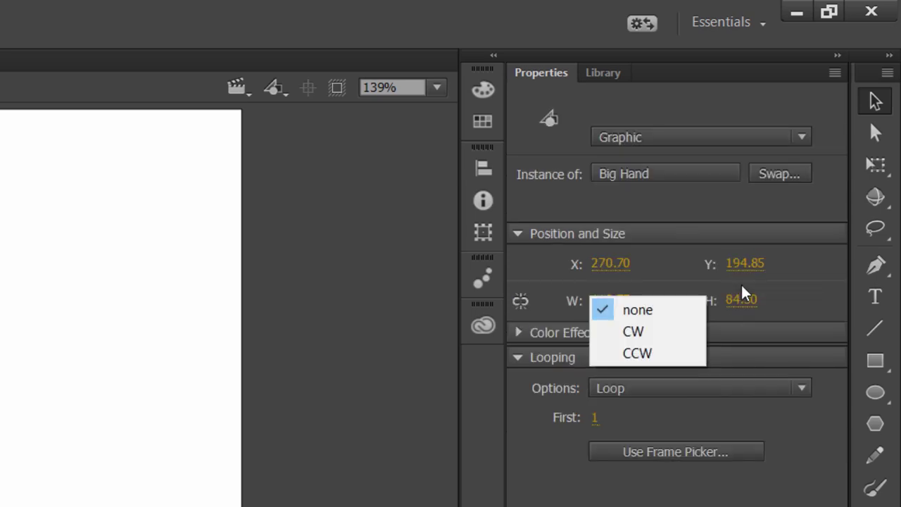
{"action": "left_click", "coordinate": [644, 331]}
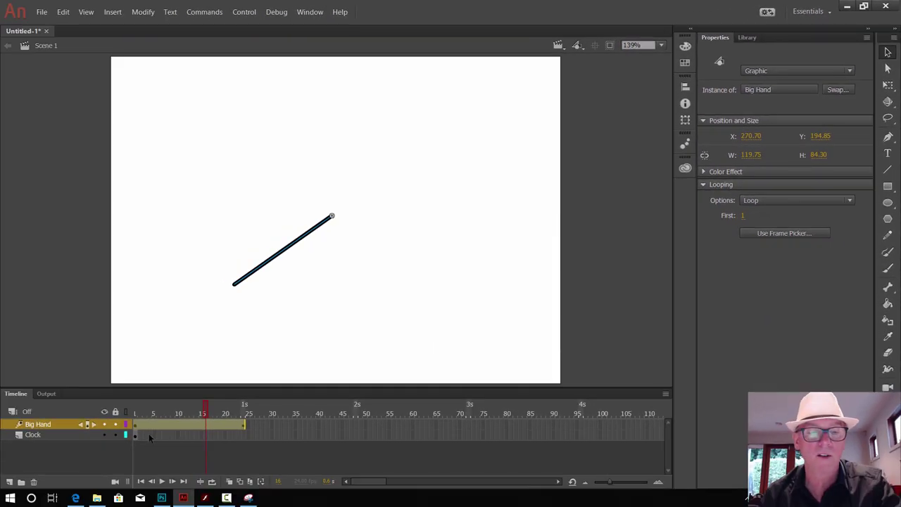
Check the hand's pose at frames 10 and 16, keep CW, and preview the rotation playback.
{"action": "left_click", "coordinate": [178, 425]}
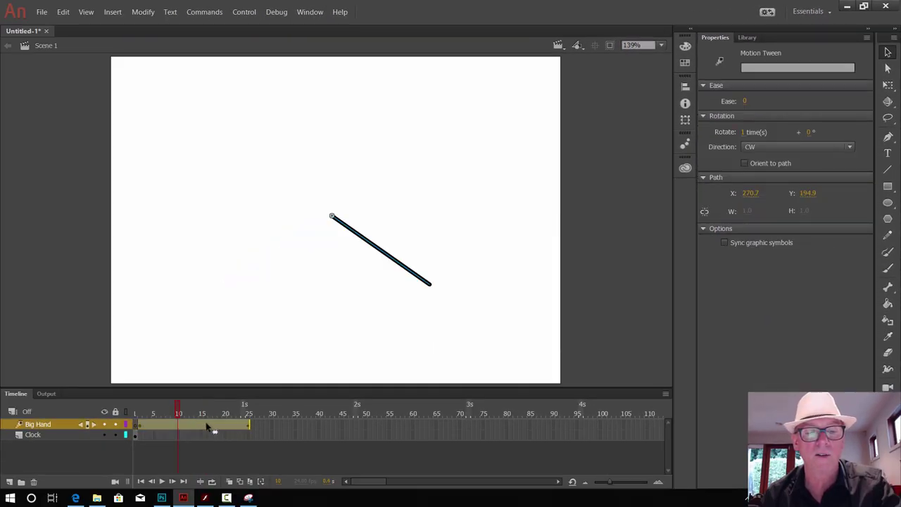
{"action": "left_click", "coordinate": [206, 423]}
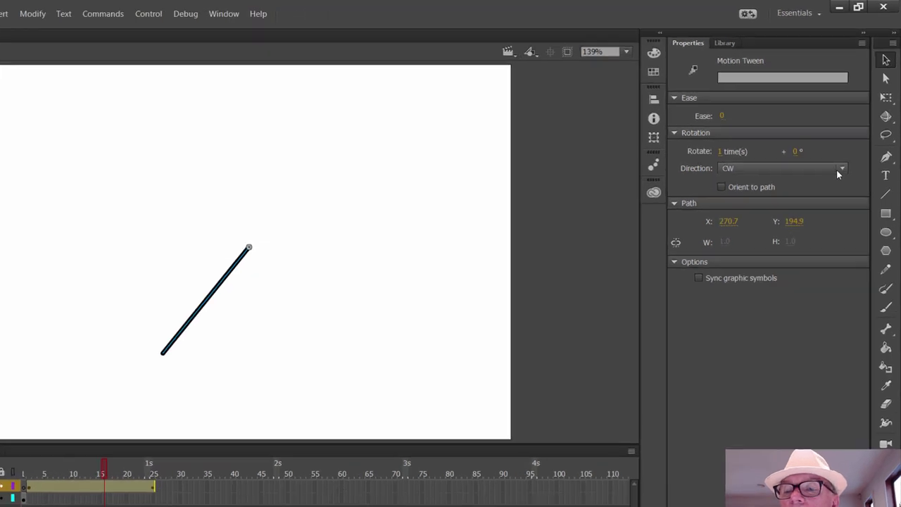
{"action": "left_click", "coordinate": [850, 147]}
{"action": "left_click", "coordinate": [563, 423]}
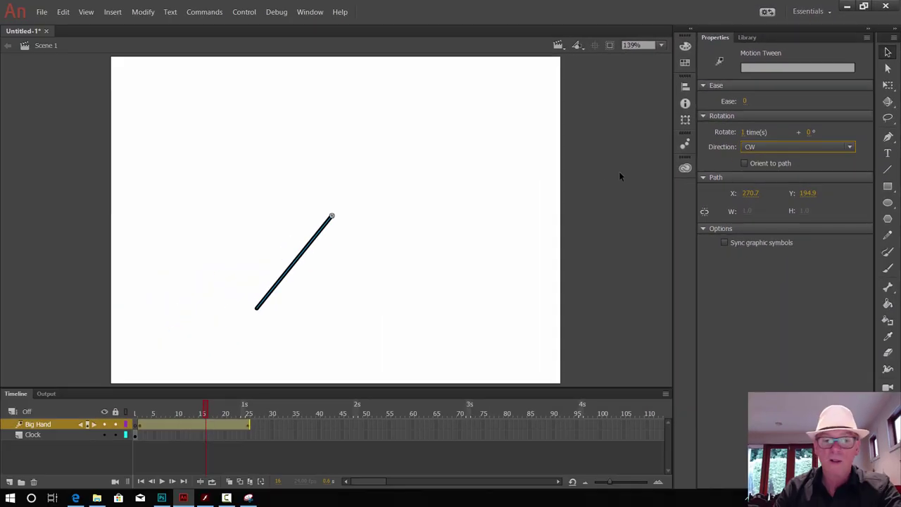
{"action": "left_click", "coordinate": [210, 420]}
{"action": "key", "text": "Return"}
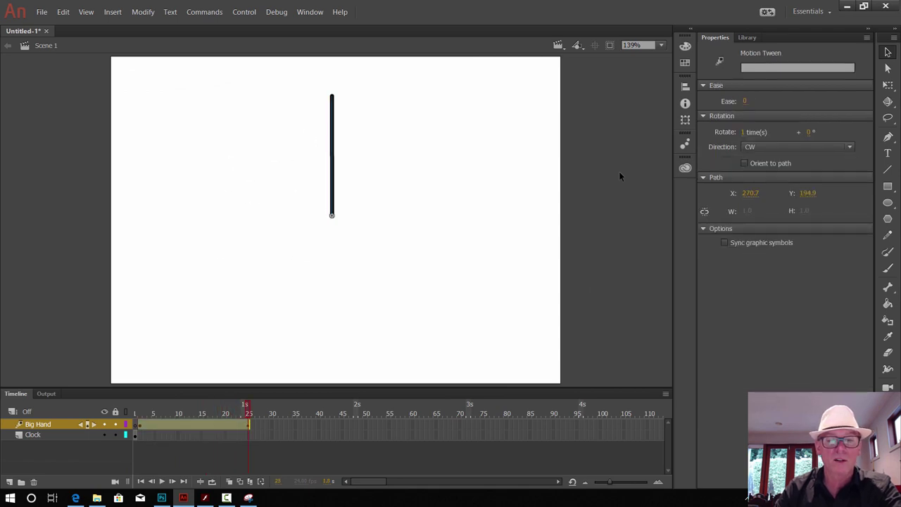
{"action": "key", "text": "Return"}
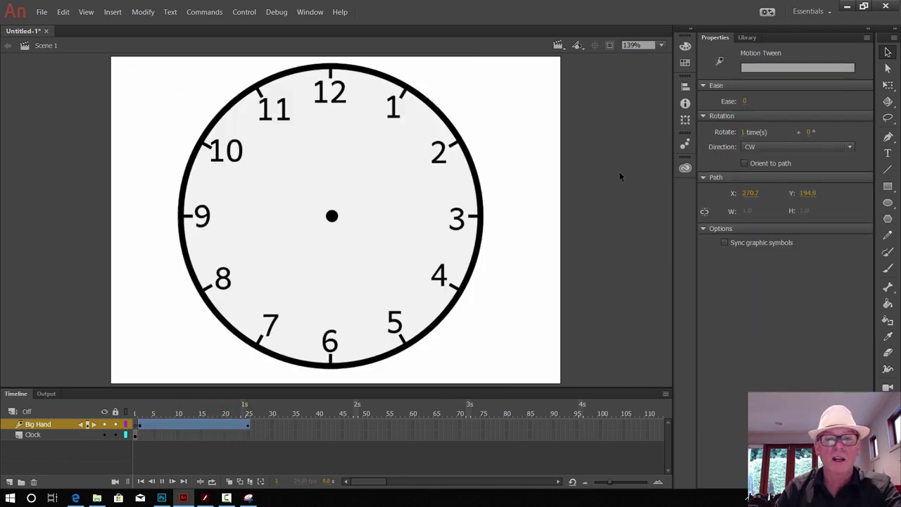
Replay the animation, then extend the Clock layer to frame 25.
{"action": "key", "text": "Return"}
{"action": "key", "text": "Return"}
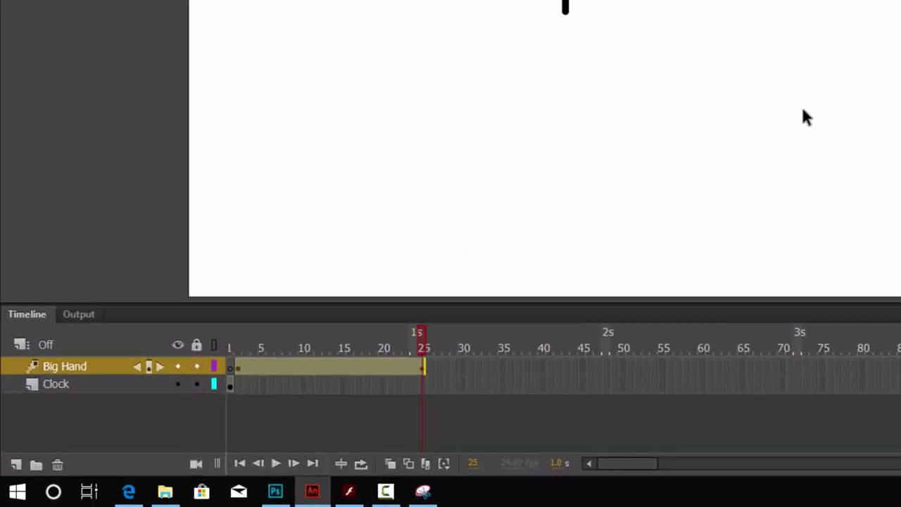
{"action": "left_click", "coordinate": [270, 388]}
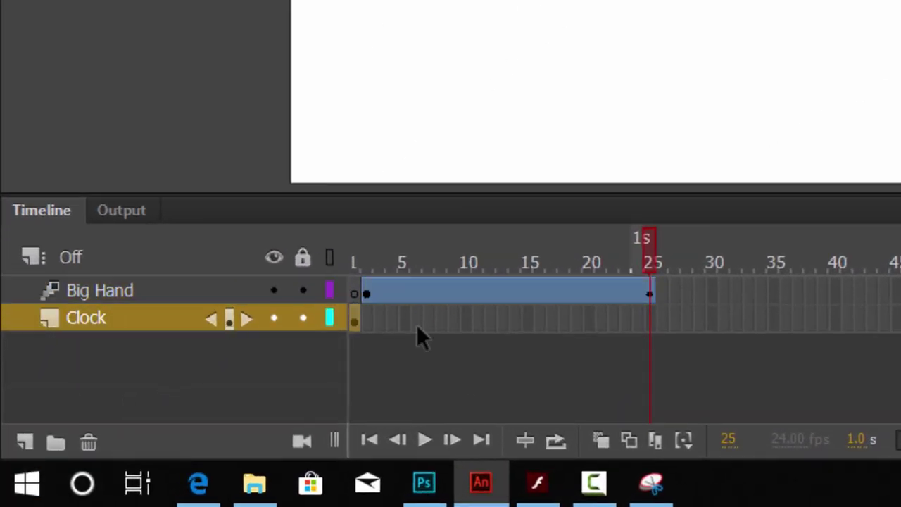
{"action": "left_click", "coordinate": [649, 320]}
{"action": "left_click_drag", "start_coordinate": [649, 319], "coordinate": [649, 318]}
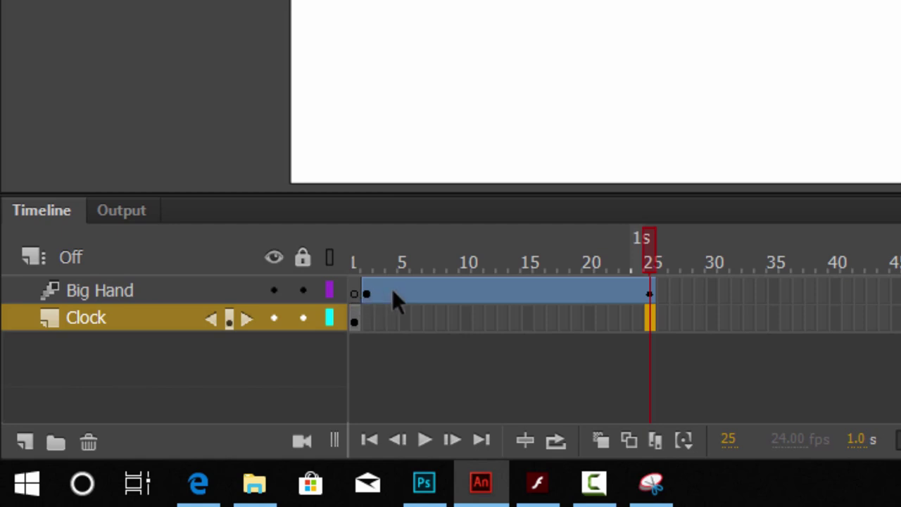
Remove the extra frame from the Big Hand layer and scrub the tween to frame 24.
{"action": "left_click", "coordinate": [352, 295]}
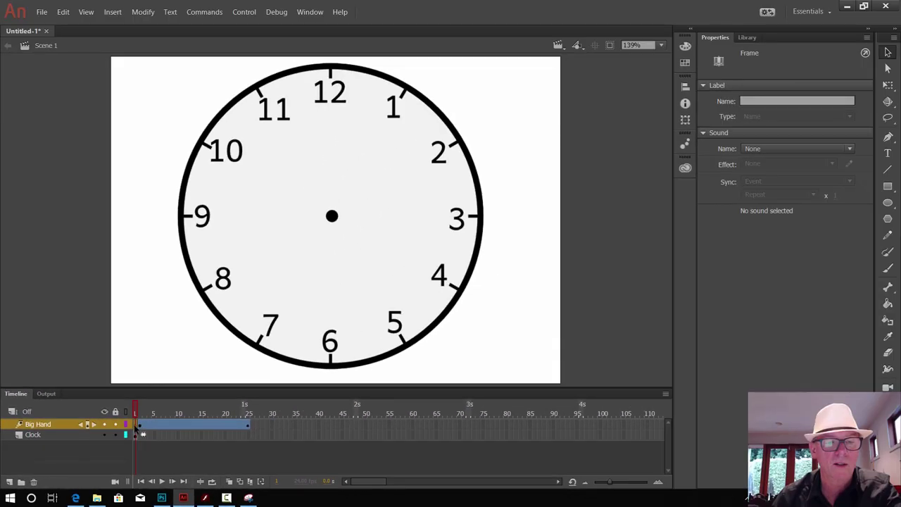
{"action": "right_click", "coordinate": [136, 426]}
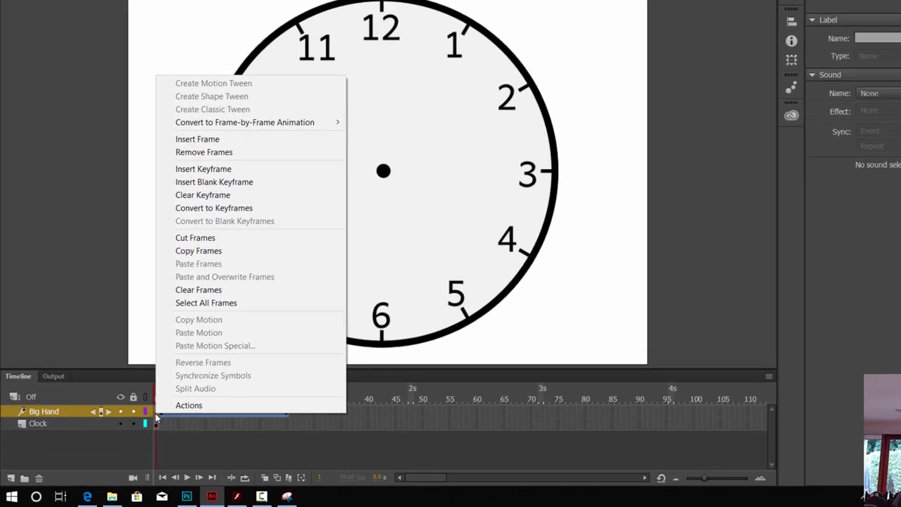
{"action": "left_click", "coordinate": [217, 152]}
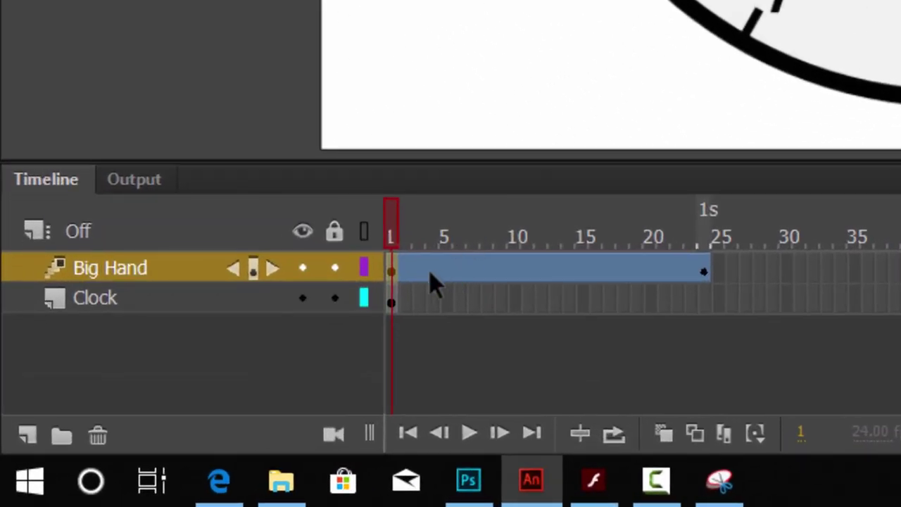
{"action": "left_click_drag", "start_coordinate": [385, 216], "coordinate": [700, 214]}
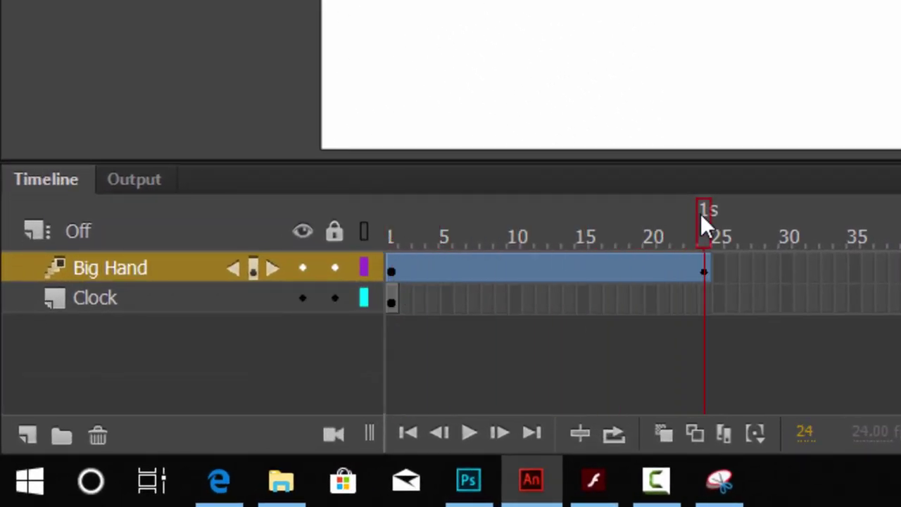
Extend the Clock layer to frame 24 with F5 and scrub back to frame 1.
{"action": "left_click", "coordinate": [707, 297]}
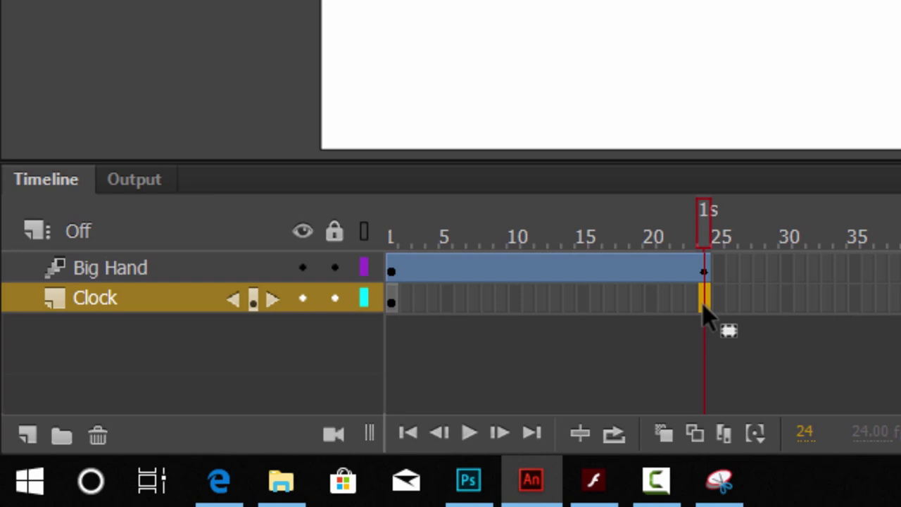
{"action": "key", "text": "F5"}
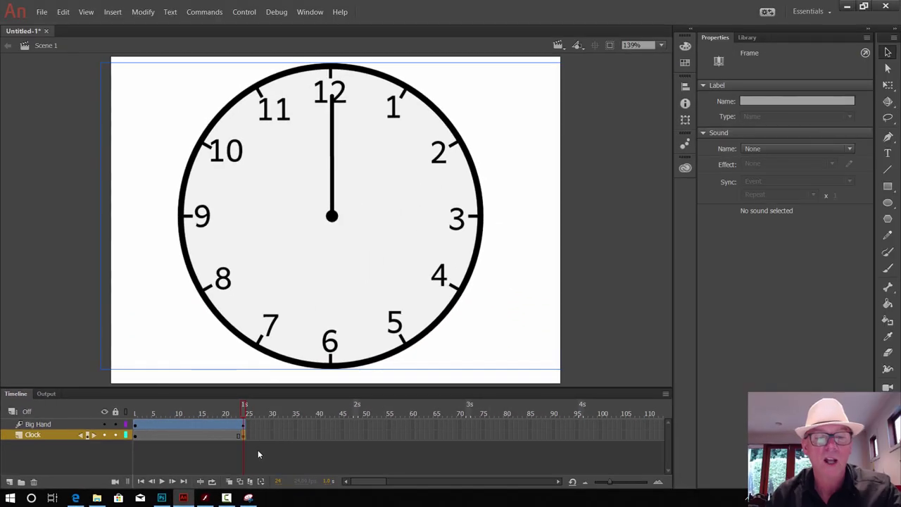
{"action": "left_click", "coordinate": [258, 454]}
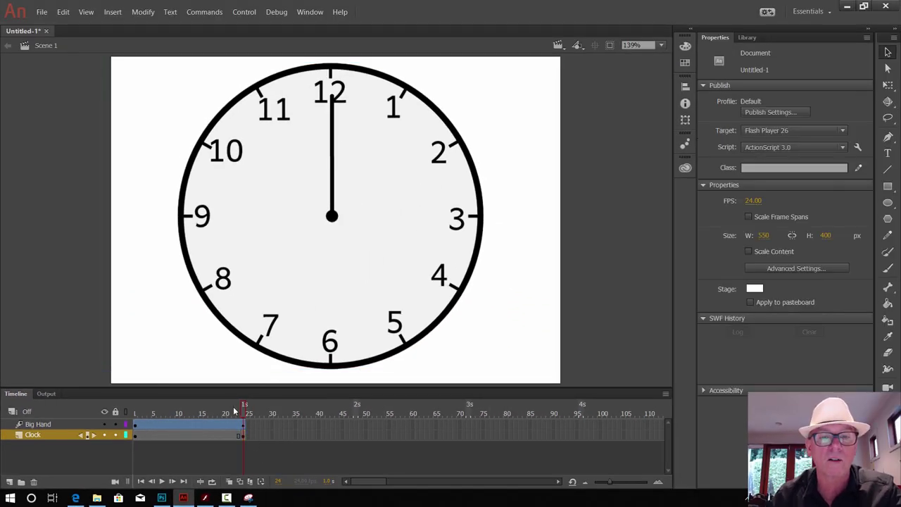
{"action": "left_click_drag", "start_coordinate": [244, 405], "coordinate": [105, 412]}
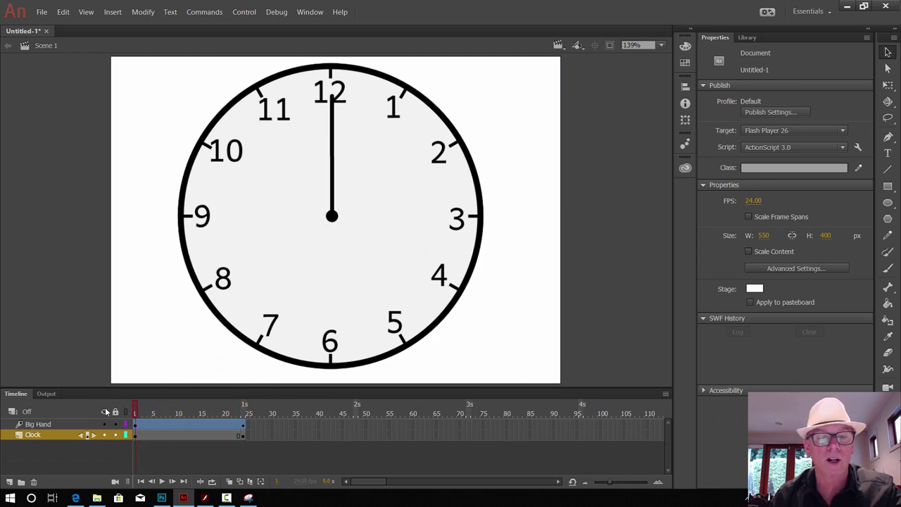
Add a new layer named SmallHand above the Clock layer, below Big Hand.
{"action": "left_click", "coordinate": [10, 482]}
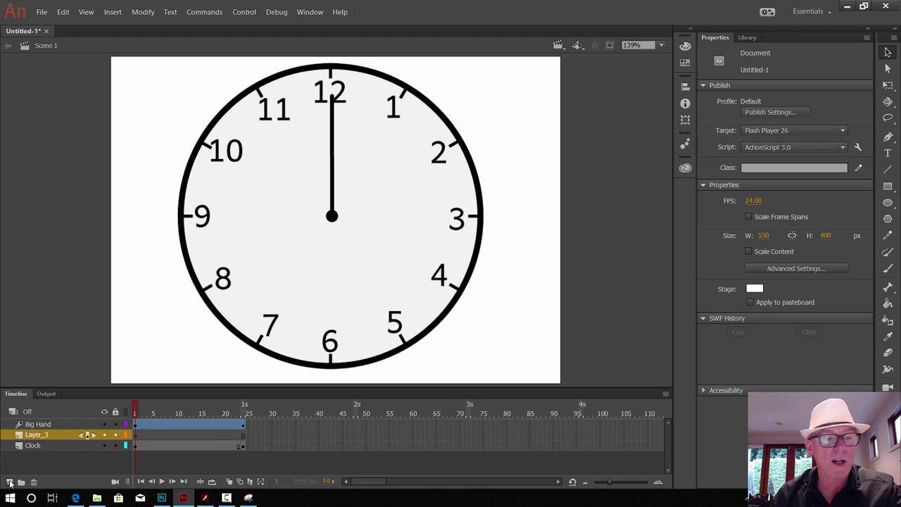
{"action": "left_click", "coordinate": [47, 435]}
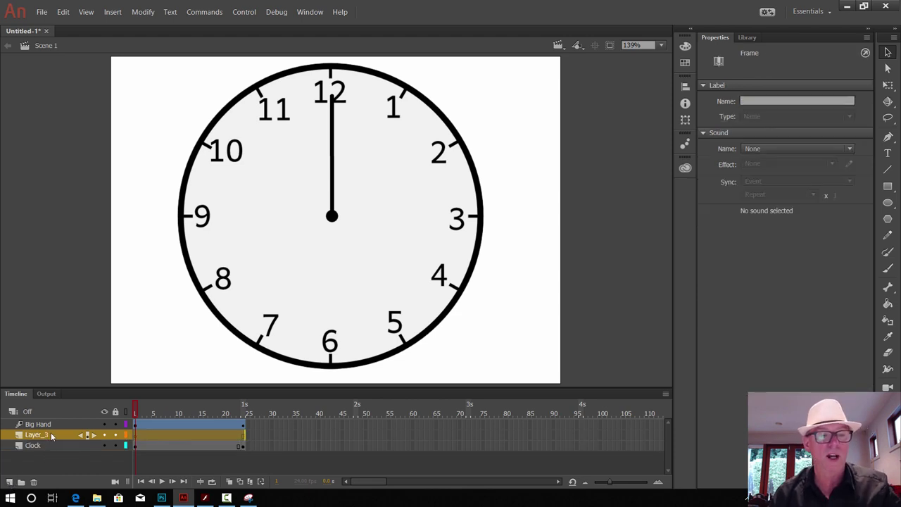
{"action": "double_click", "coordinate": [50, 435]}
{"action": "key", "text": "BackSpace"}
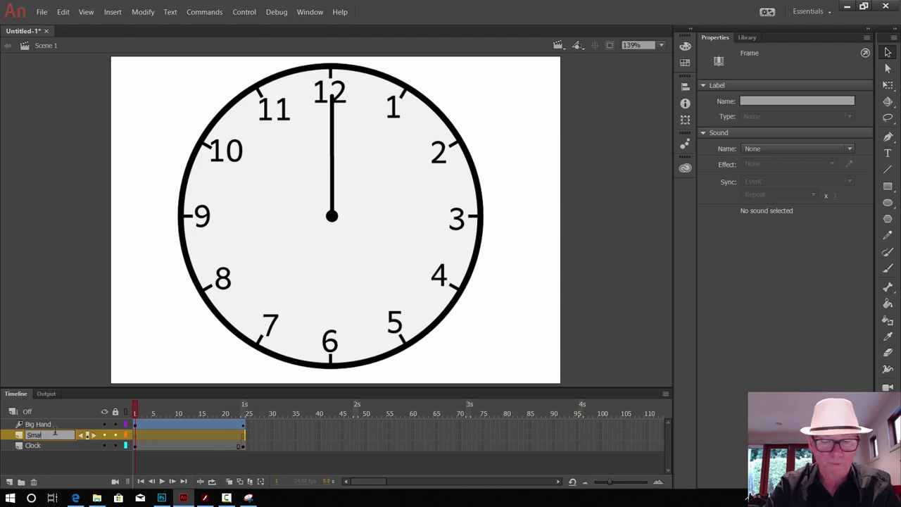
{"action": "type", "text": "SmallHand"}
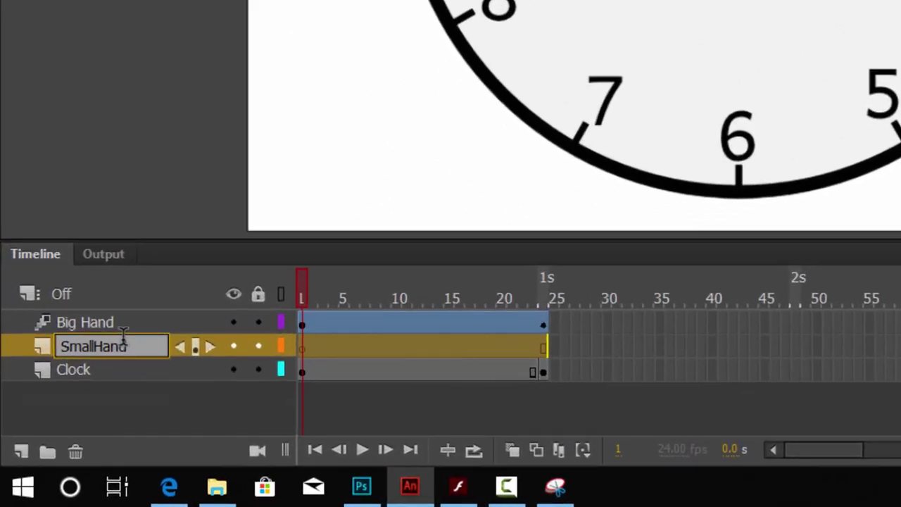
{"action": "key", "text": "Return"}
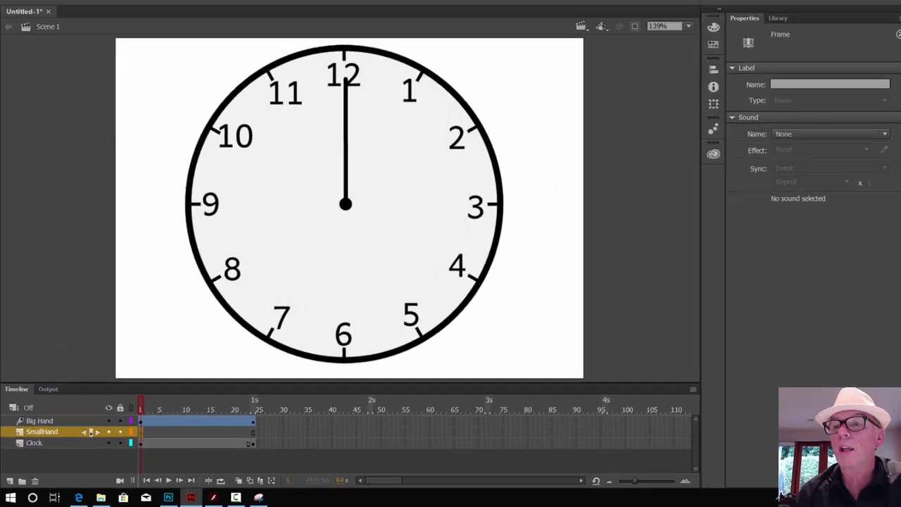
{"action": "left_click", "coordinate": [888, 169]}
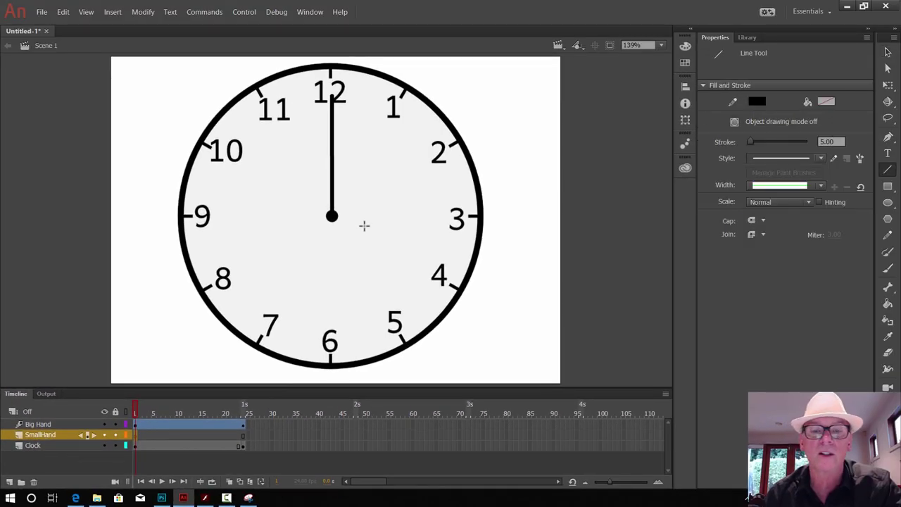
Draw a horizontal small-hand line from the clock centre to 3, then move it off the face.
{"action": "left_click_drag", "start_coordinate": [332, 215], "coordinate": [421, 216]}
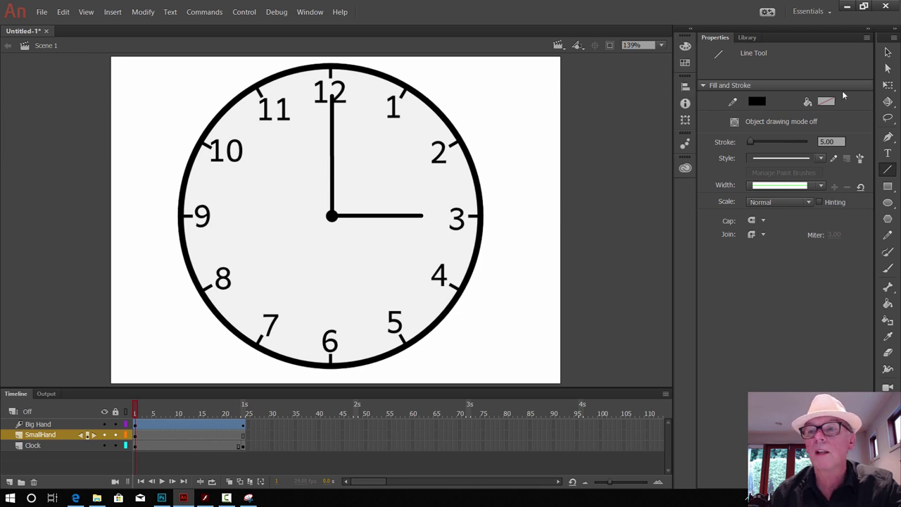
{"action": "left_click", "coordinate": [887, 52]}
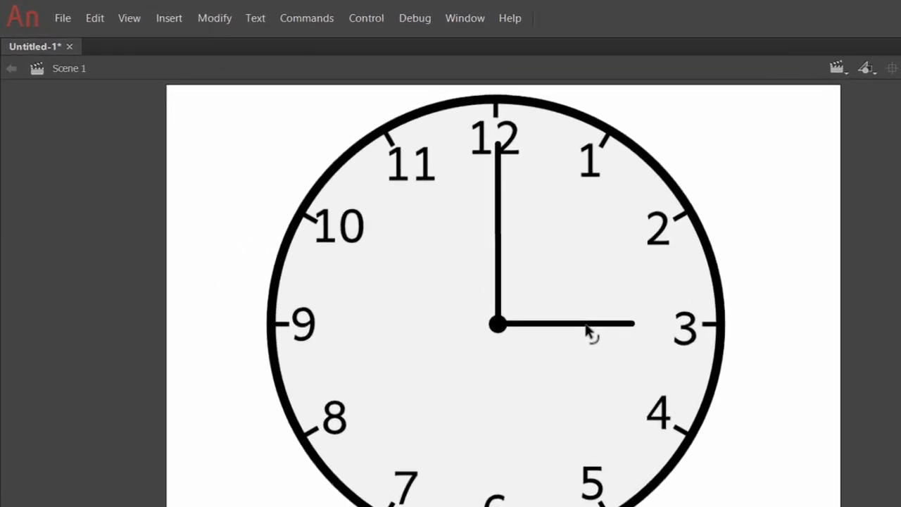
{"action": "left_click_drag", "start_coordinate": [586, 331], "coordinate": [589, 307]}
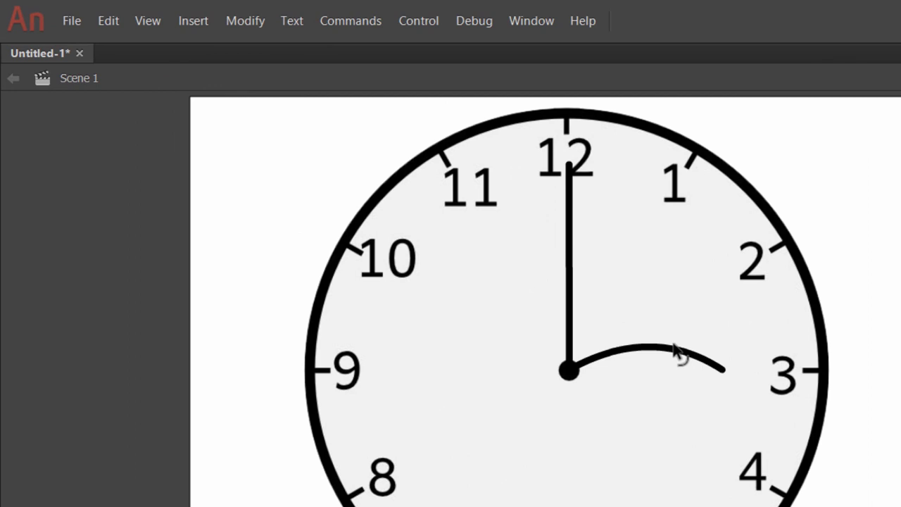
{"action": "key", "text": "ctrl+z"}
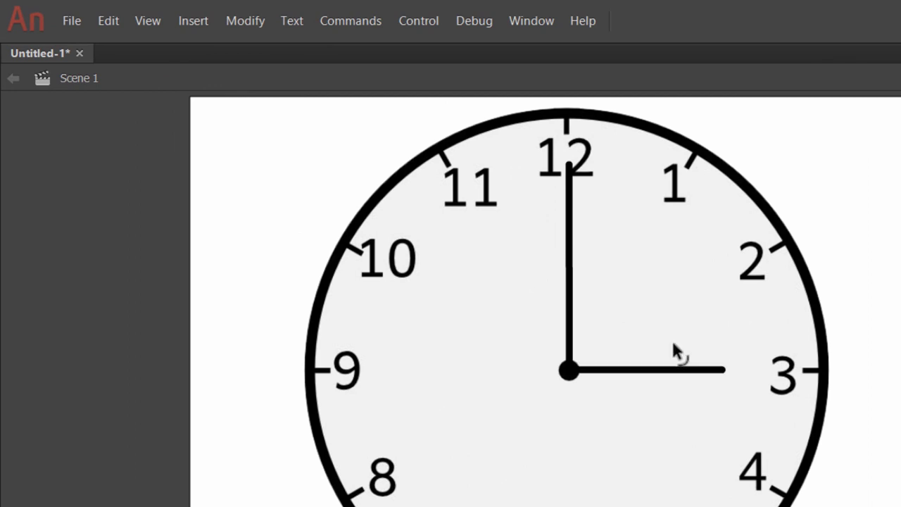
{"action": "left_click", "coordinate": [681, 372]}
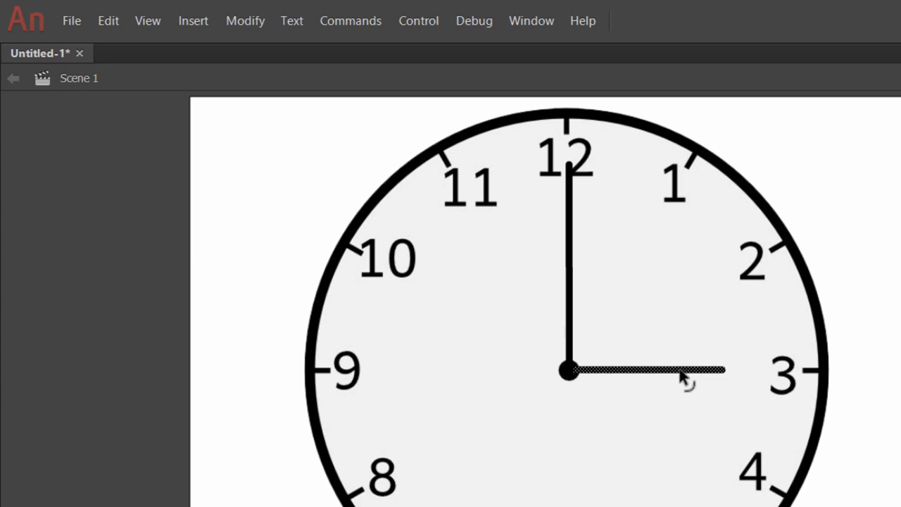
{"action": "left_click_drag", "start_coordinate": [682, 372], "coordinate": [894, 376]}
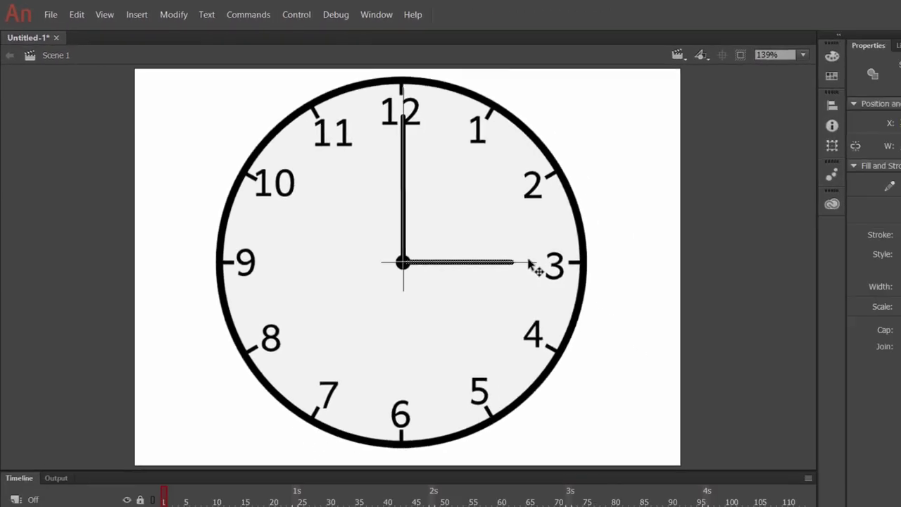
{"action": "left_click_drag", "start_coordinate": [525, 221], "coordinate": [561, 225]}
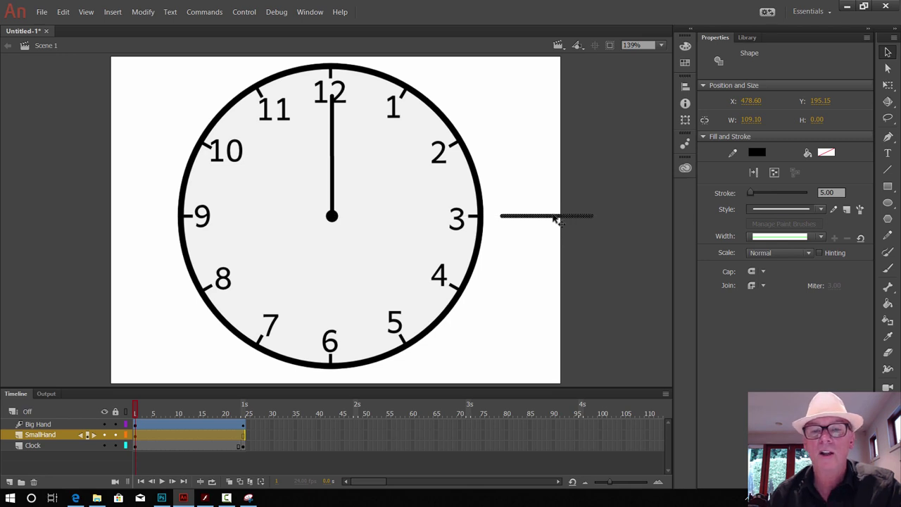
Convert the small-hand line into a Graphic symbol named smallhand.
{"action": "right_click", "coordinate": [554, 221]}
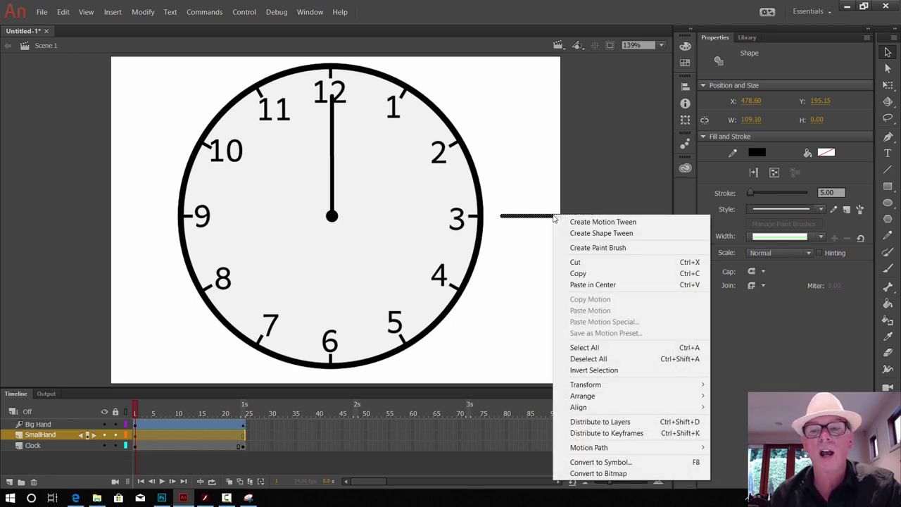
{"action": "left_click", "coordinate": [610, 461]}
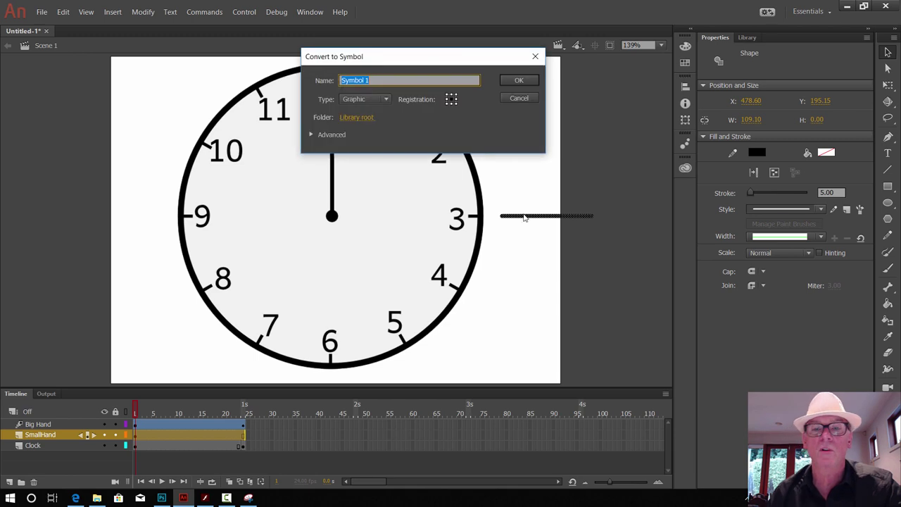
{"action": "left_click", "coordinate": [373, 79]}
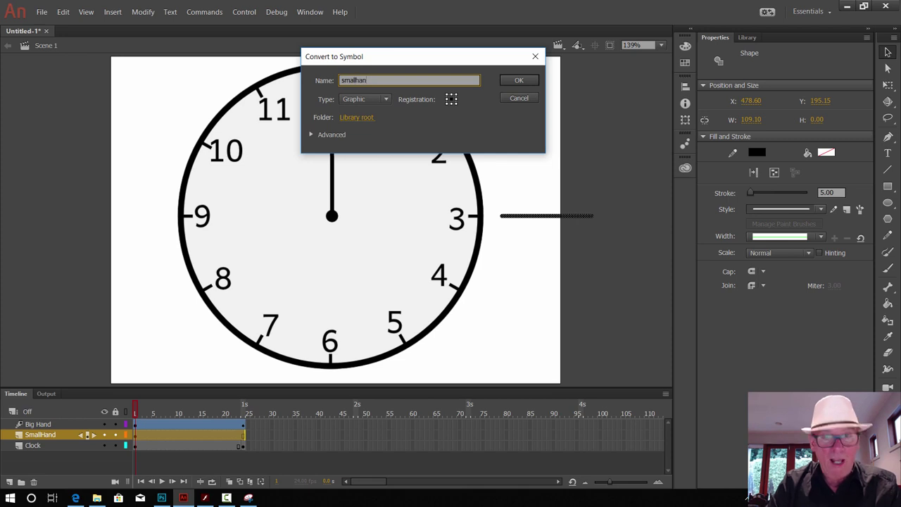
{"action": "left_click", "coordinate": [519, 81]}
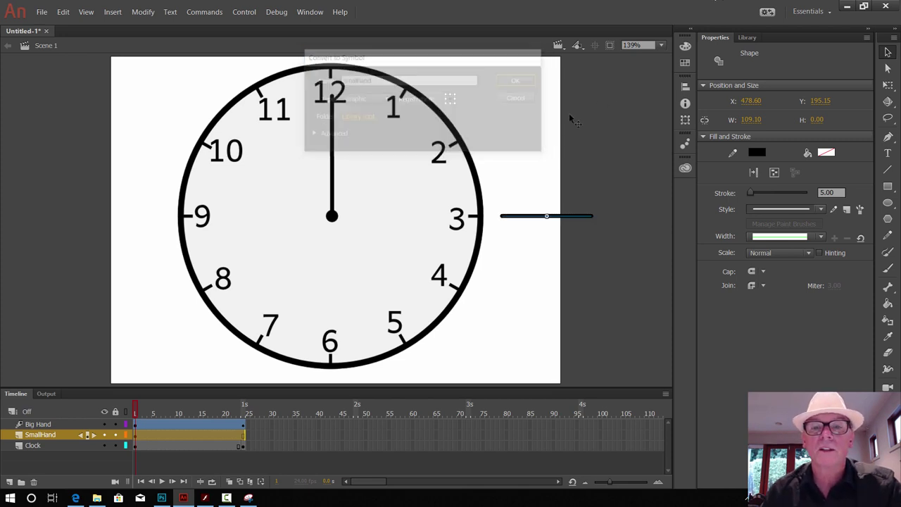
Inside the smallhand symbol at 400% zoom, nudge the line to X 0.40, Y -0.25 onto the registration point.
{"action": "double_click", "coordinate": [556, 217]}
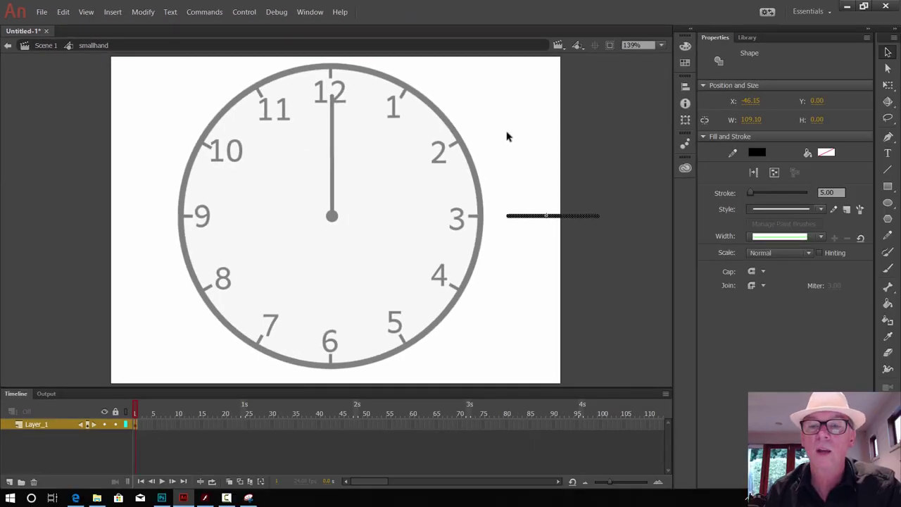
{"action": "key", "text": "shift+Right"}
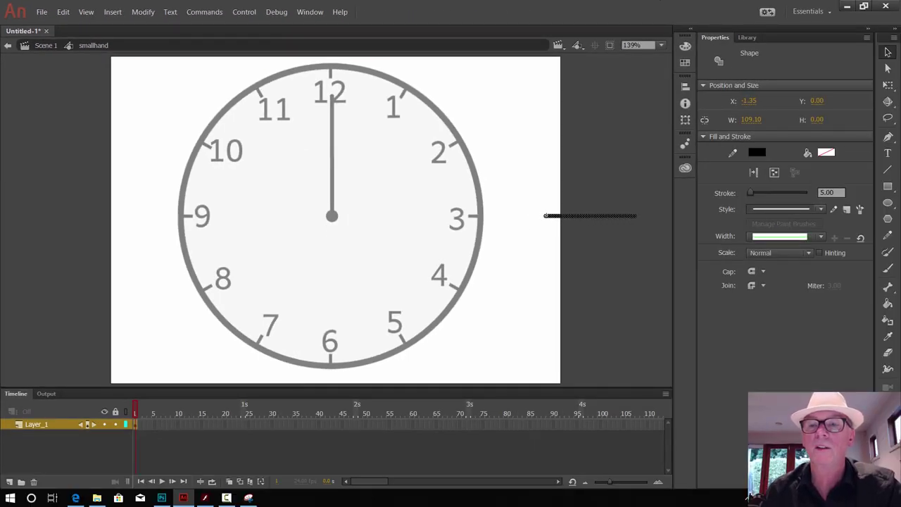
{"action": "left_click", "coordinate": [661, 45]}
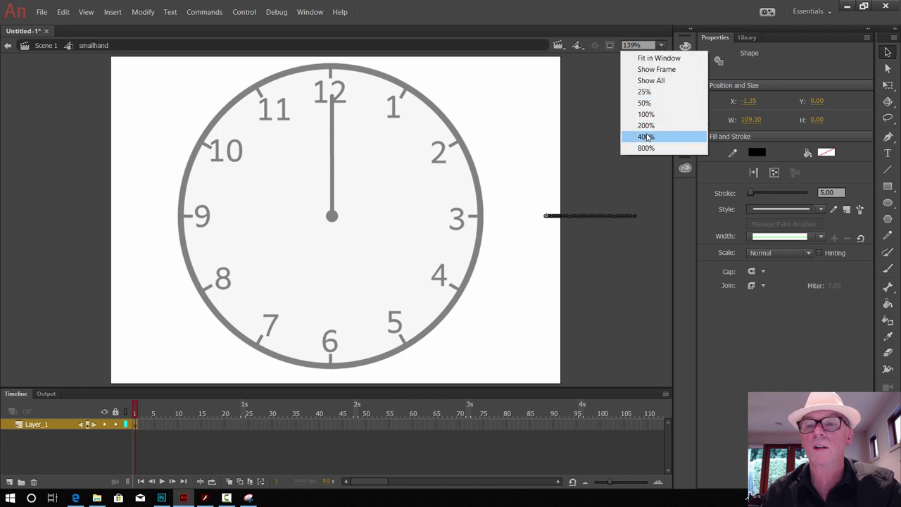
{"action": "left_click", "coordinate": [646, 138]}
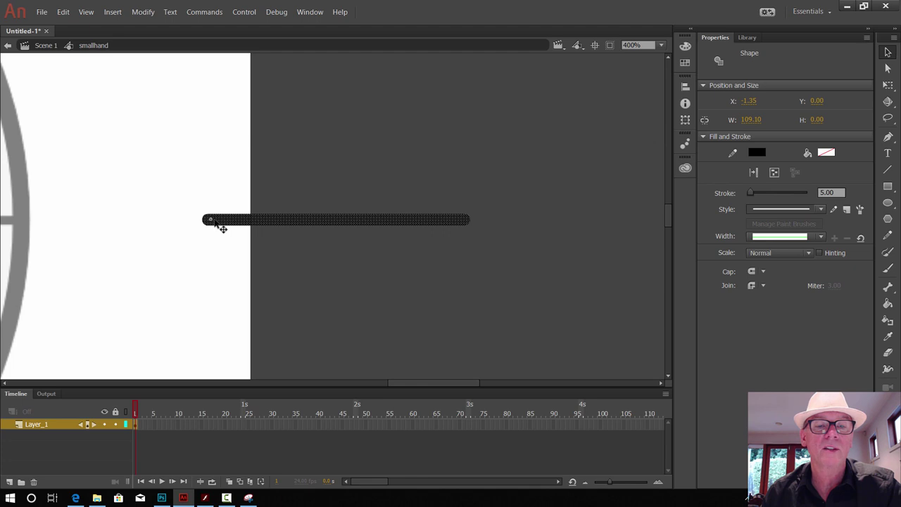
{"action": "key", "text": "Right"}
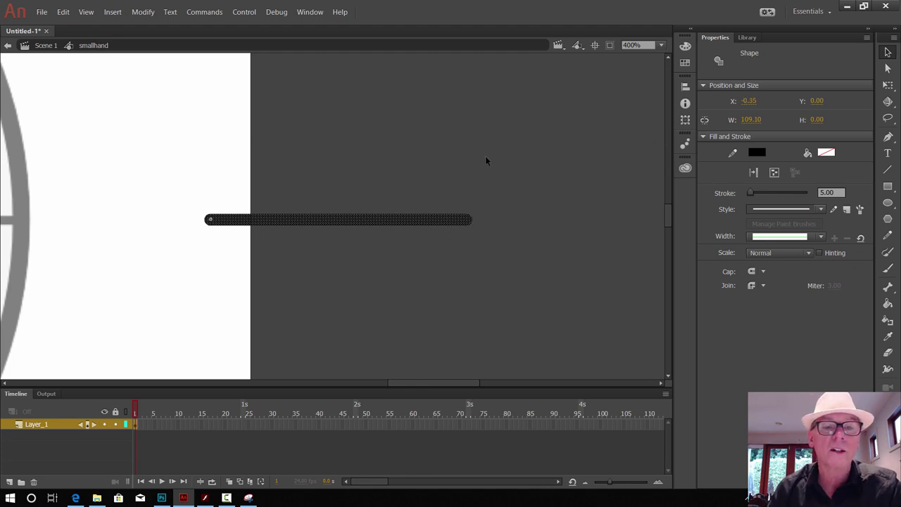
{"action": "key", "text": "Up"}
{"action": "key", "text": "Right"}
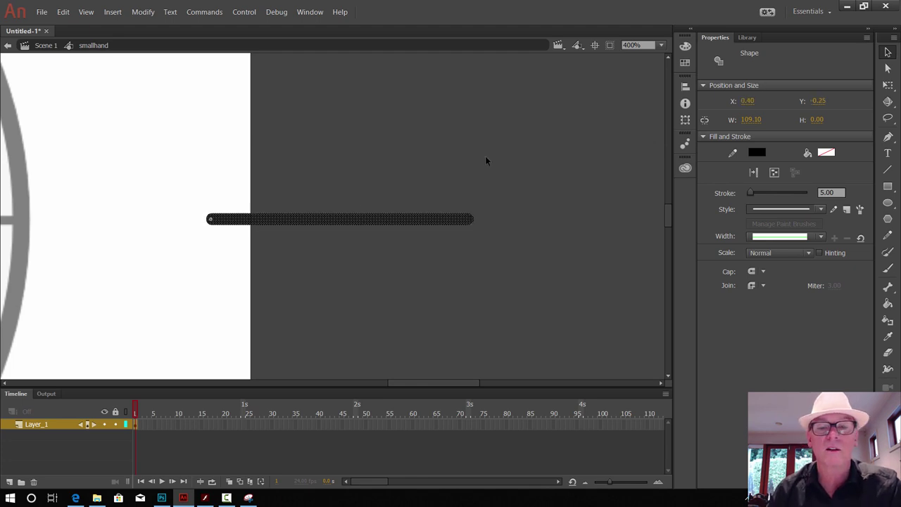
{"action": "left_click", "coordinate": [661, 45]}
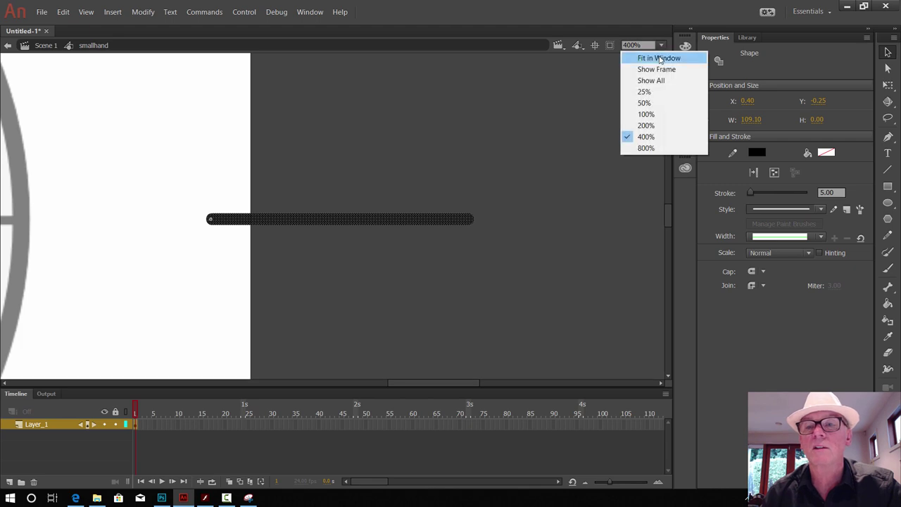
{"action": "left_click", "coordinate": [660, 59]}
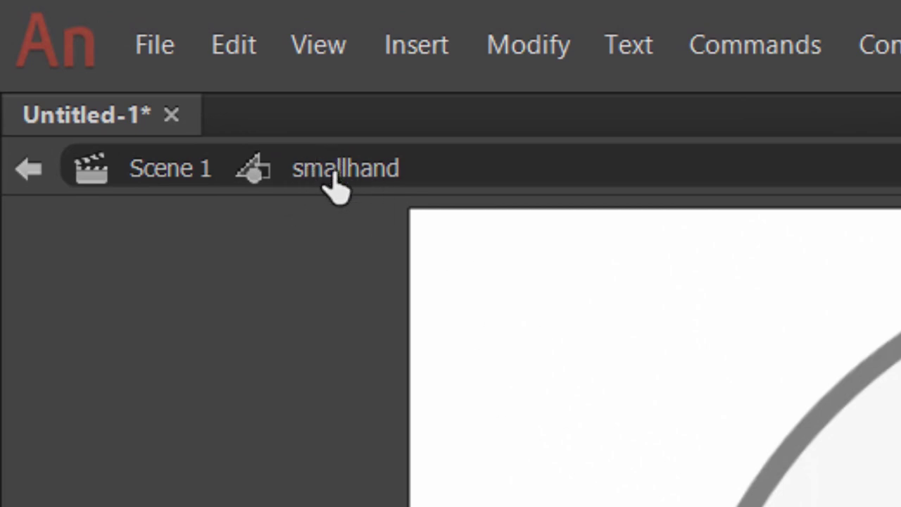
In Scene 1, position the smallhand instance from the centre dot to 3 at X 270.50, Y 195.40.
{"action": "left_click", "coordinate": [147, 185]}
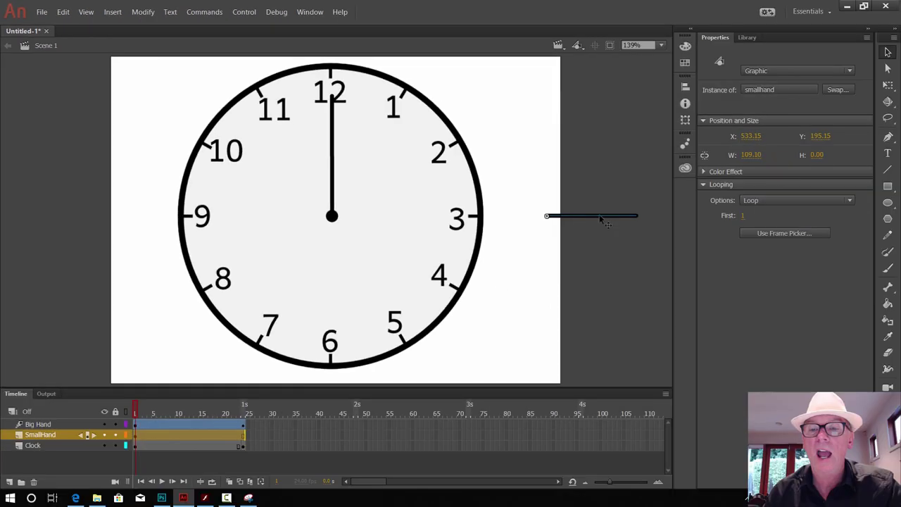
{"action": "left_click_drag", "start_coordinate": [602, 220], "coordinate": [387, 221]}
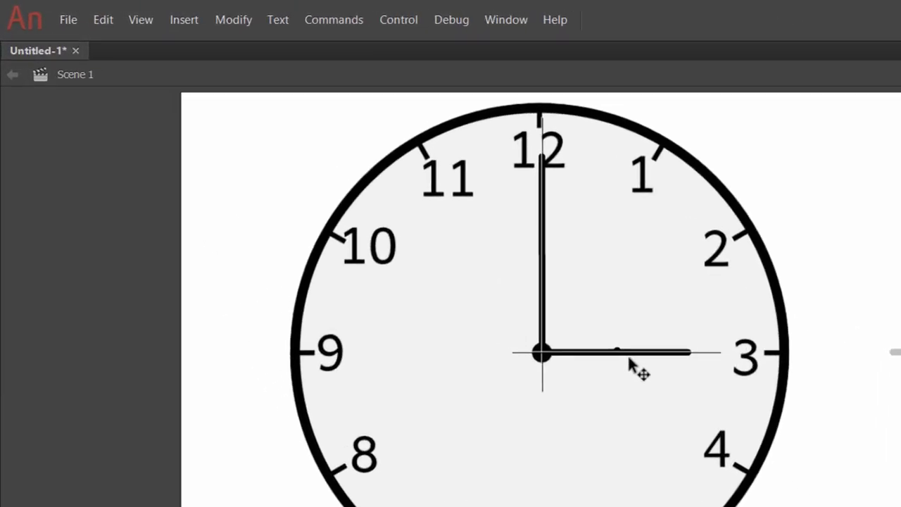
{"action": "left_click_drag", "start_coordinate": [642, 368], "coordinate": [646, 366]}
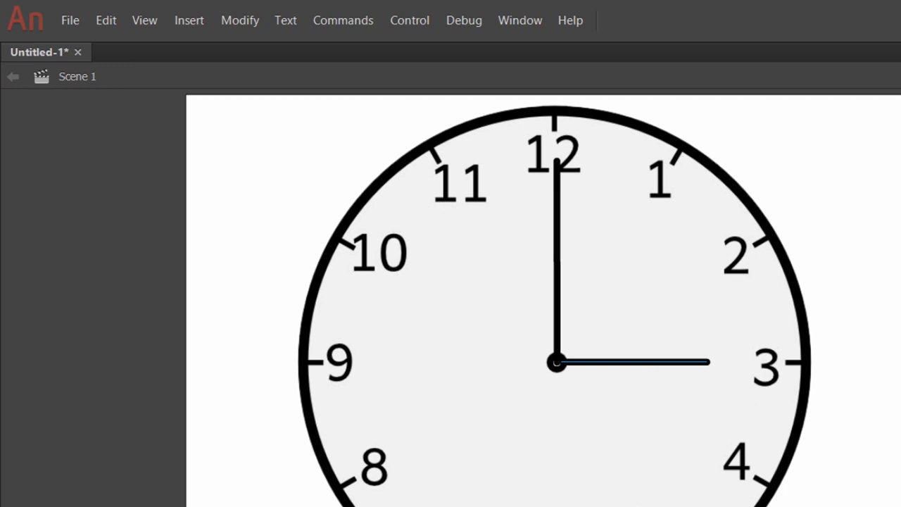
{"action": "scroll", "coordinate": [668, 361], "scroll_direction": "up", "scroll_amount": 3}
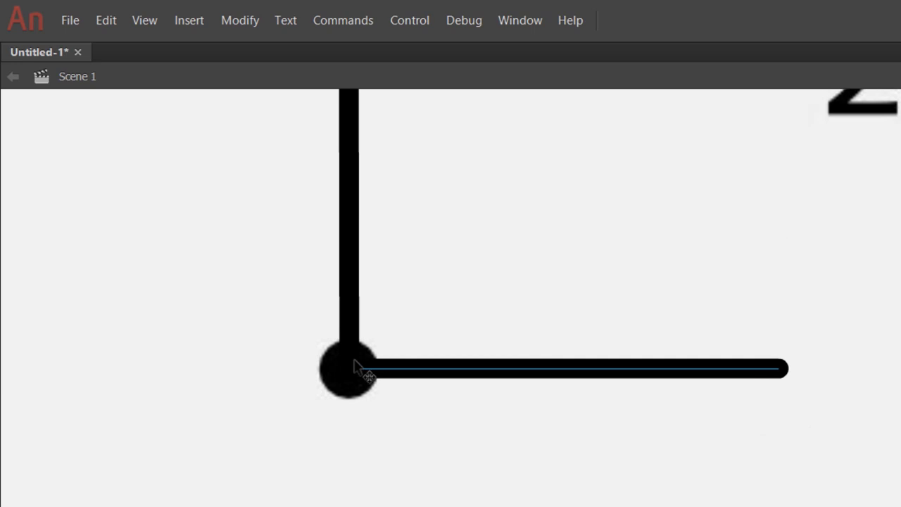
{"action": "left_click", "coordinate": [661, 45]}
{"action": "left_click", "coordinate": [647, 56]}
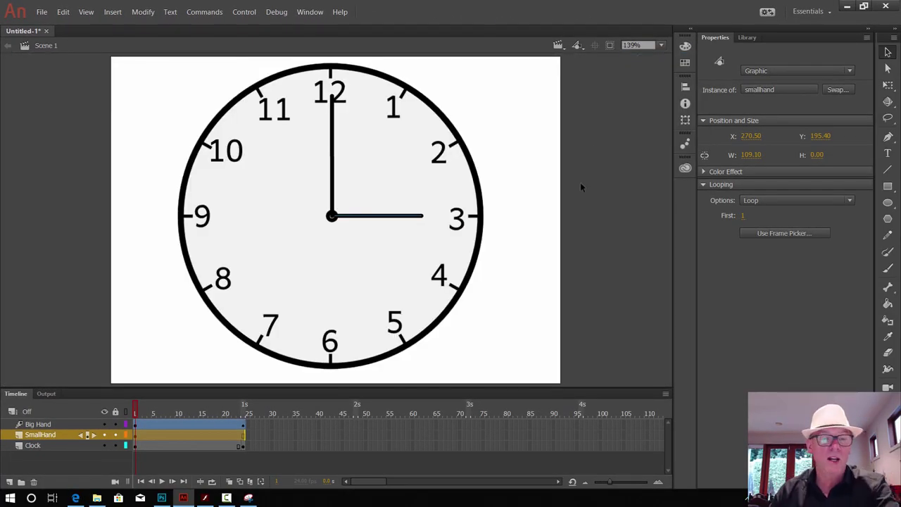
Add a motion tween to the SmallHand layer's frame span.
{"action": "left_click", "coordinate": [210, 435]}
{"action": "left_click", "coordinate": [173, 436]}
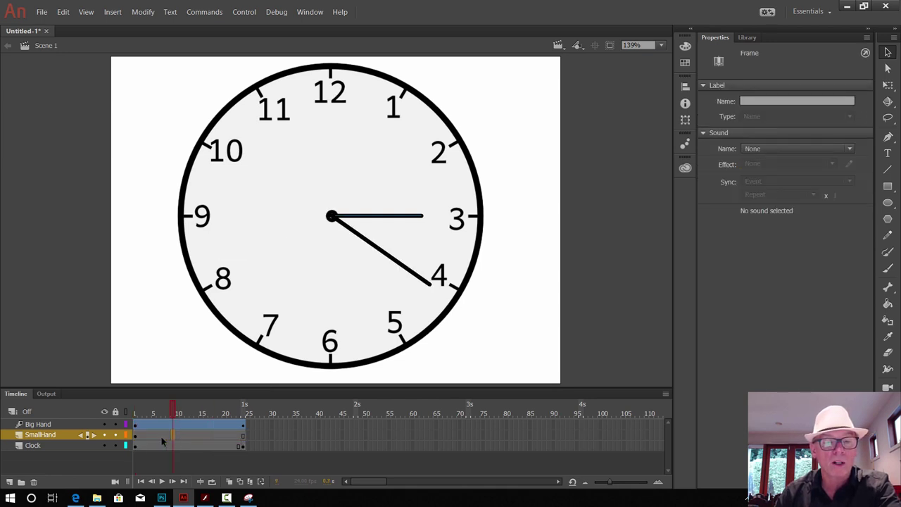
{"action": "left_click", "coordinate": [134, 435]}
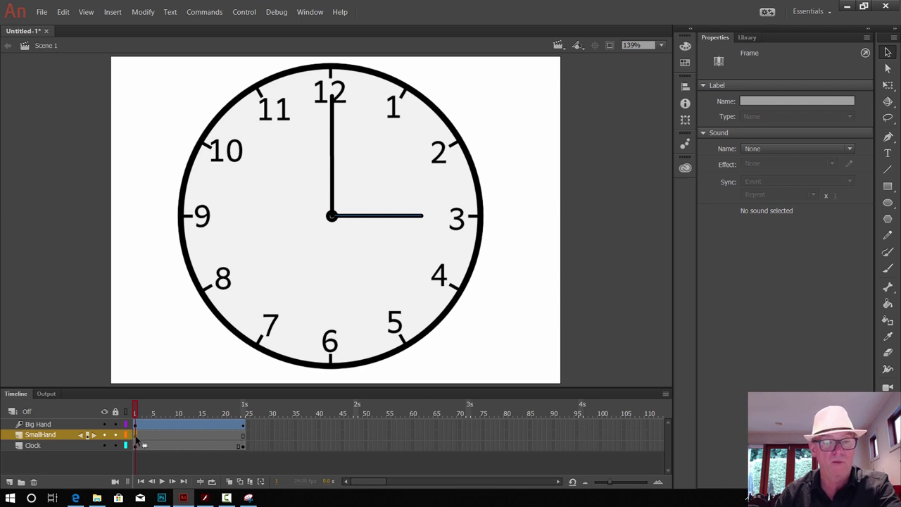
{"action": "left_click", "coordinate": [113, 12]}
{"action": "left_click", "coordinate": [138, 39]}
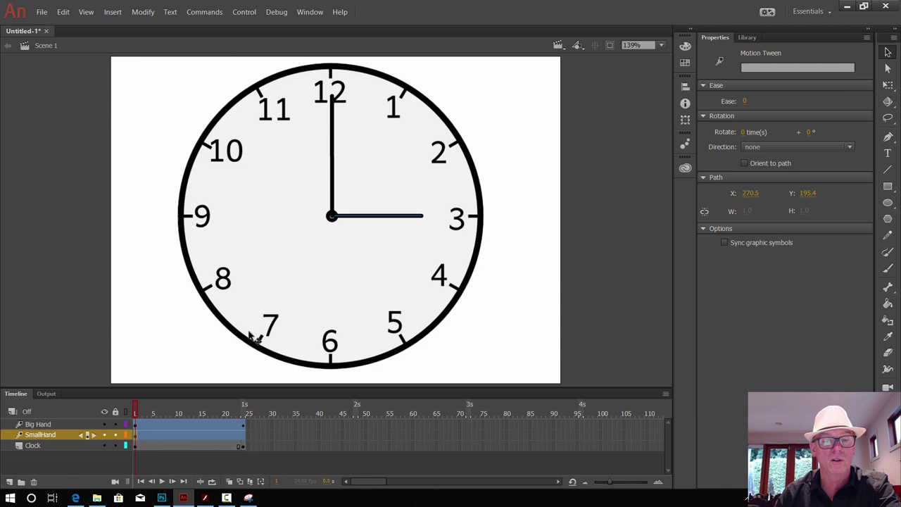
Set the SmallHand tween to rotate 1 time clockwise and preview the turning hands.
{"action": "left_click", "coordinate": [219, 437]}
{"action": "left_click", "coordinate": [210, 437]}
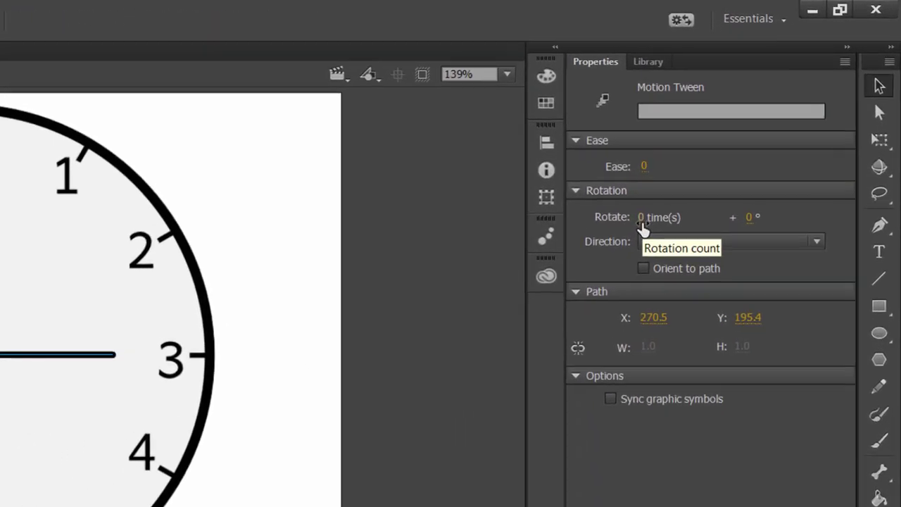
{"action": "left_click", "coordinate": [641, 217]}
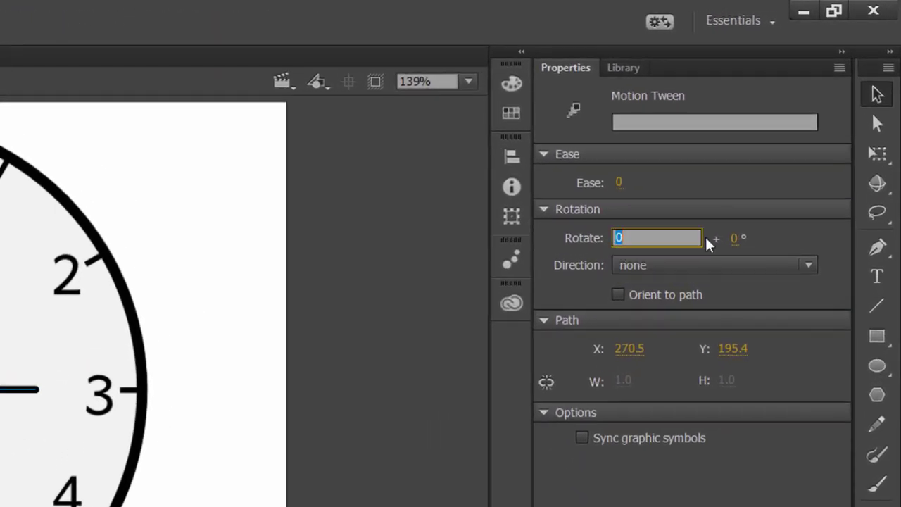
{"action": "key", "text": "BackSpace"}
{"action": "type", "text": "1"}
{"action": "left_click", "coordinate": [810, 264]}
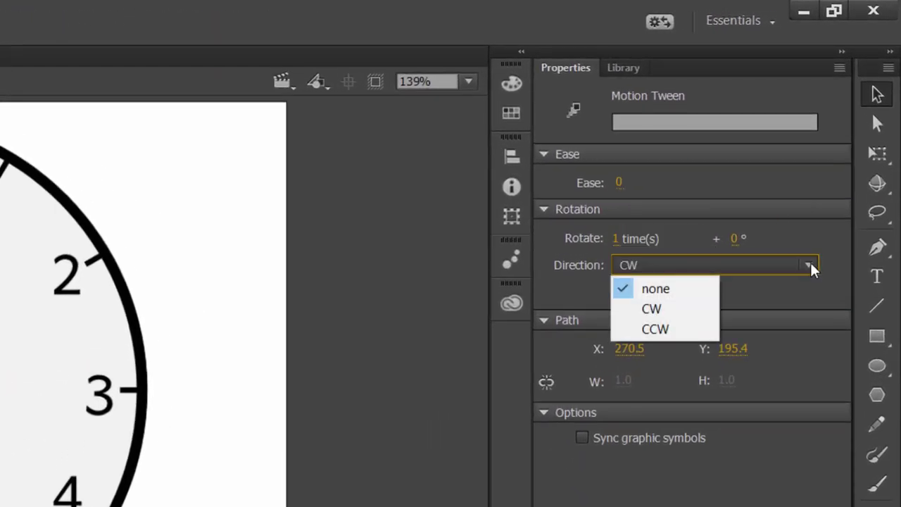
{"action": "left_click", "coordinate": [680, 308]}
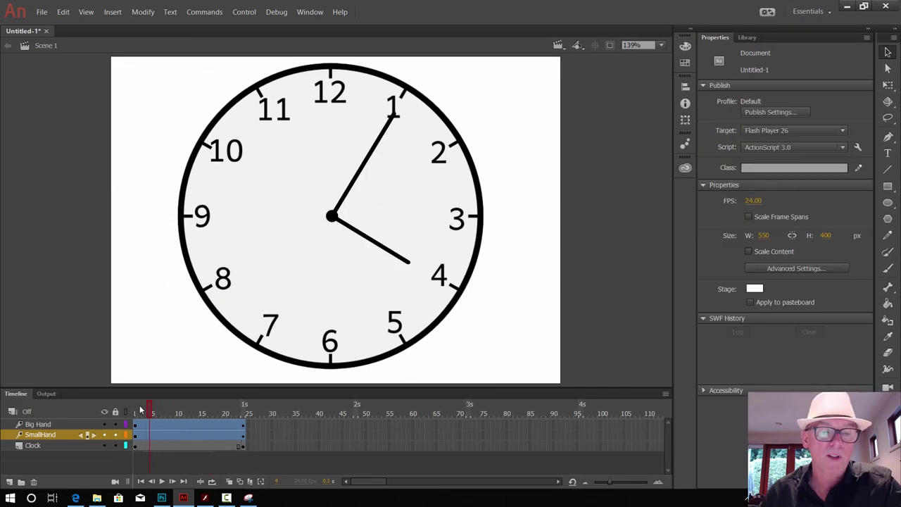
{"action": "left_click", "coordinate": [129, 410]}
{"action": "mouse_move", "coordinate": [128, 410]}
{"action": "left_mouse_down"}
{"action": "mouse_move", "coordinate": [247, 411]}
{"action": "mouse_move", "coordinate": [135, 417]}
{"action": "left_mouse_up"}
{"action": "left_click", "coordinate": [136, 433]}
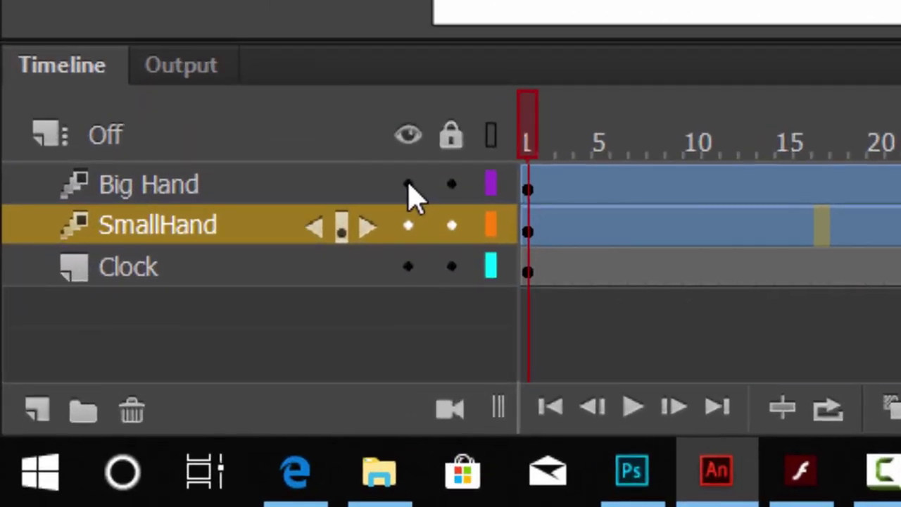
{"action": "left_click", "coordinate": [105, 424]}
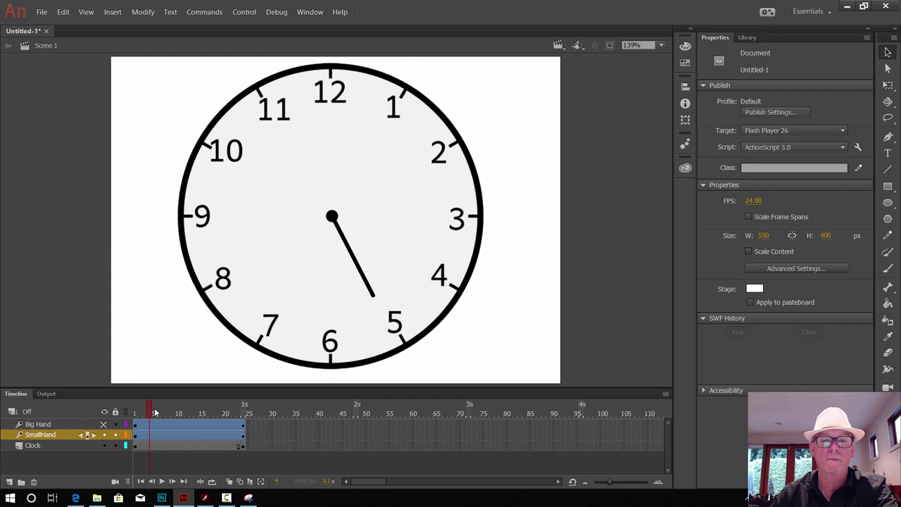
{"action": "left_click_drag", "start_coordinate": [155, 413], "coordinate": [130, 414]}
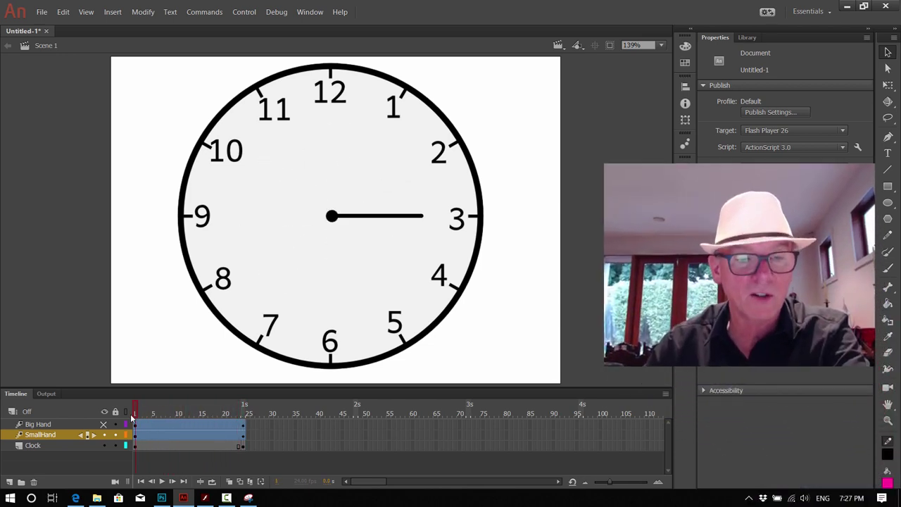
{"action": "left_click", "coordinate": [134, 434]}
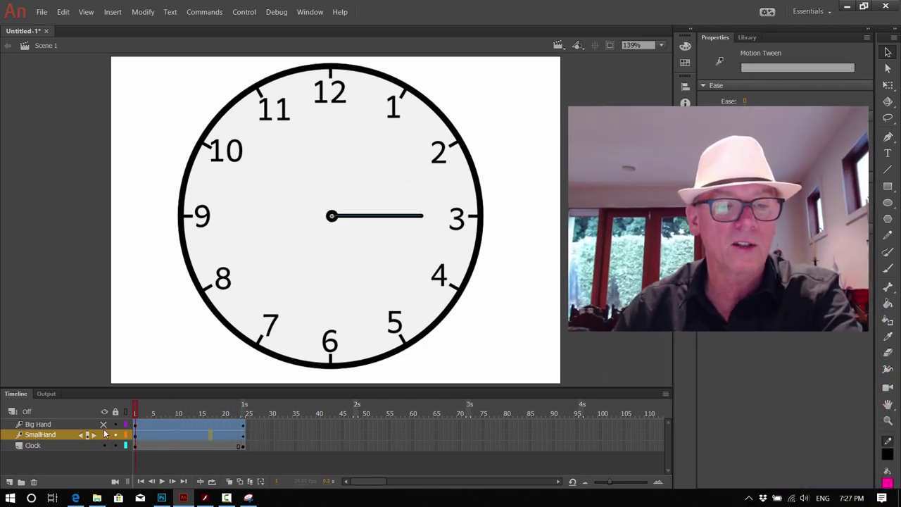
{"action": "left_click", "coordinate": [104, 424]}
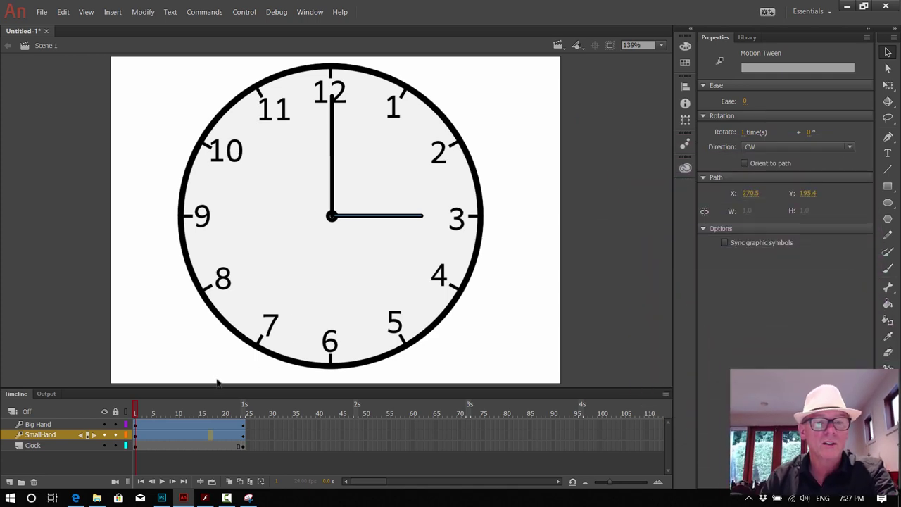
Change the Big Hand tween's rotation count to 12 and rewind to frame 1.
{"action": "left_click", "coordinate": [192, 425]}
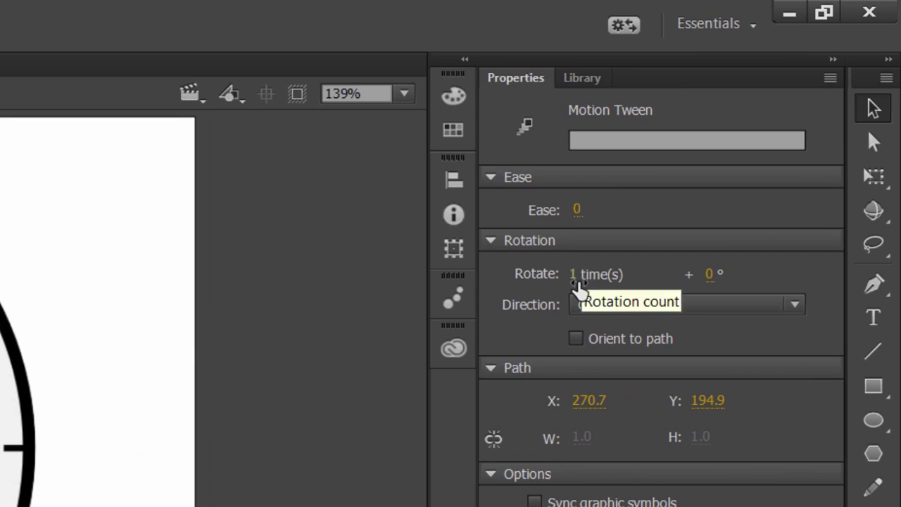
{"action": "left_click", "coordinate": [643, 218]}
{"action": "key", "text": "BackSpace"}
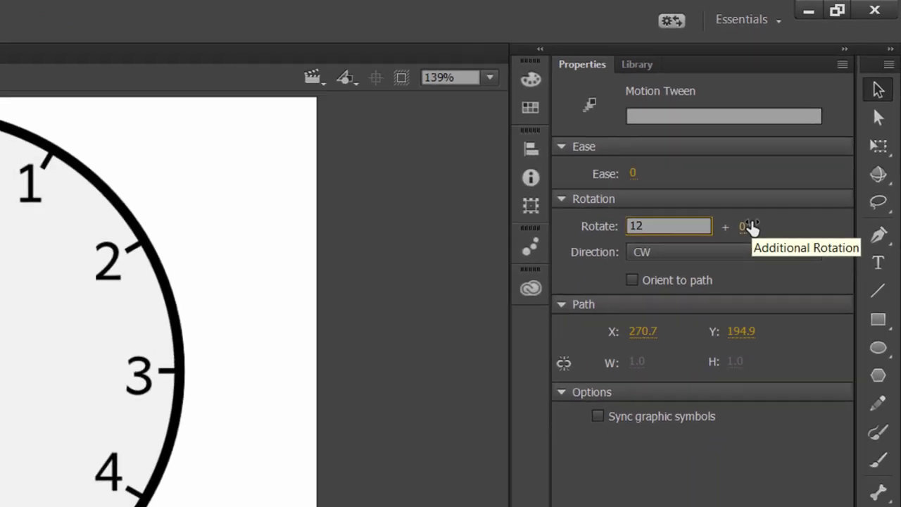
{"action": "key", "text": "Return"}
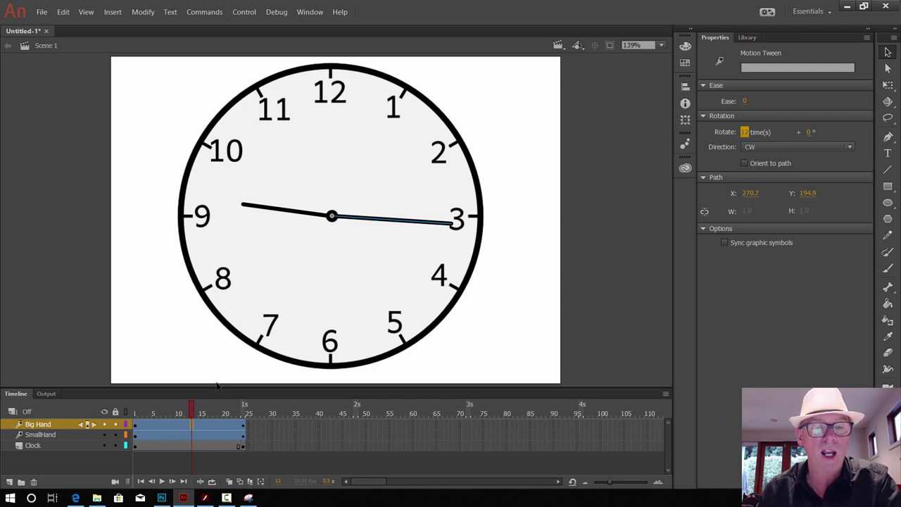
{"action": "left_click_drag", "start_coordinate": [191, 410], "coordinate": [131, 418]}
{"action": "left_click", "coordinate": [131, 418]}
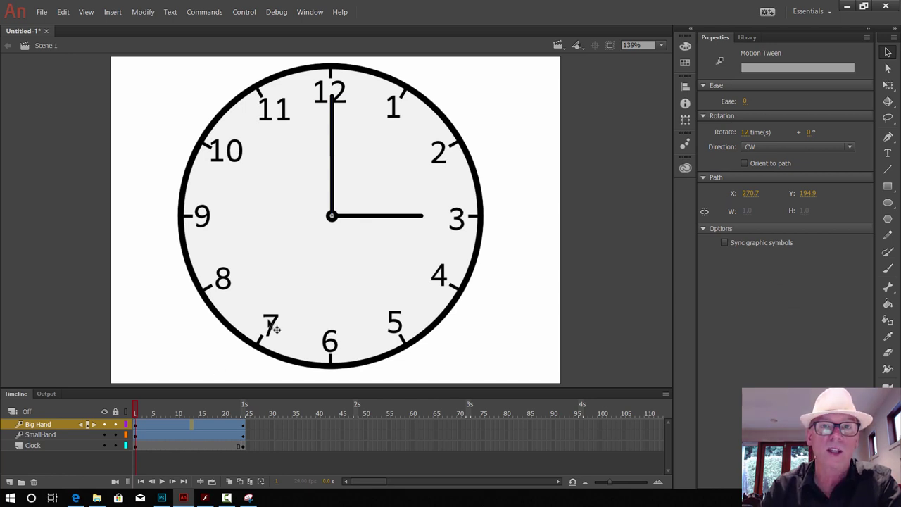
{"action": "key", "text": "ctrl+Return"}
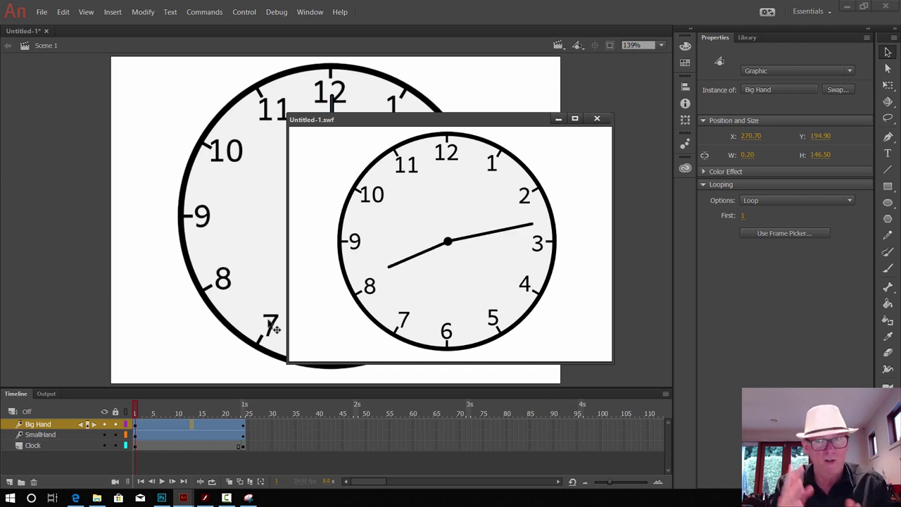
{"action": "left_click", "coordinate": [597, 119]}
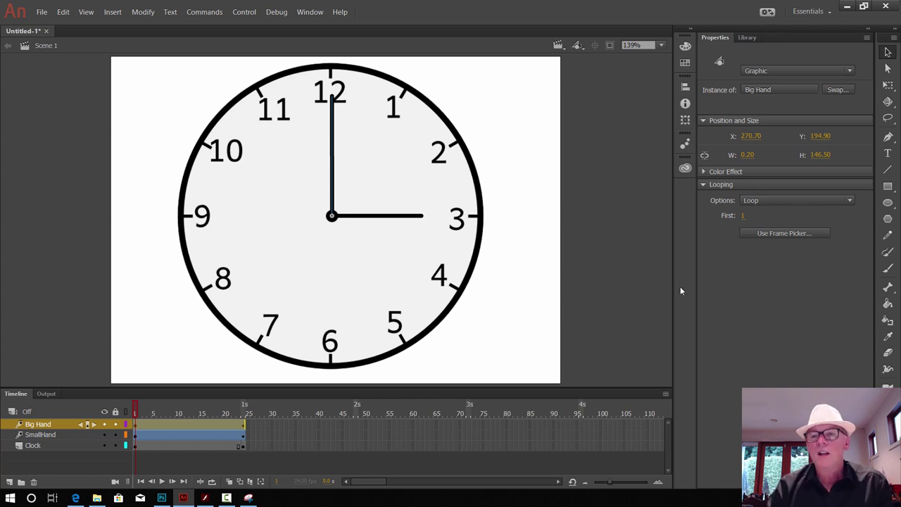
{"action": "left_click", "coordinate": [549, 282]}
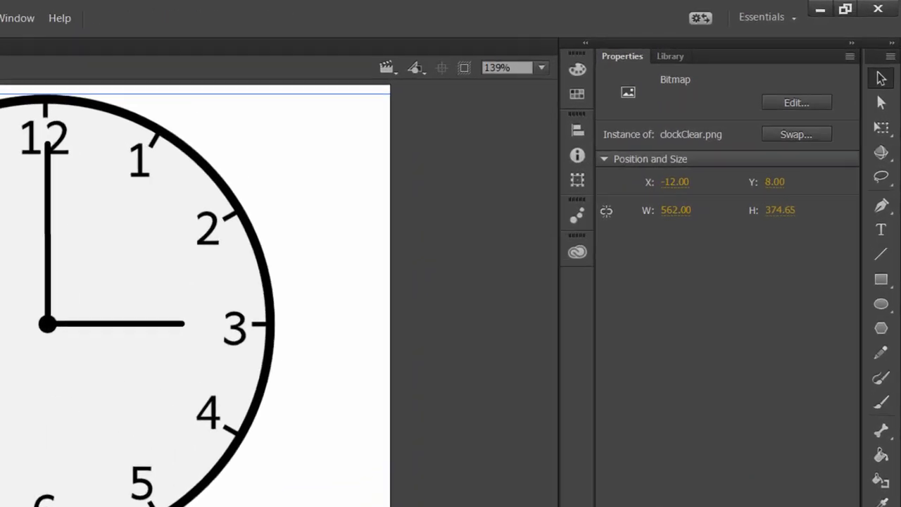
{"action": "left_click", "coordinate": [504, 376]}
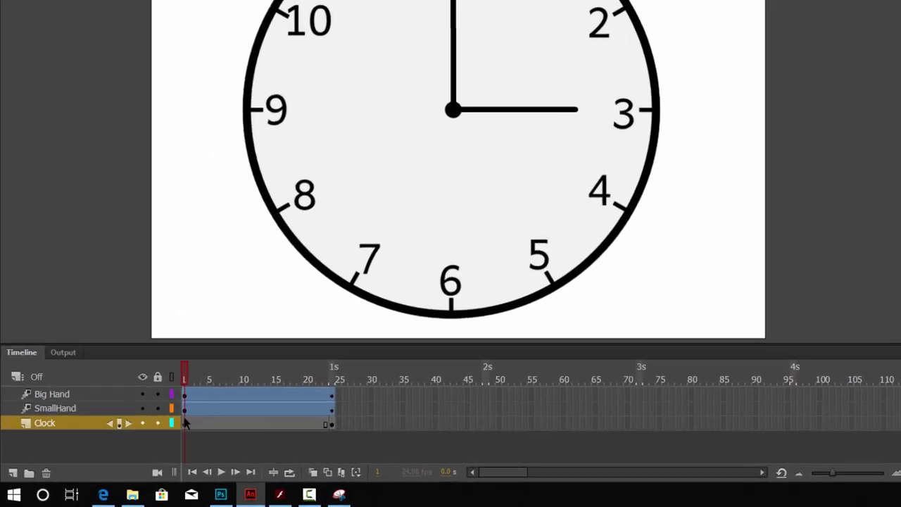
{"action": "left_click_drag", "start_coordinate": [185, 372], "coordinate": [240, 371]}
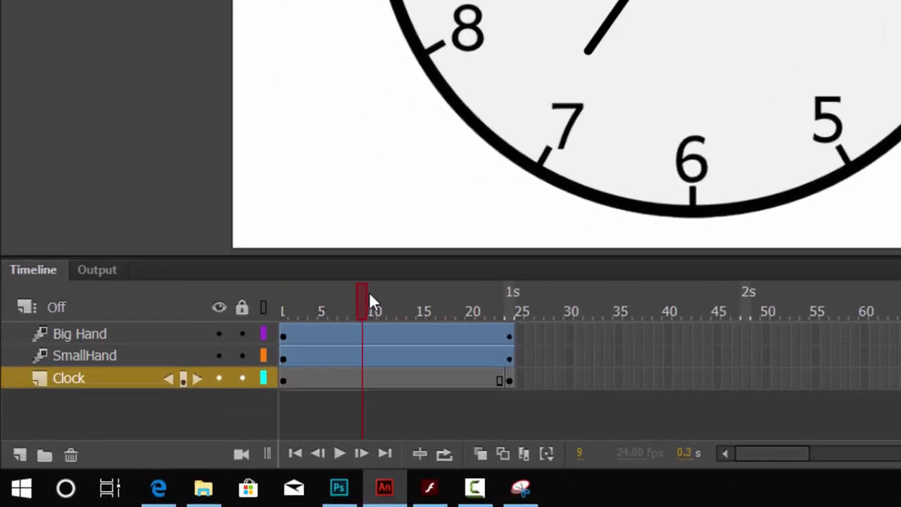
{"action": "left_click_drag", "start_coordinate": [369, 294], "coordinate": [257, 326]}
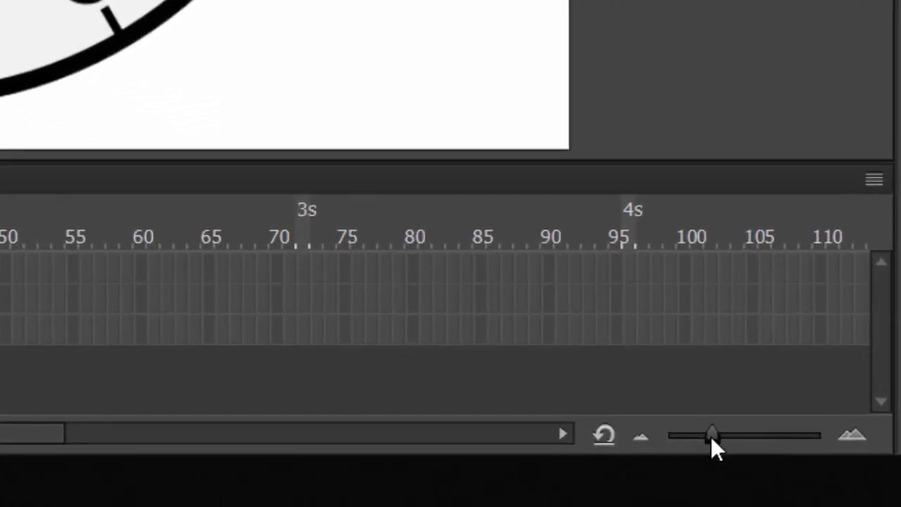
Shrink the timeline frame width so many more frames fit in view.
{"action": "left_click_drag", "start_coordinate": [702, 433], "coordinate": [724, 438]}
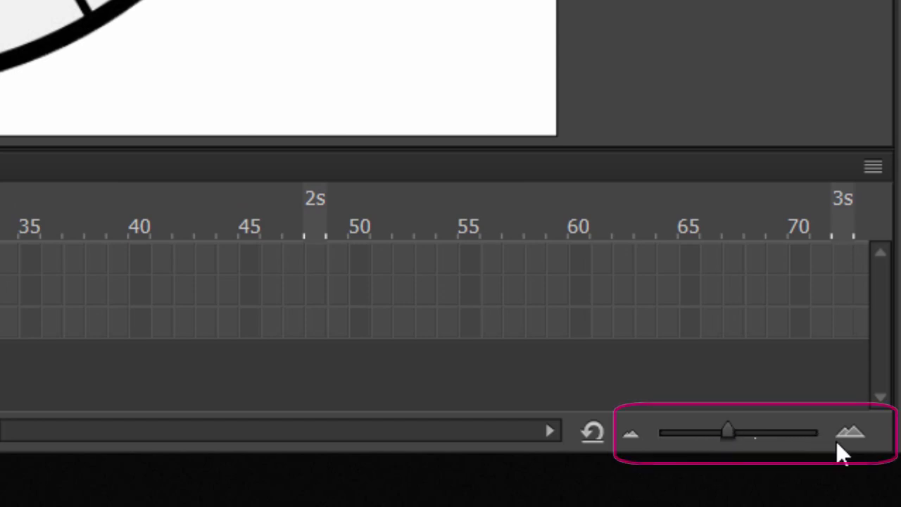
{"action": "left_click_drag", "start_coordinate": [730, 431], "coordinate": [688, 428]}
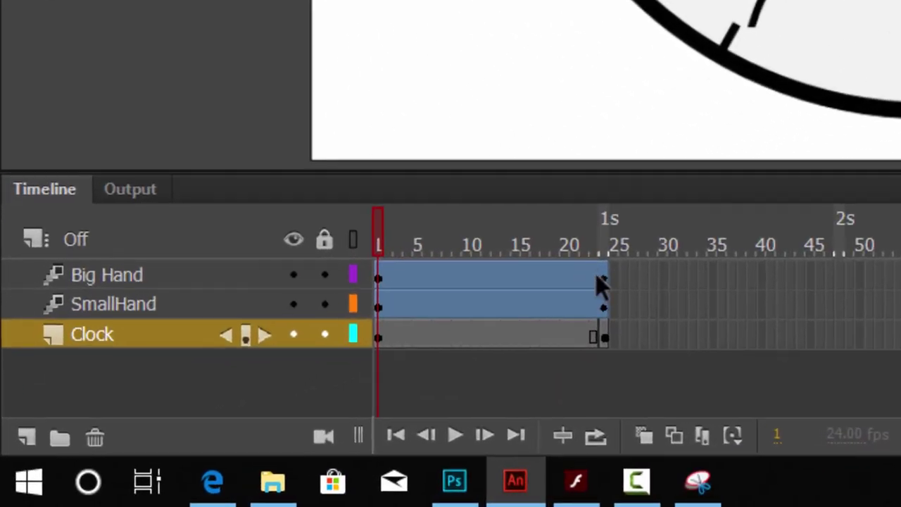
Stretch the Big Hand tween out to frame 144.
{"action": "left_click", "coordinate": [226, 421]}
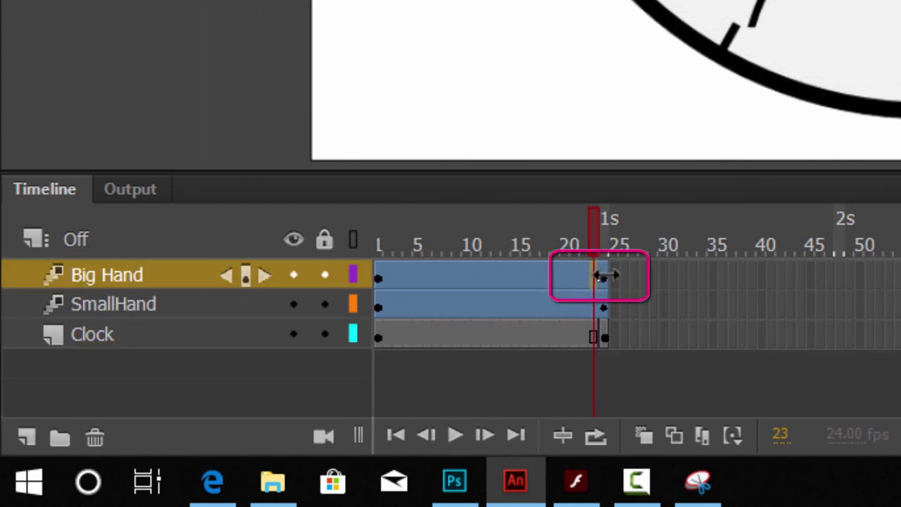
{"action": "mouse_move", "coordinate": [602, 276]}
{"action": "left_mouse_down"}
{"action": "mouse_move", "coordinate": [580, 281]}
{"action": "mouse_move", "coordinate": [683, 396]}
{"action": "mouse_move", "coordinate": [866, 389]}
{"action": "mouse_move", "coordinate": [847, 388]}
{"action": "mouse_move", "coordinate": [856, 388]}
{"action": "left_mouse_up"}
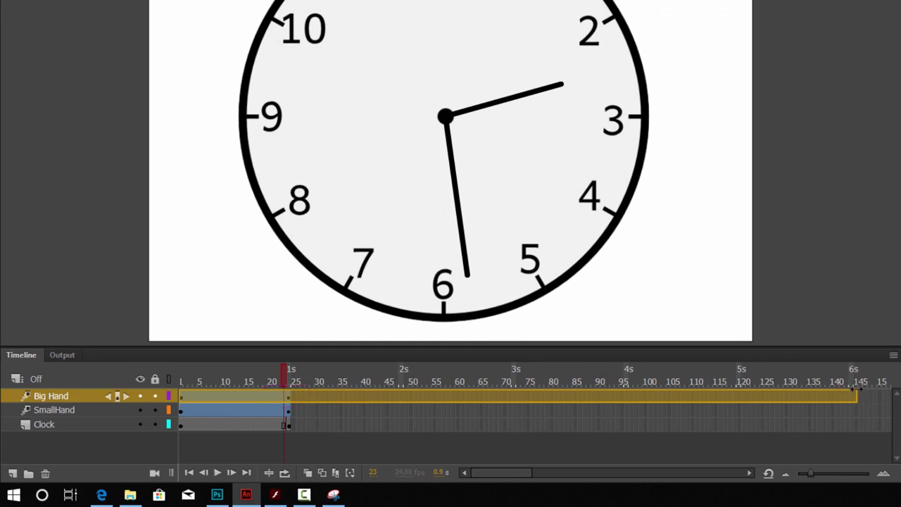
{"action": "left_click", "coordinate": [853, 381]}
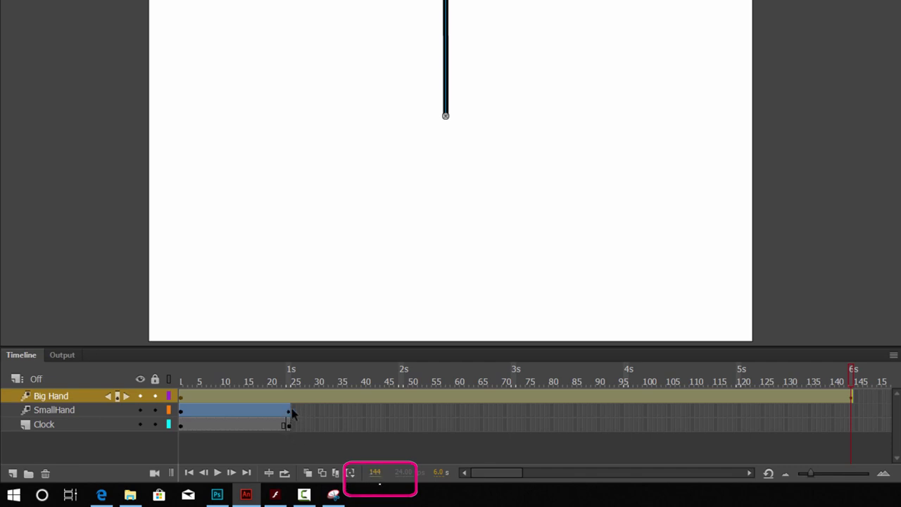
Extend the SmallHand tween and the Clock layer to frame 144.
{"action": "left_click_drag", "start_coordinate": [291, 411], "coordinate": [851, 395]}
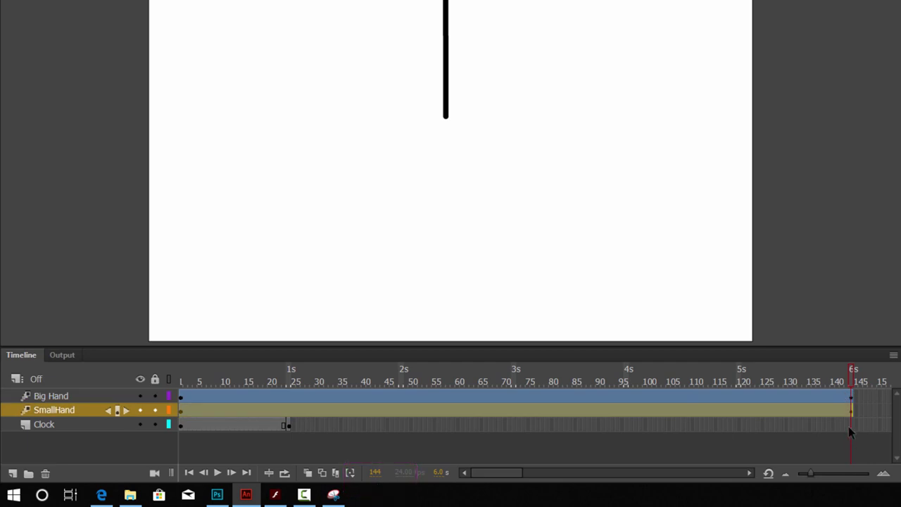
{"action": "left_click", "coordinate": [848, 426]}
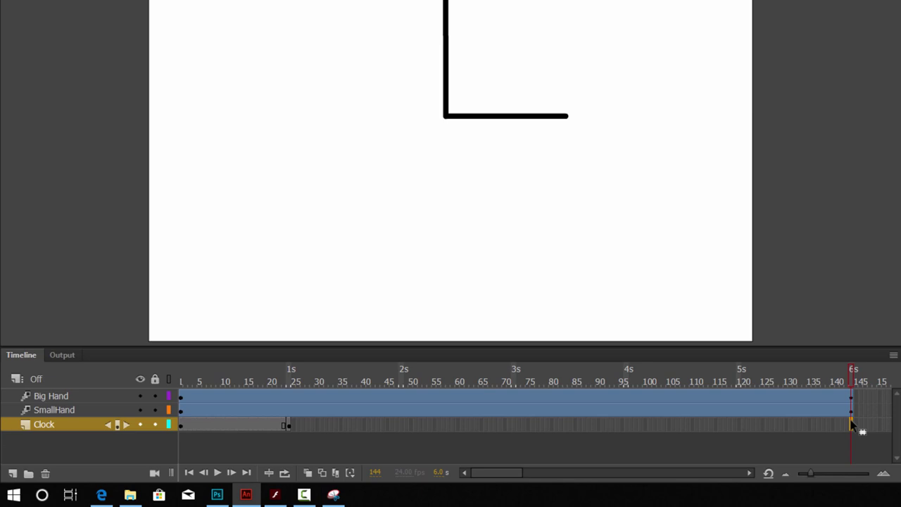
{"action": "key", "text": "F5"}
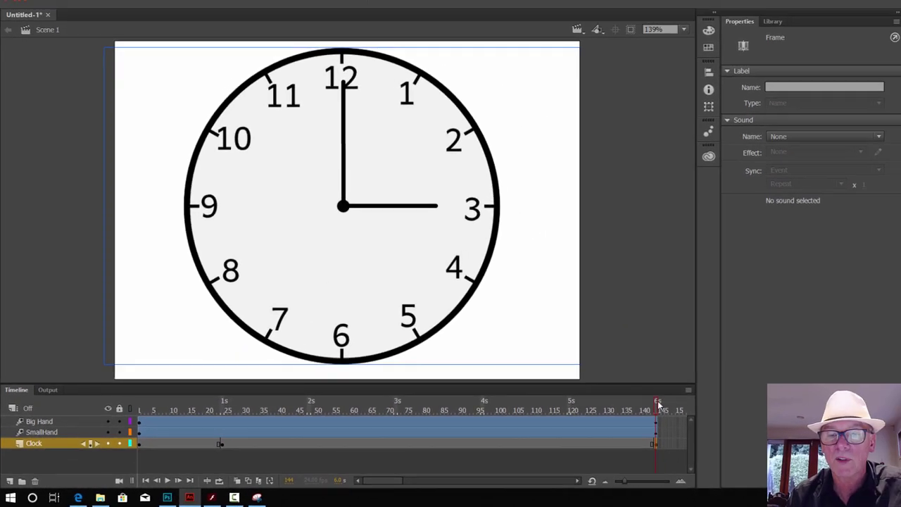
Scrub the timeline, test the movie with Ctrl+Enter, and close the SWF window.
{"action": "left_click_drag", "start_coordinate": [770, 370], "coordinate": [430, 370]}
{"action": "left_click_drag", "start_coordinate": [320, 403], "coordinate": [133, 402]}
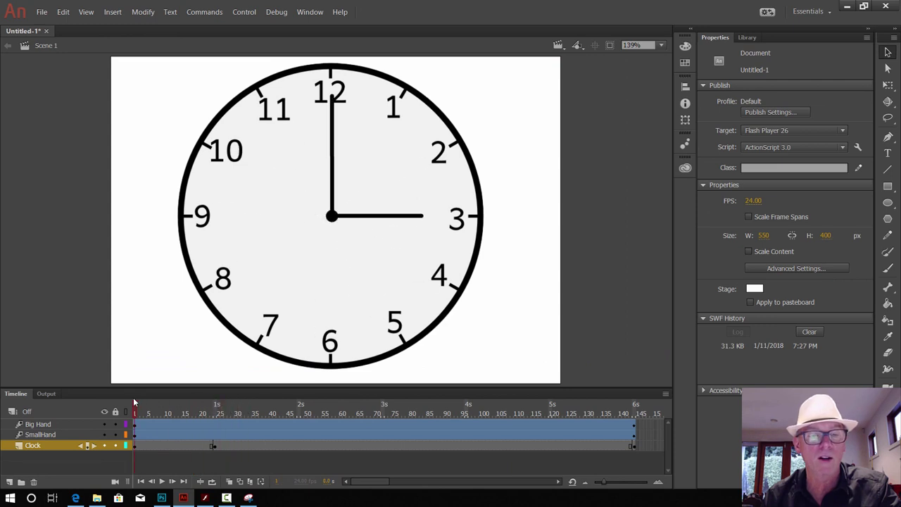
{"action": "key", "text": "ctrl+Return"}
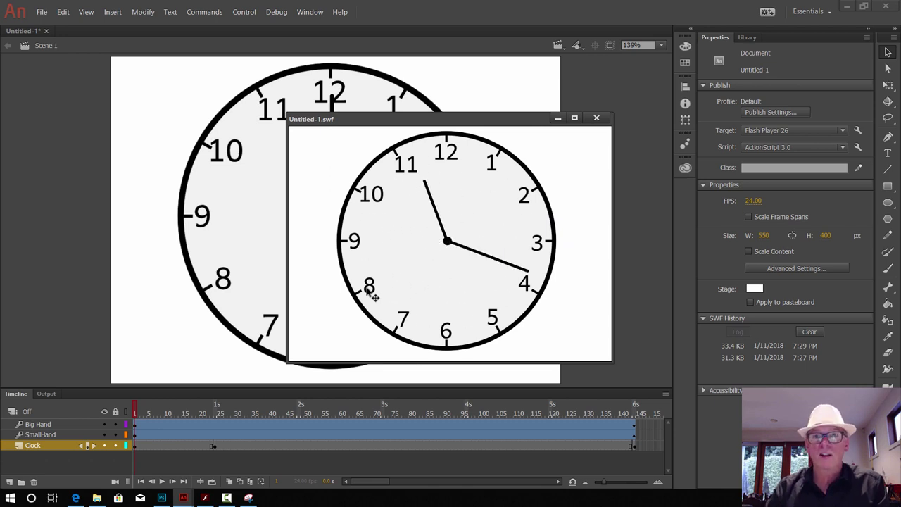
{"action": "left_click", "coordinate": [596, 119]}
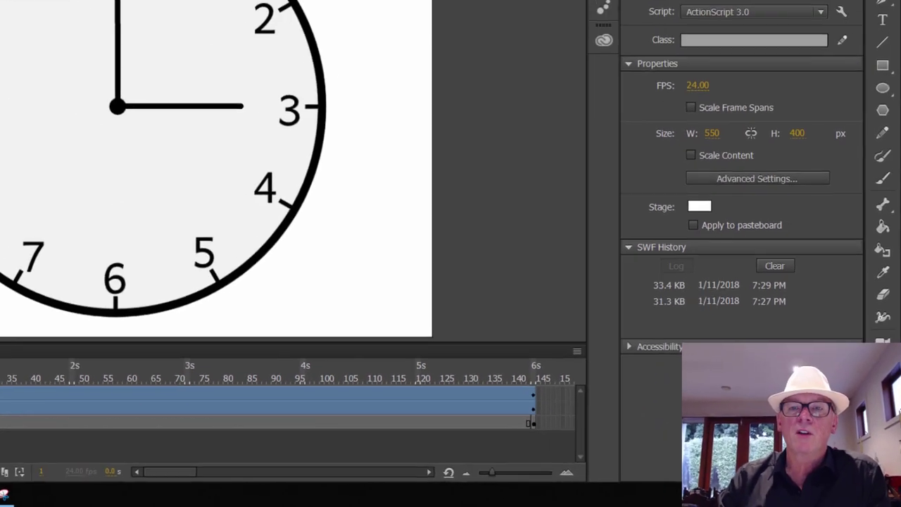
Select everything on the stage, then deselect to show the document settings.
{"action": "key", "text": "ctrl+a"}
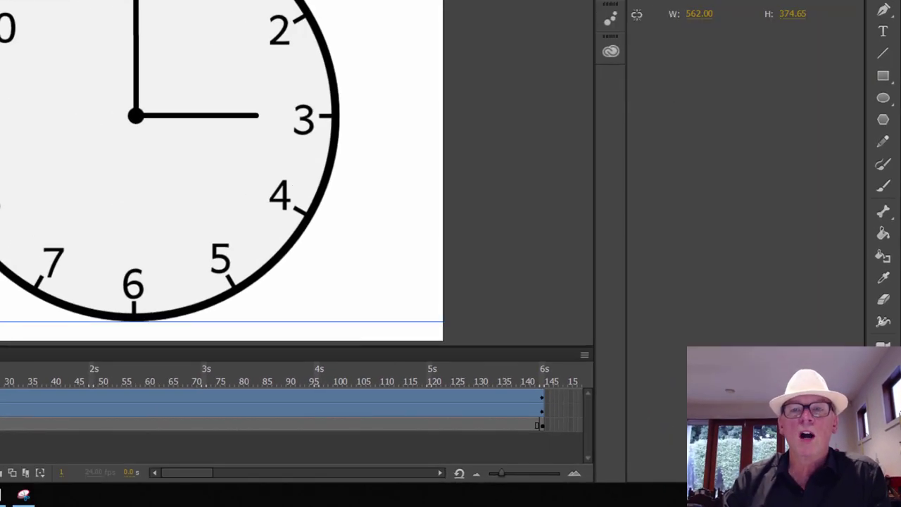
{"action": "key", "text": "Escape"}
{"action": "key", "text": "ctrl+a"}
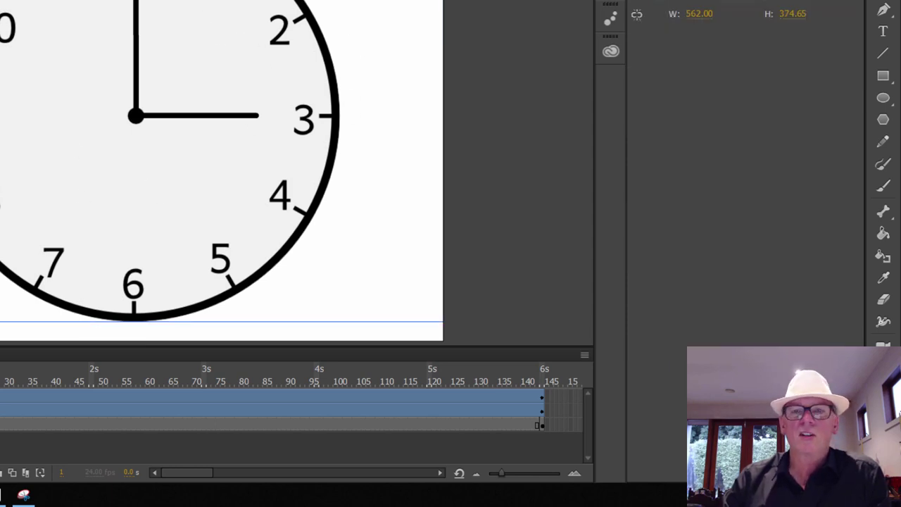
{"action": "key", "text": "Escape"}
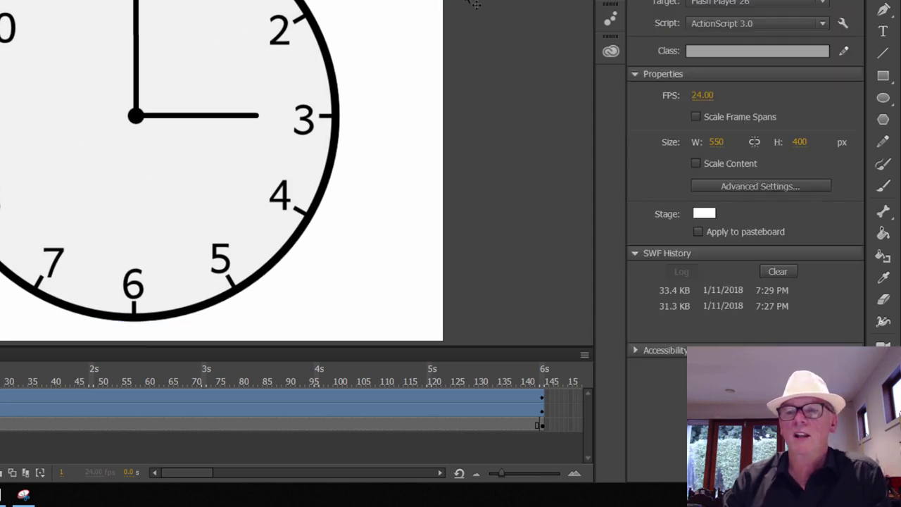
Set the stage colour to green #99FF33 and test-play the clock animation.
{"action": "left_click", "coordinate": [700, 216]}
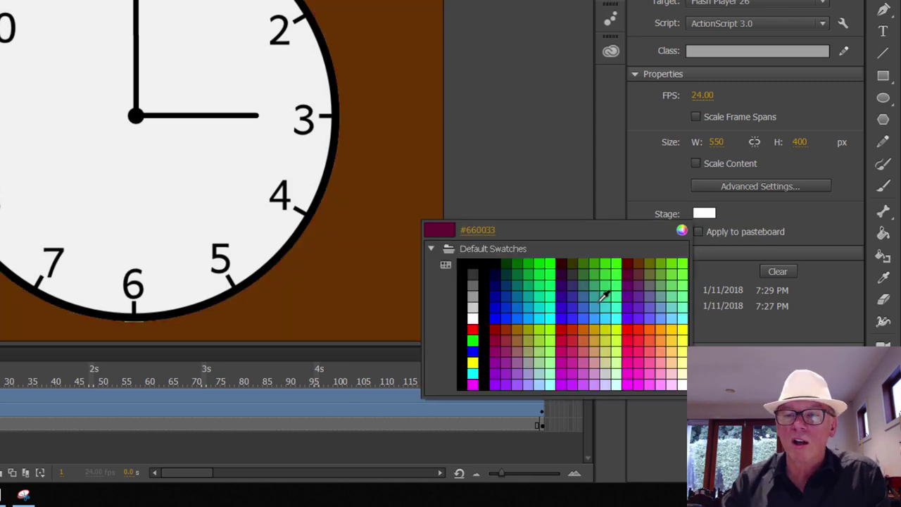
{"action": "left_click", "coordinate": [552, 336]}
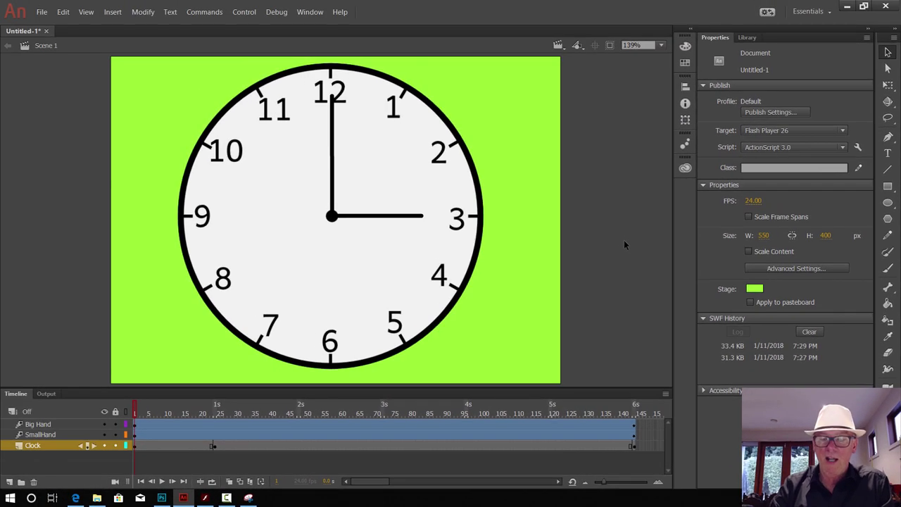
{"action": "key", "text": "ctrl+Return"}
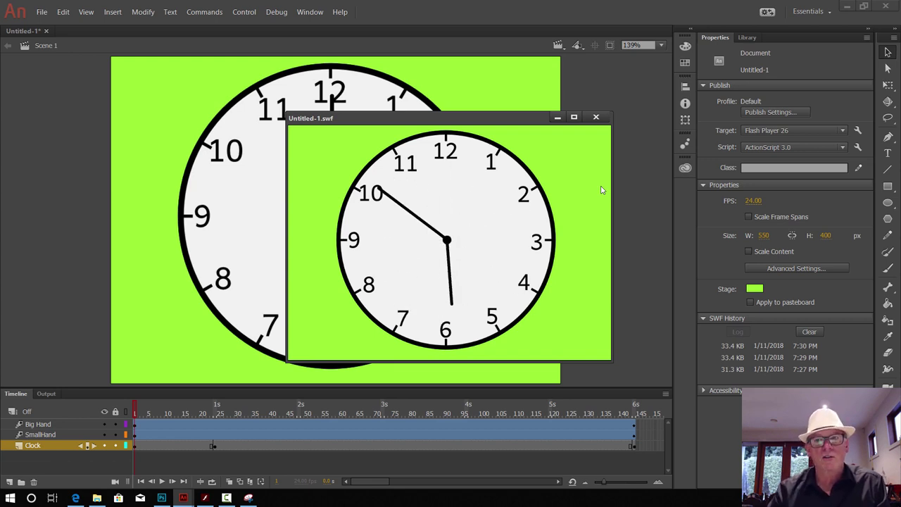
{"action": "left_click", "coordinate": [596, 117]}
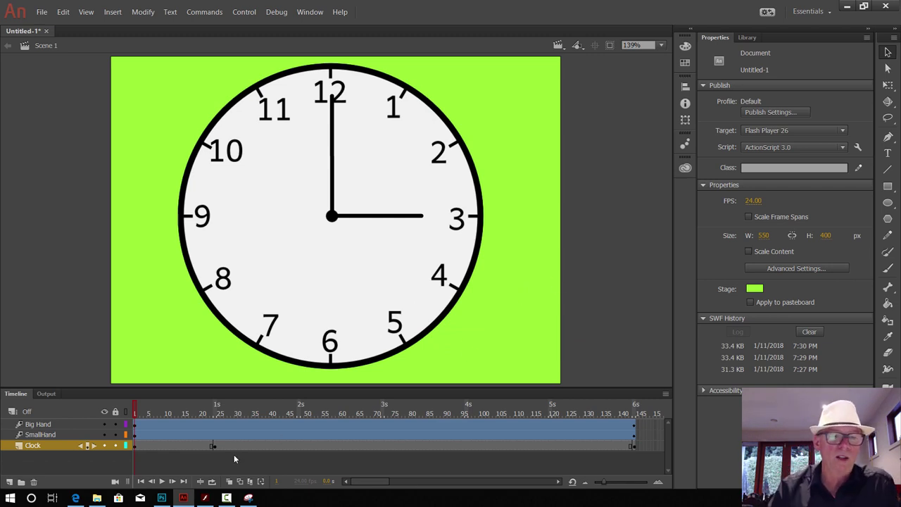
{"action": "left_click", "coordinate": [75, 498]}
In a new tab, search Google for 'guided computer tutorials animate cc'.
{"action": "left_click", "coordinate": [399, 10]}
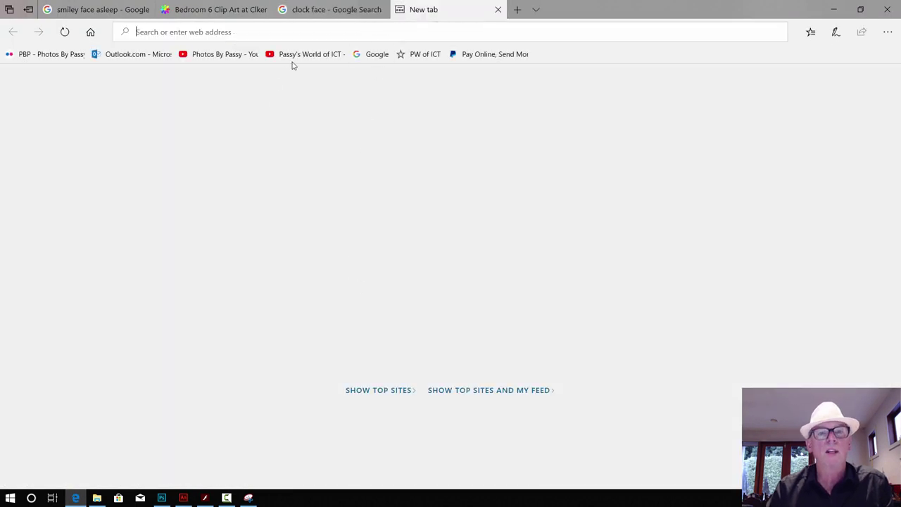
{"action": "left_click", "coordinate": [374, 55]}
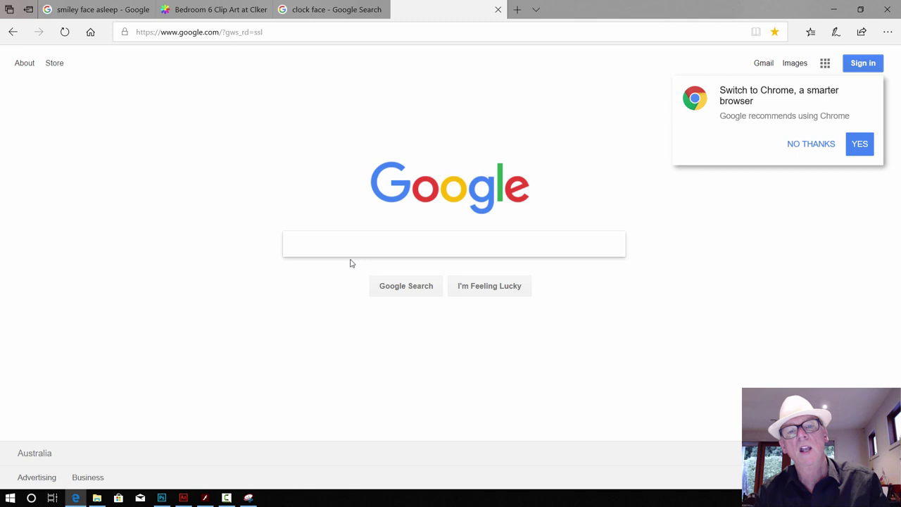
{"action": "left_click", "coordinate": [349, 244]}
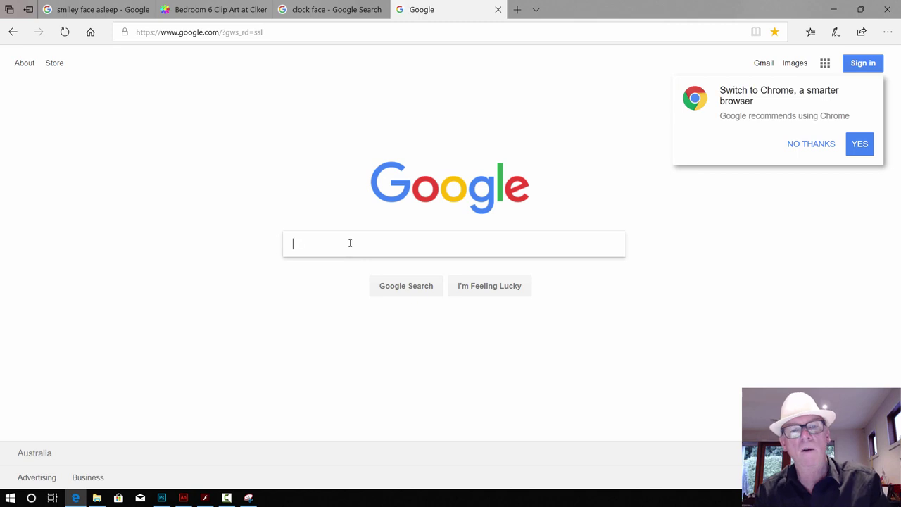
{"action": "type", "text": "guided com"}
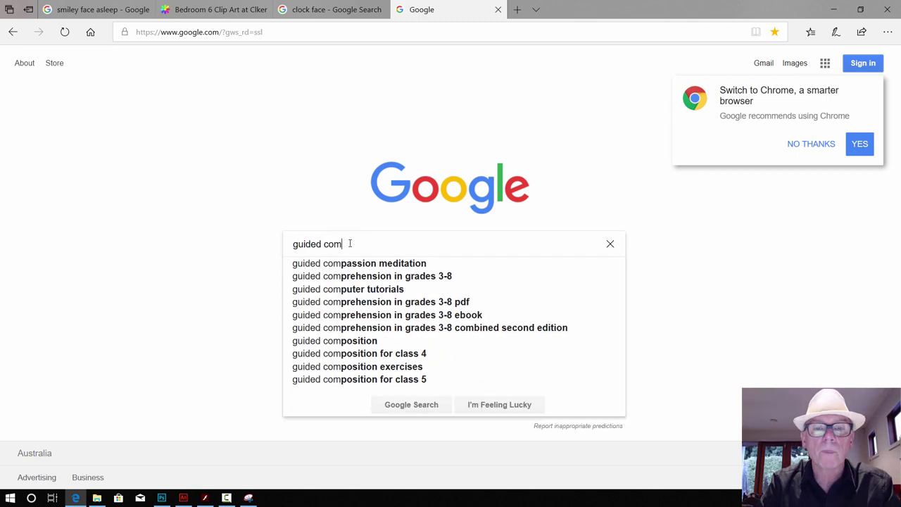
{"action": "type", "text": "pute"}
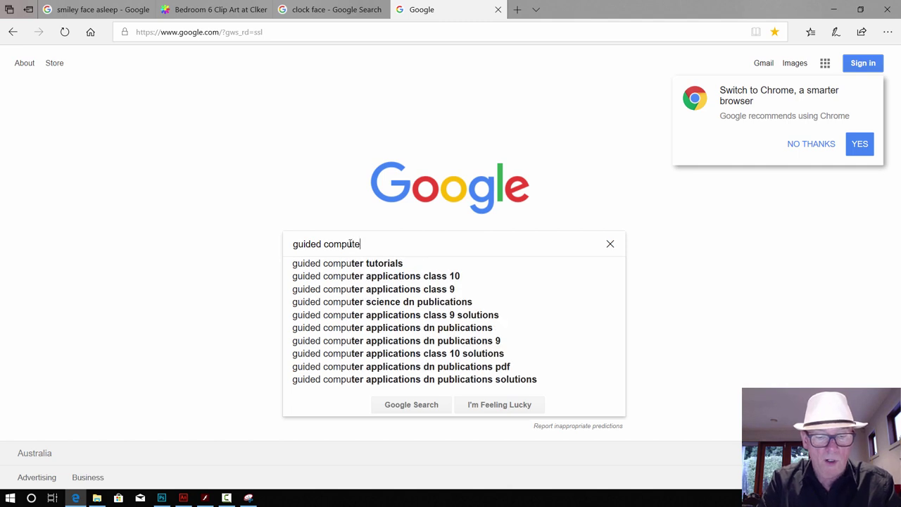
{"action": "type", "text": "r tutorisal"}
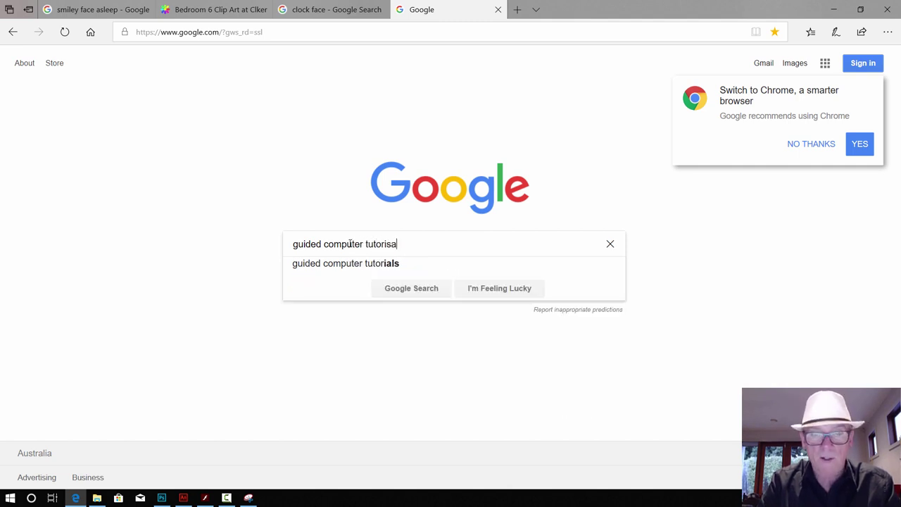
{"action": "key", "text": "BackSpace"}
{"action": "key", "text": "BackSpace"}
{"action": "key", "text": "BackSpace"}
{"action": "type", "text": "a"}
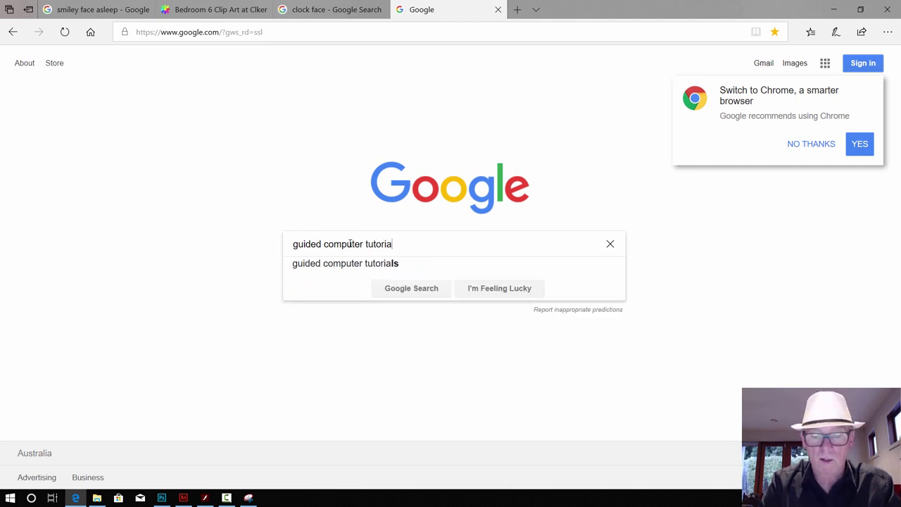
{"action": "type", "text": "ls a"}
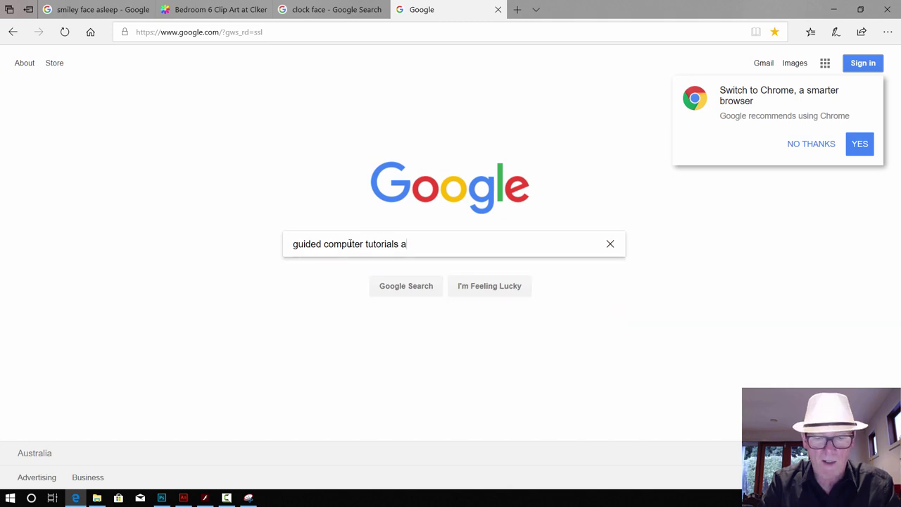
{"action": "type", "text": "nimate cc"}
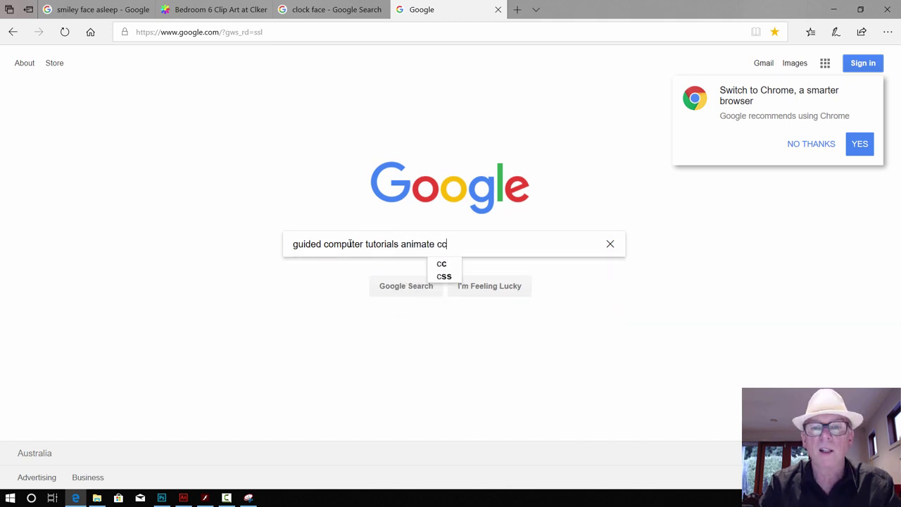
{"action": "key", "text": "Return"}
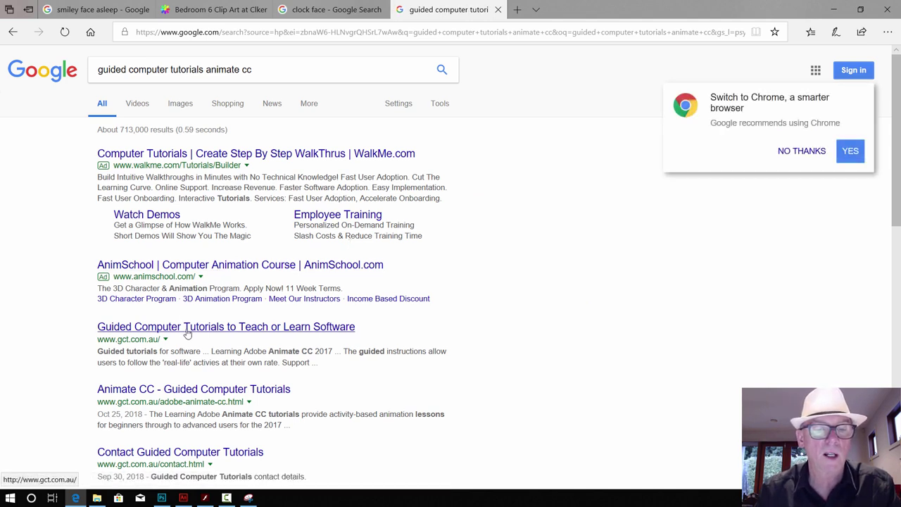
View the 'Animate CC - Guided Computer Tutorials' page, then return to Adobe Animate.
{"action": "left_click", "coordinate": [197, 391]}
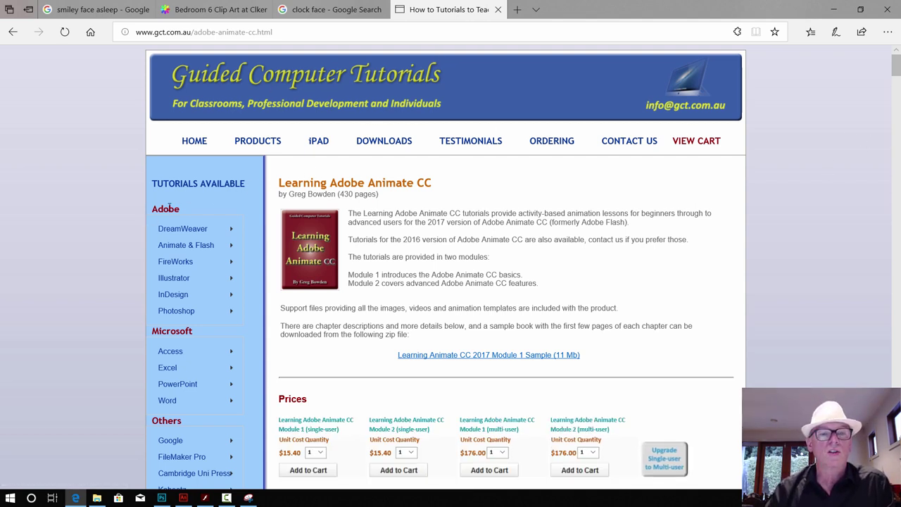
{"action": "mouse_move", "coordinate": [194, 255]}
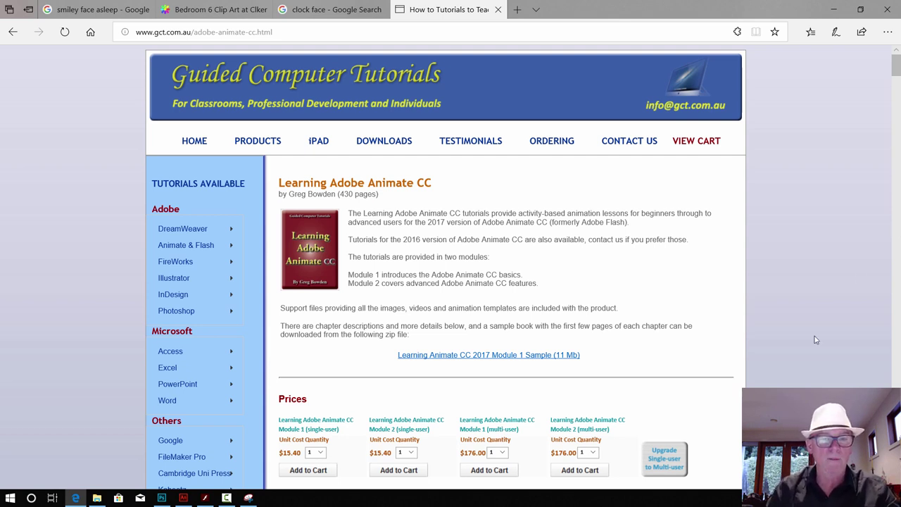
{"action": "left_click", "coordinate": [183, 497]}
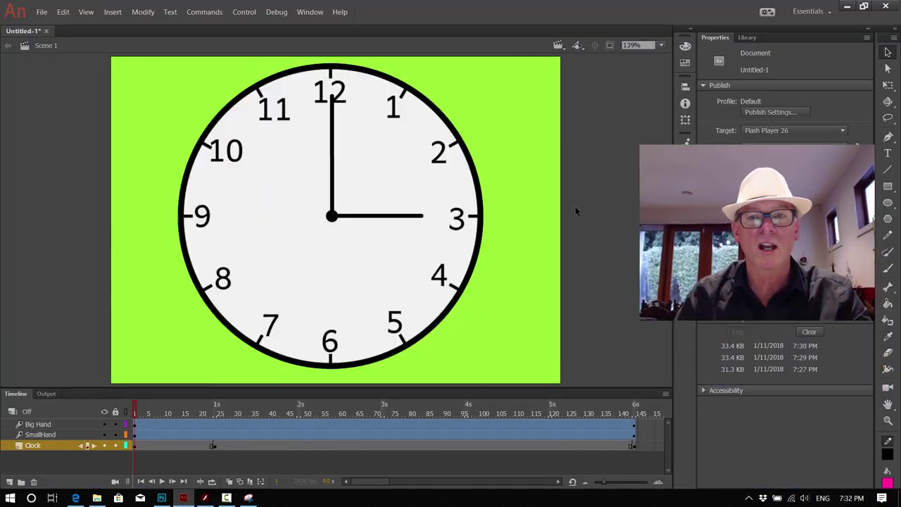